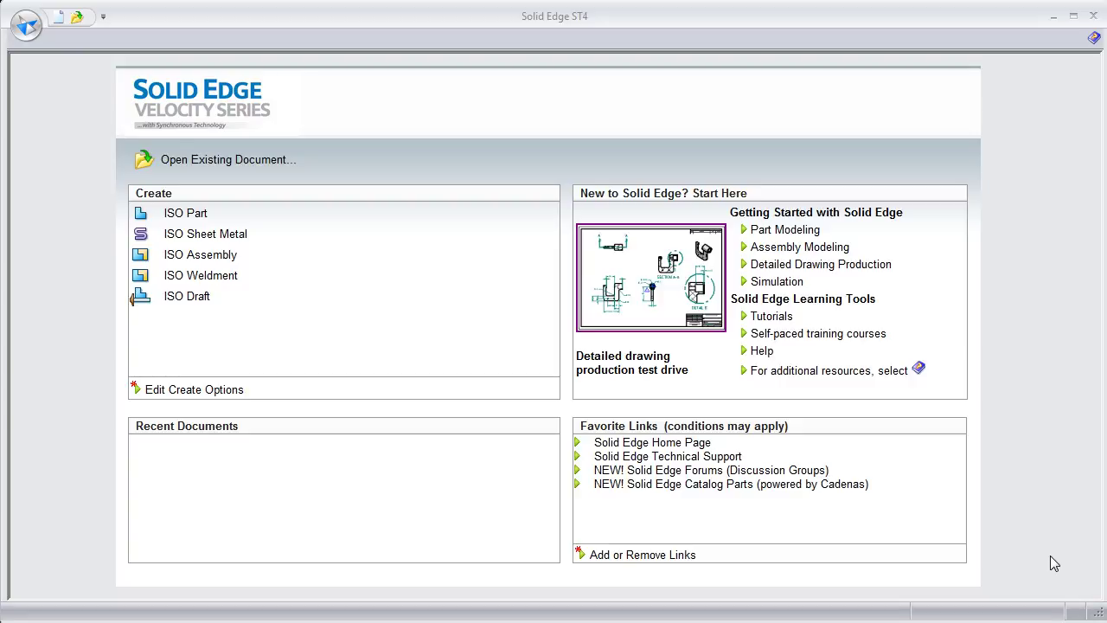
Create a new ISO Part document and transition it from Synchronous to the Ordered modeling environment
click(186, 214)
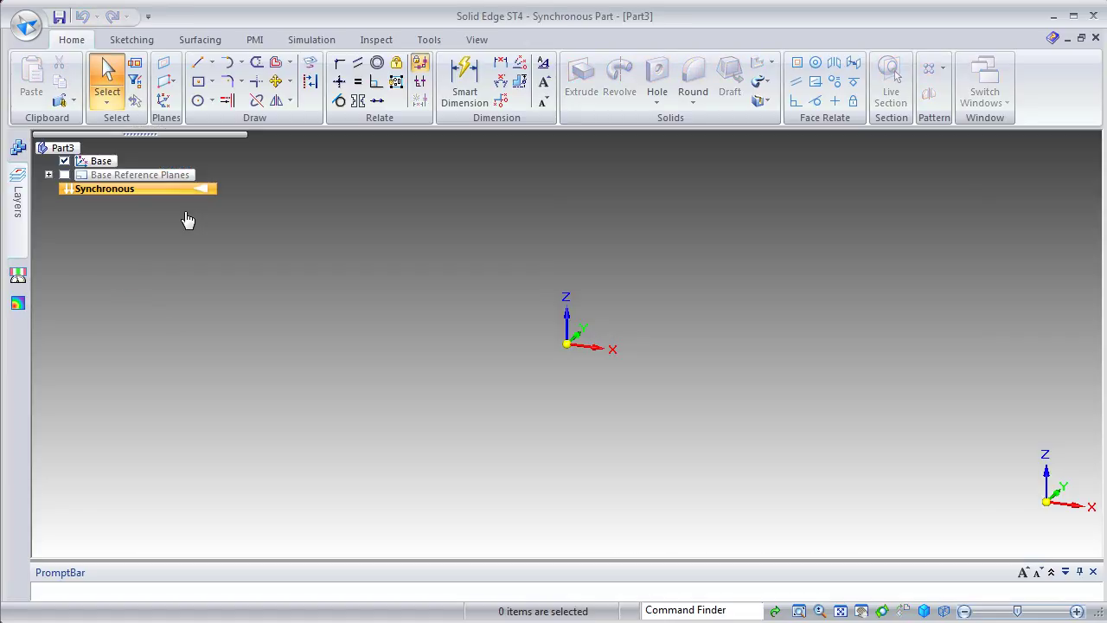
right_click(149, 192)
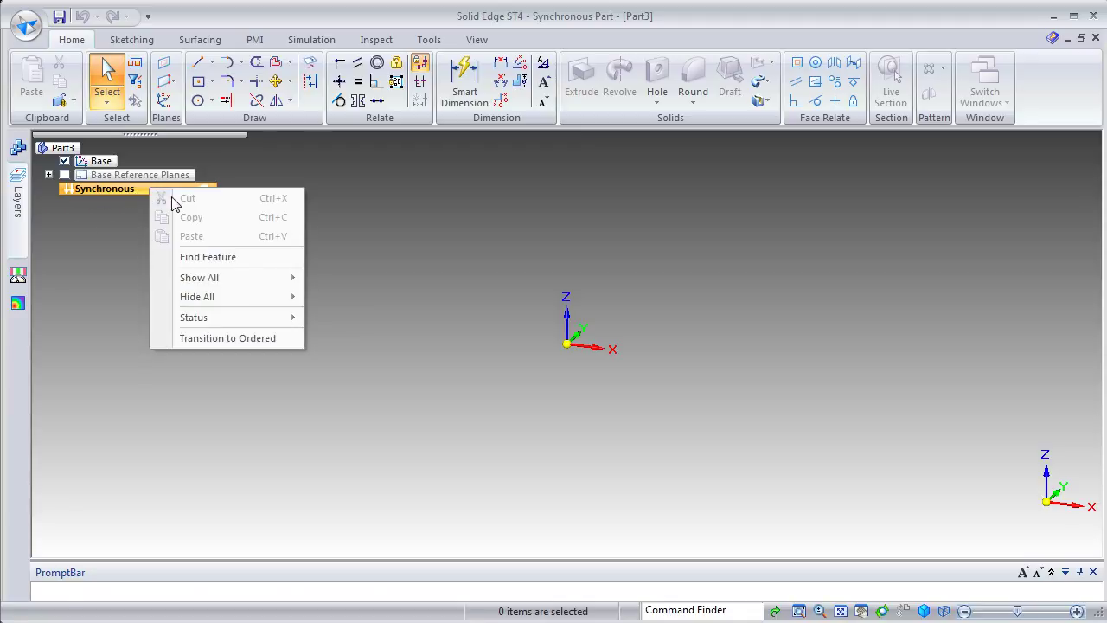
click(246, 340)
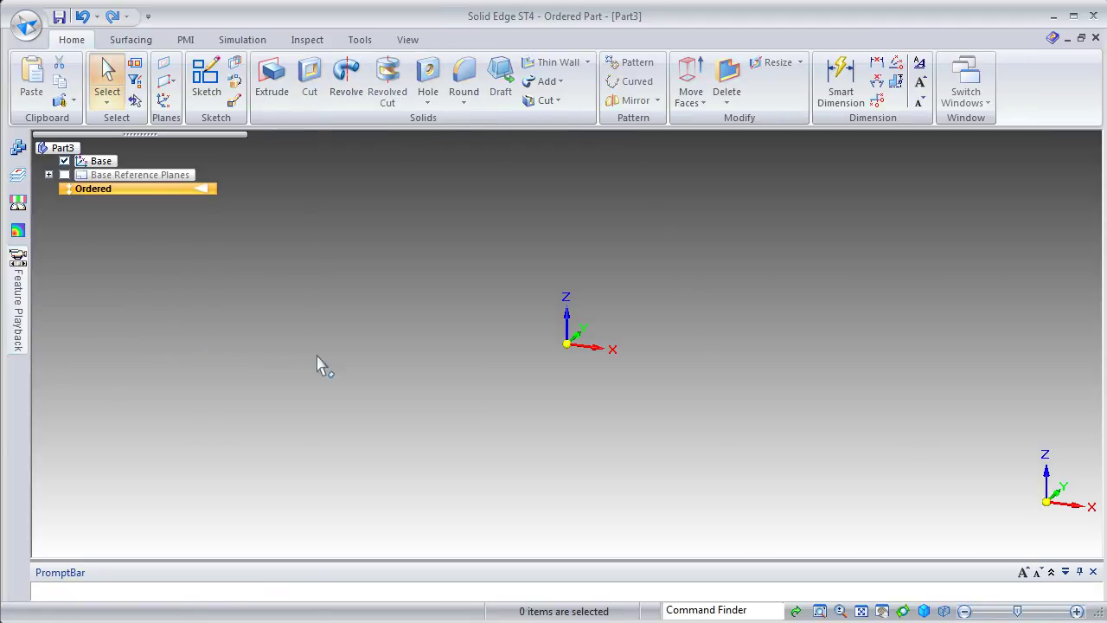
Start a new sketch on the horizontal XY base plane
click(206, 96)
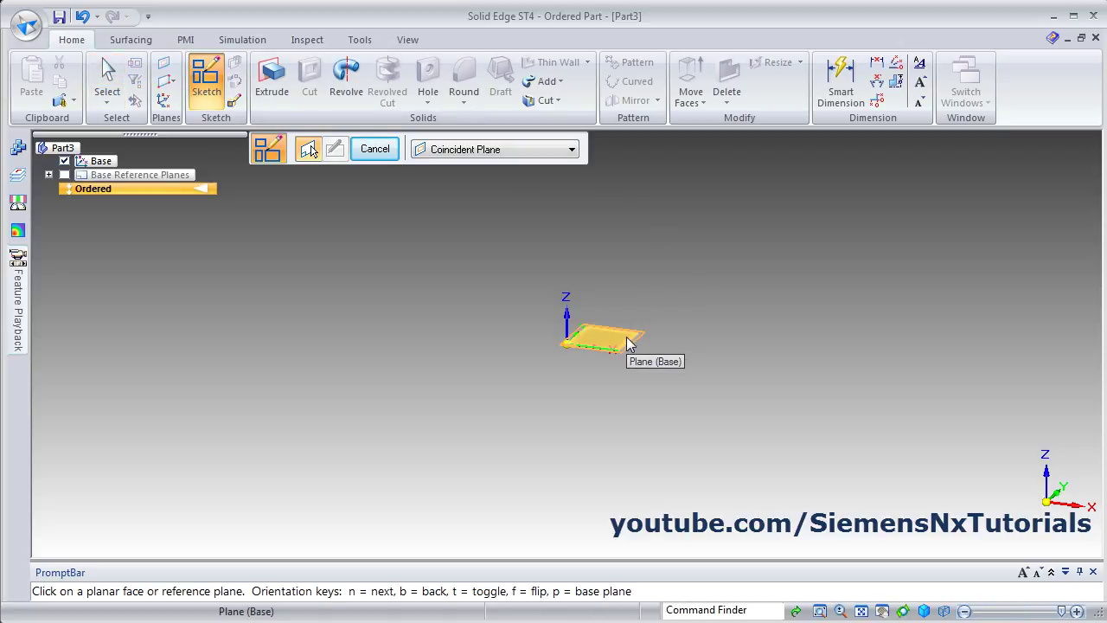
click(627, 343)
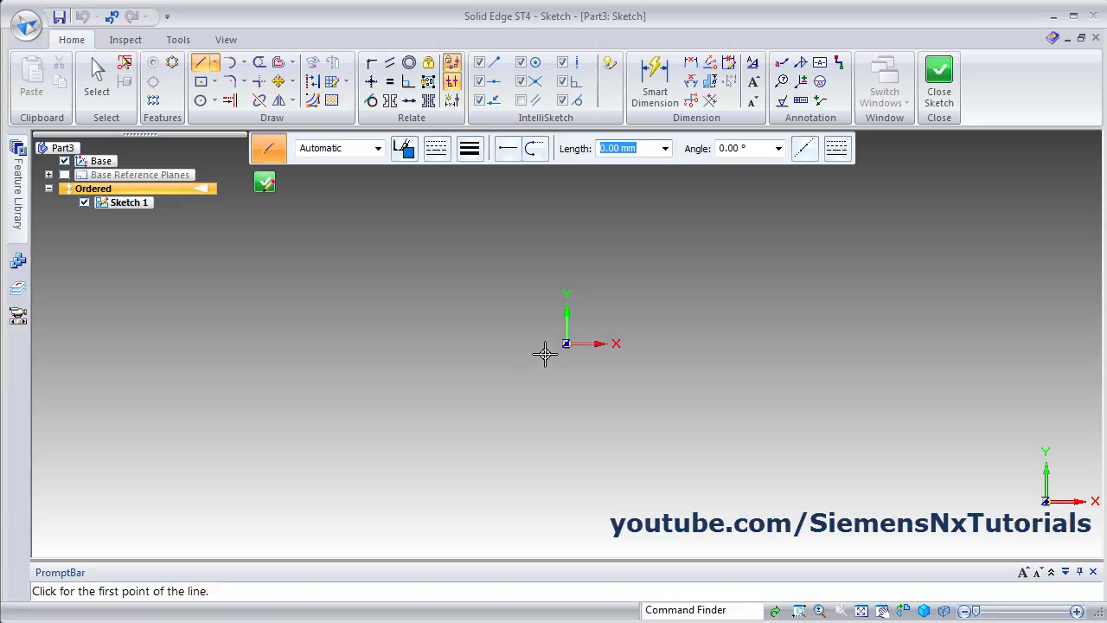
shift+middle_drag(516, 358, 293, 483)
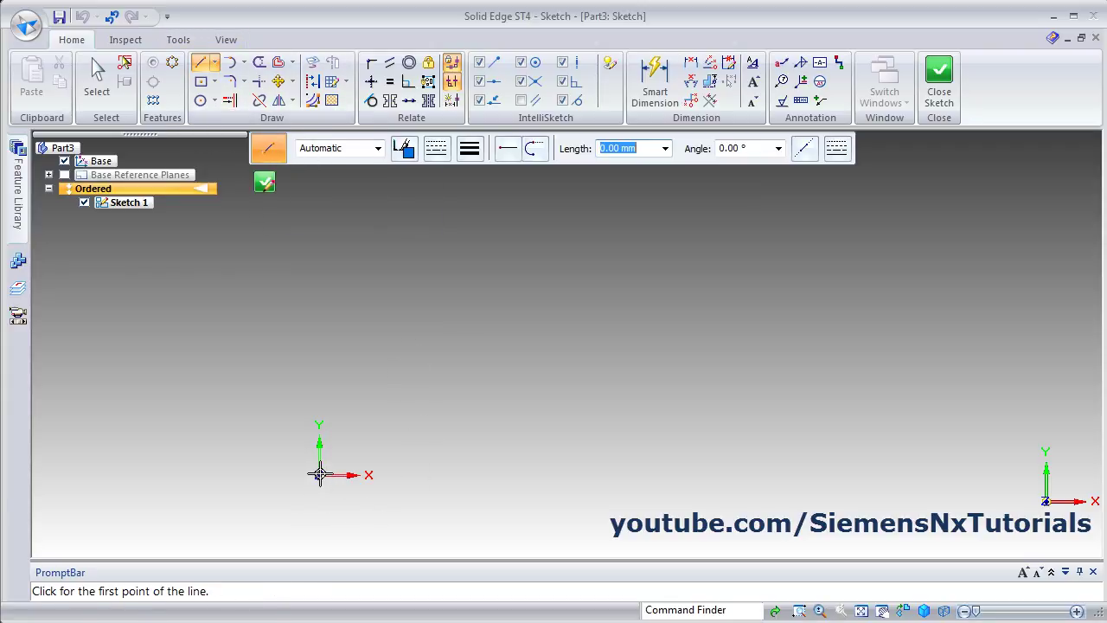
Draw a horizontal line from the origin along the X axis, 120 mm long at an angle of 0°
click(319, 475)
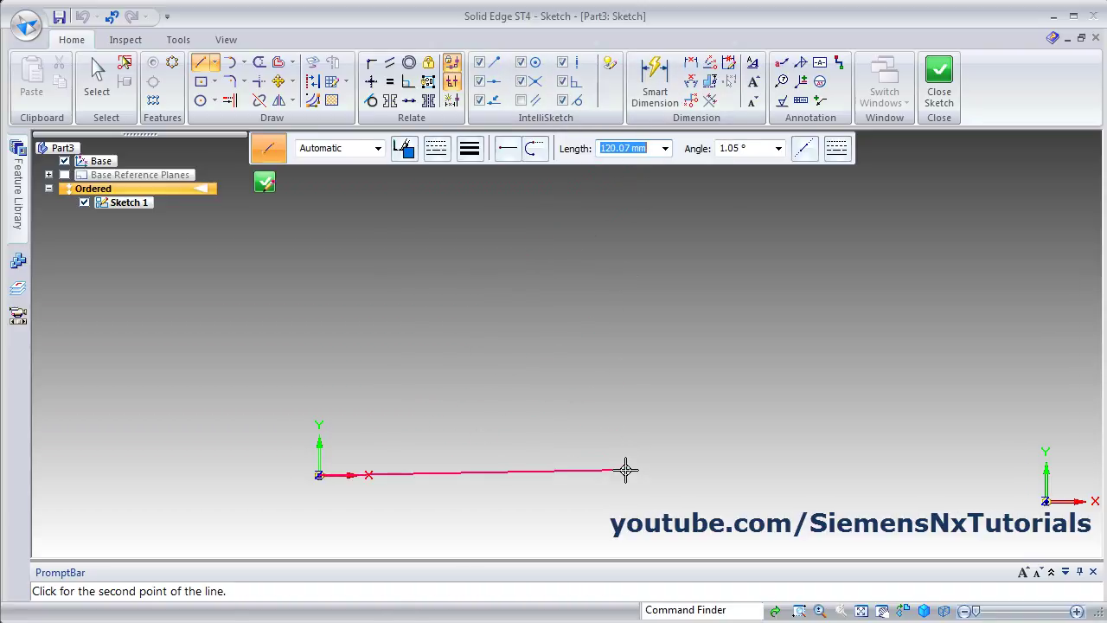
text(120)
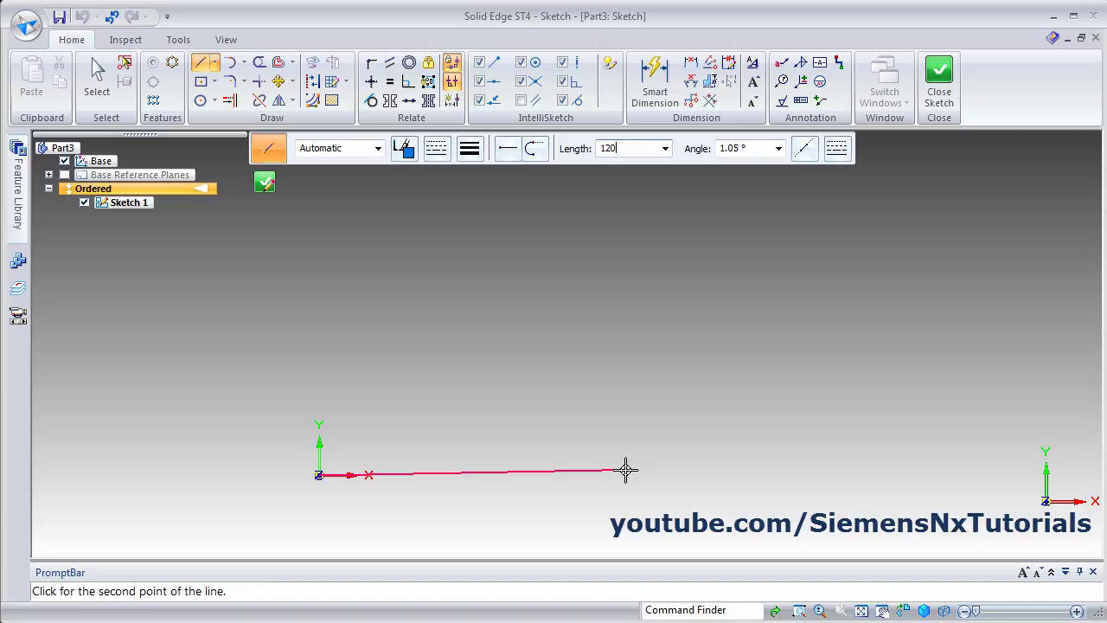
key(Tab)
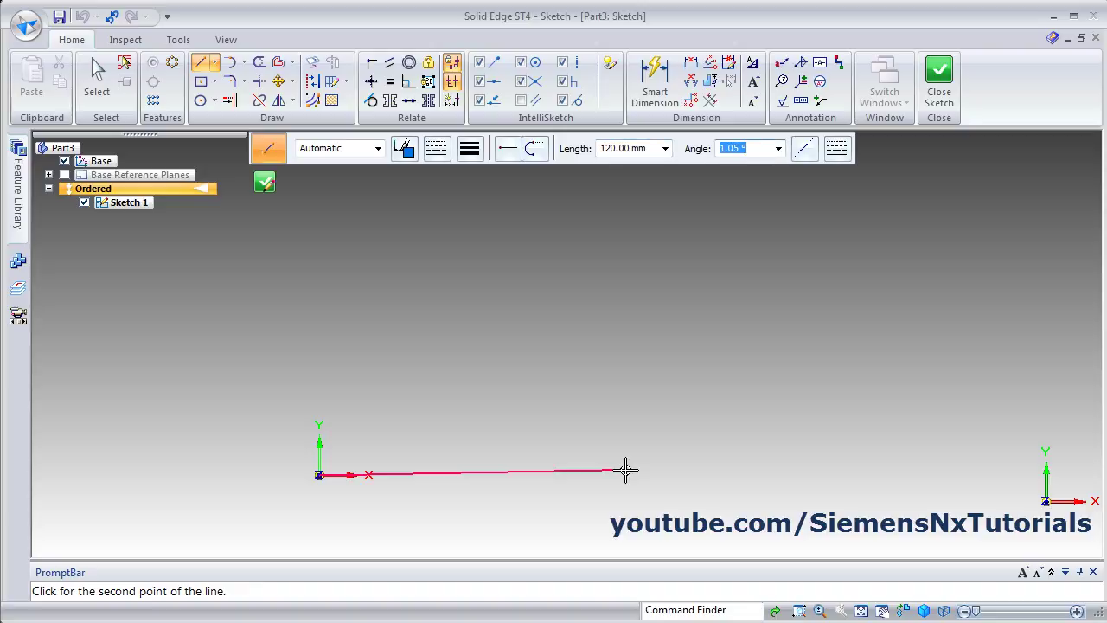
text(0)
key(Return)
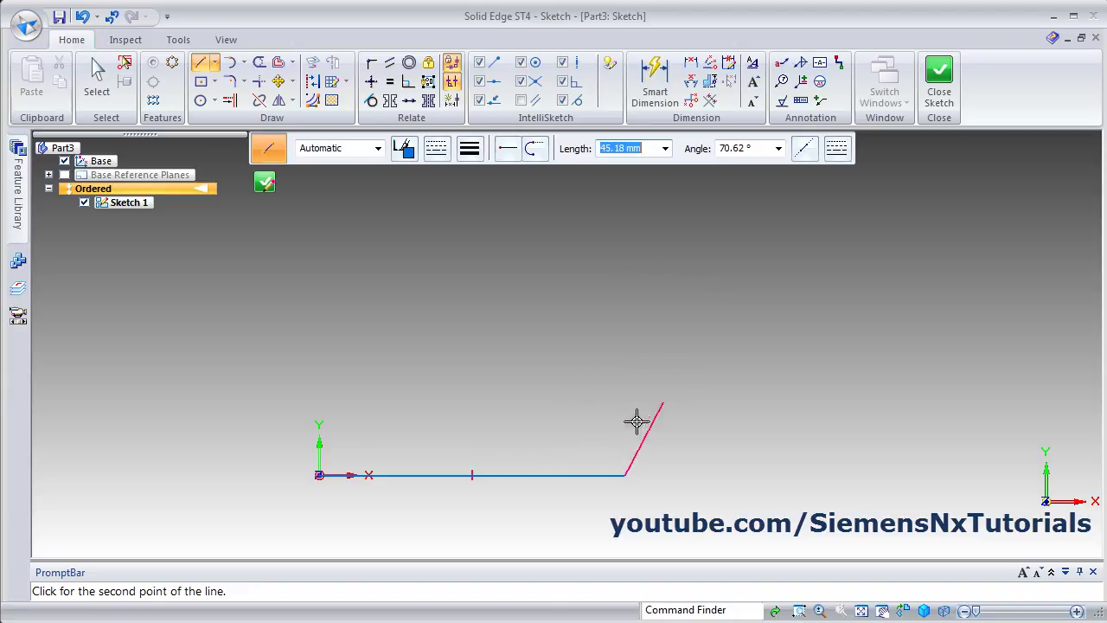
right_click(639, 378)
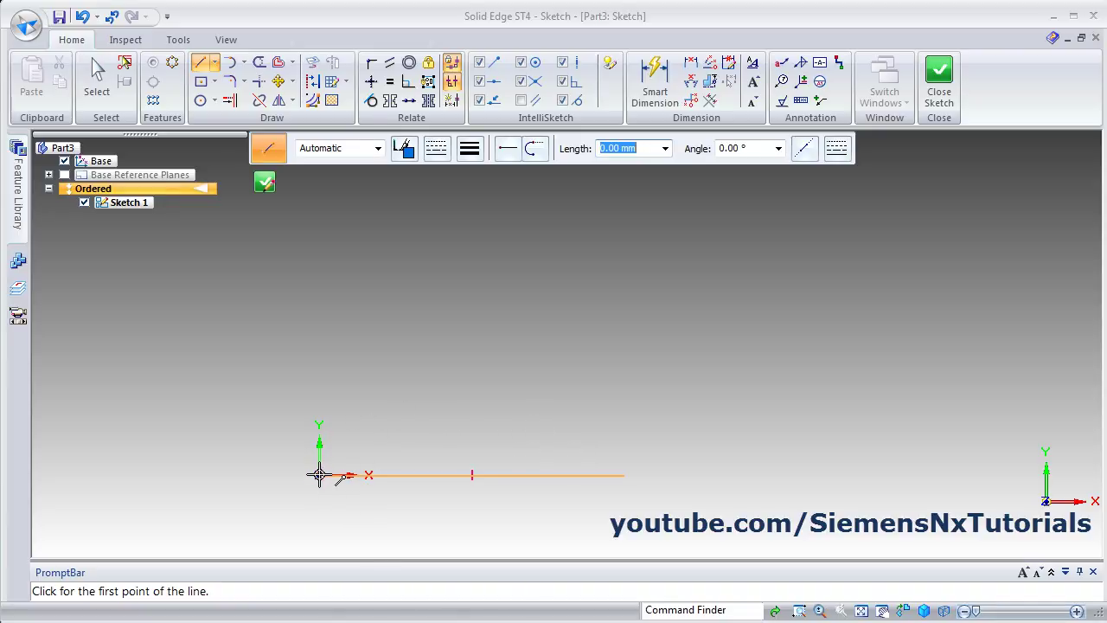
Draw a vertical line 60 mm long upward from the free end of the base line
click(626, 475)
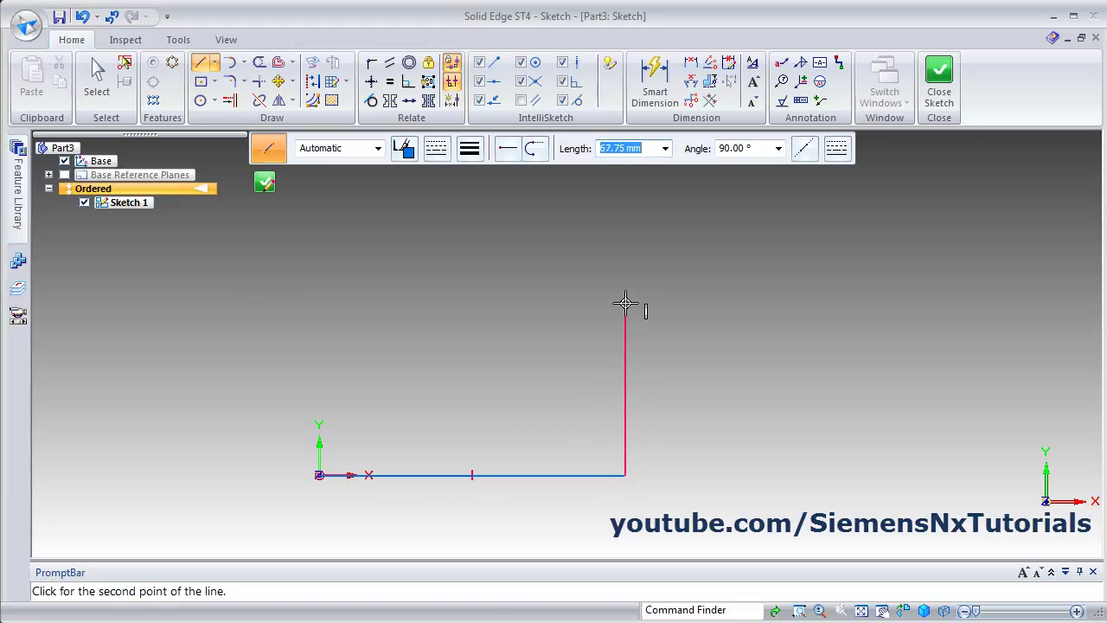
text(60)
key(Tab)
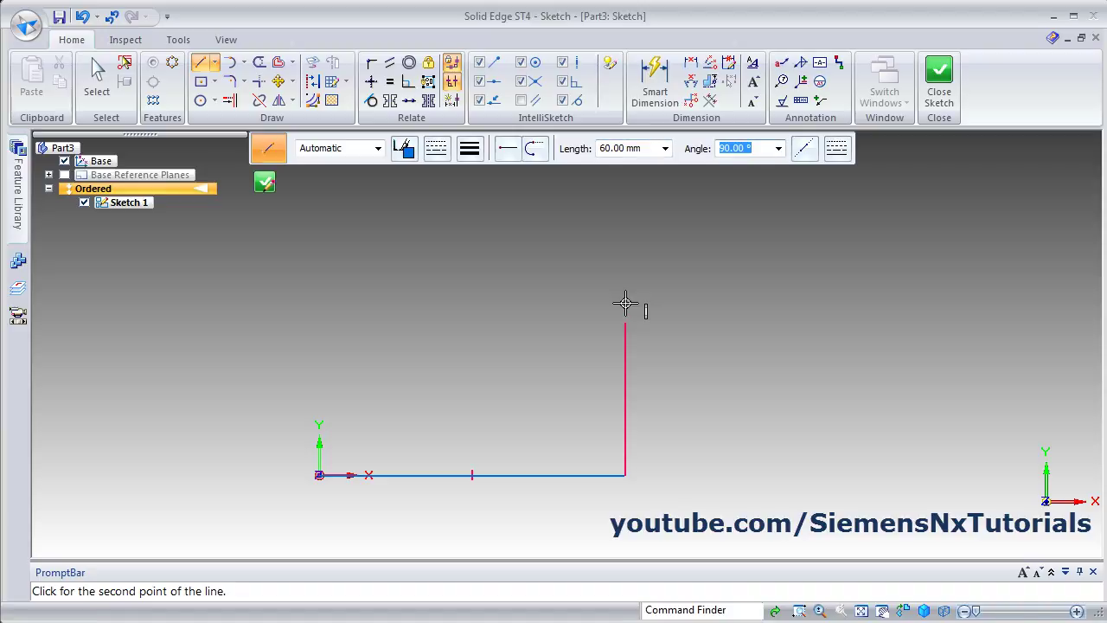
click(625, 302)
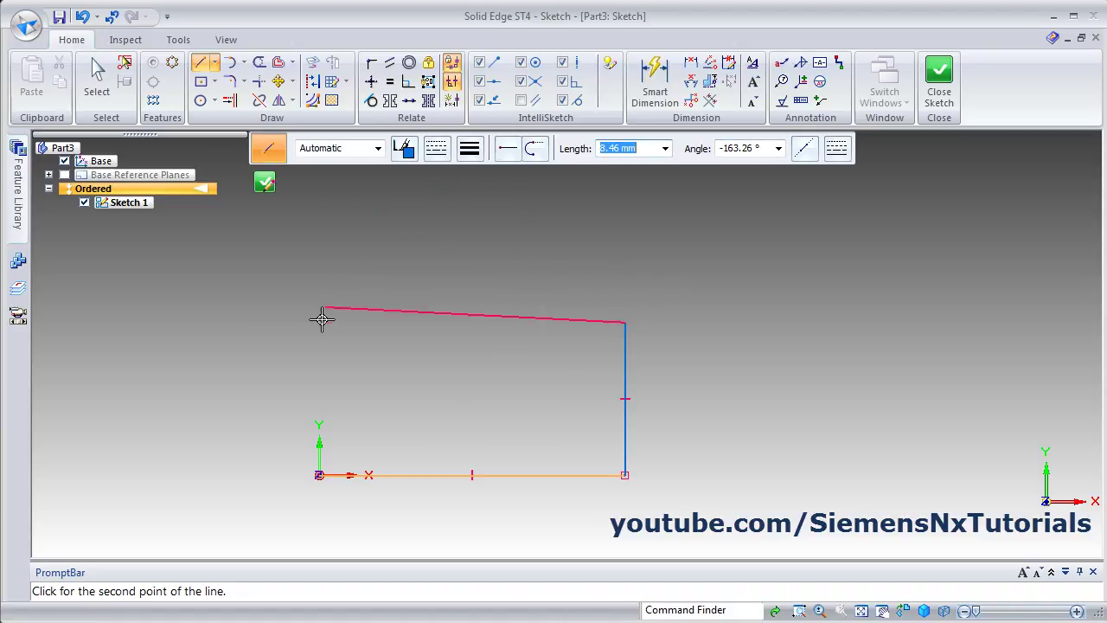
Continue with a tangent semicircular arc of 60 mm radius ending above the origin, and close the profile with a vertical line to the origin
click(535, 148)
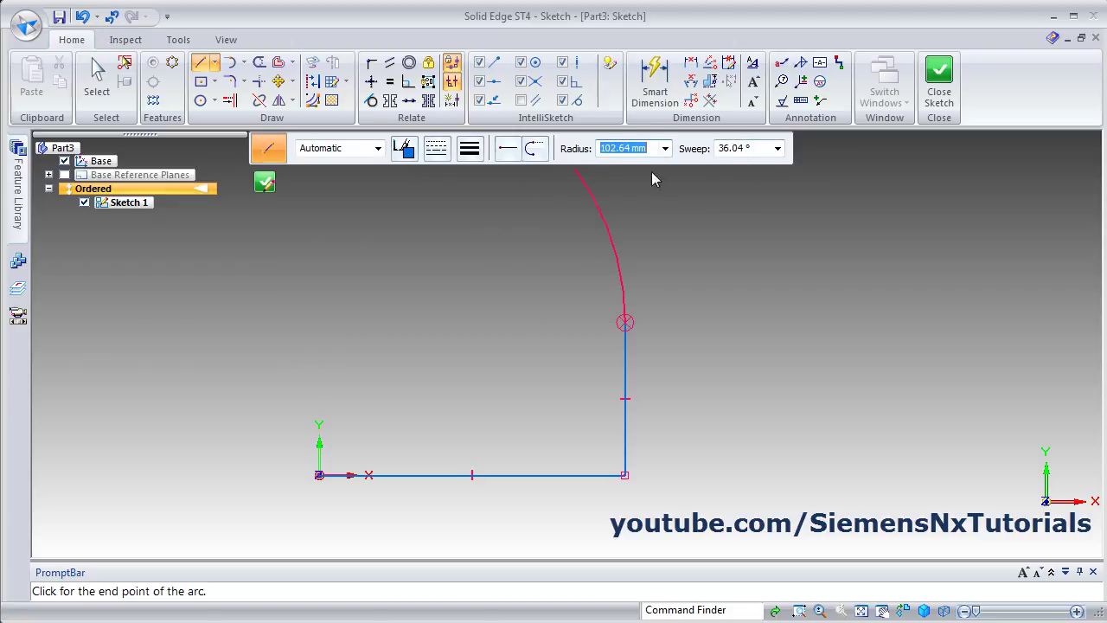
click(319, 322)
click(319, 323)
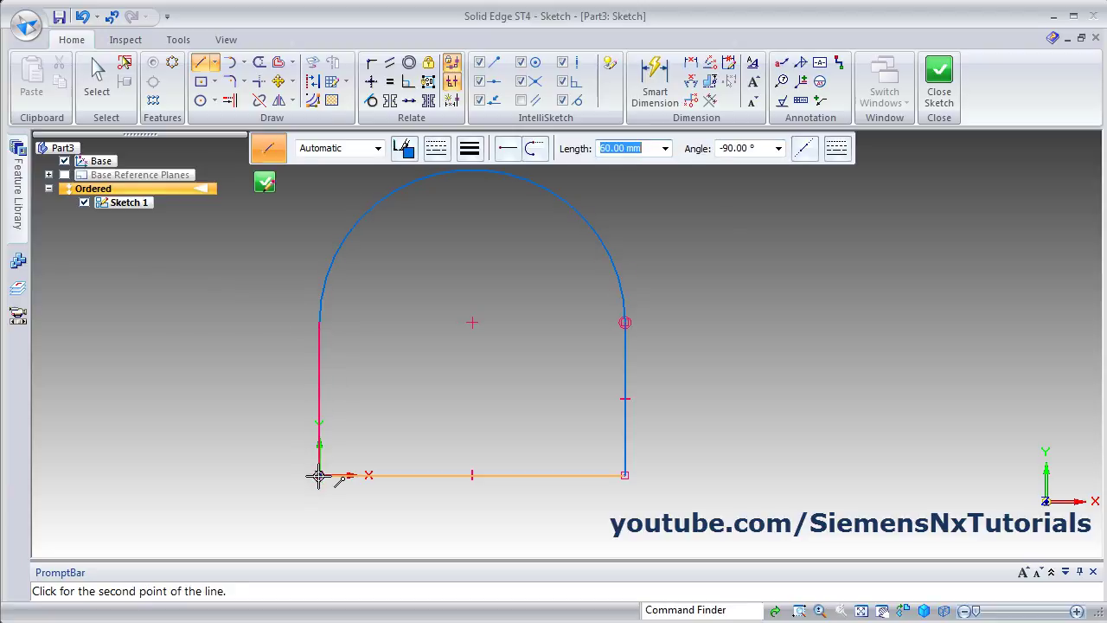
click(318, 475)
right_click(498, 355)
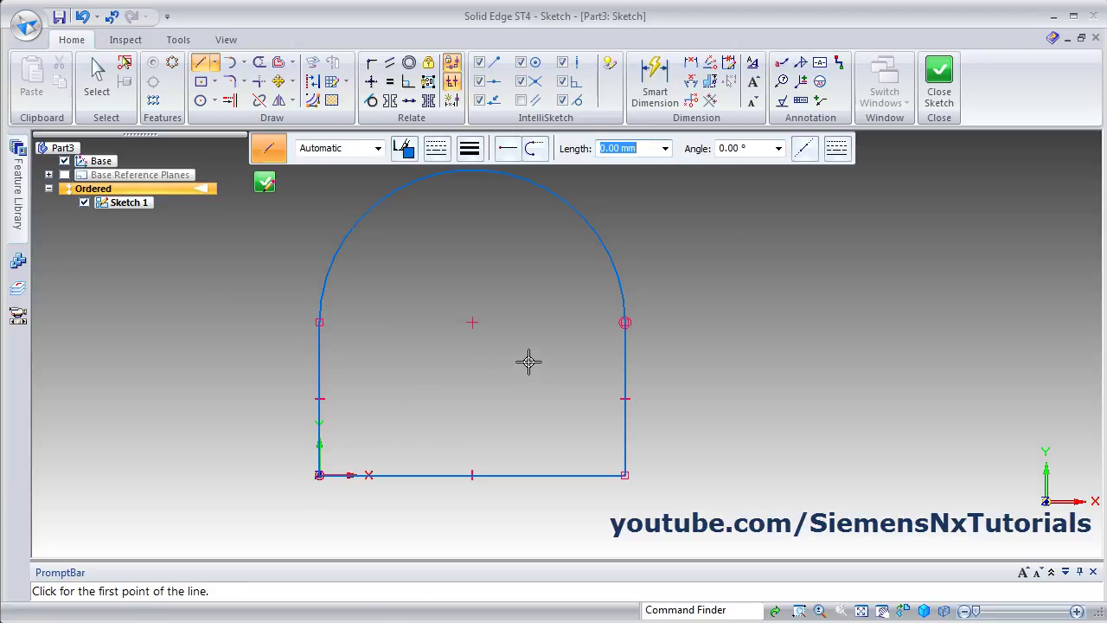
key(Escape)
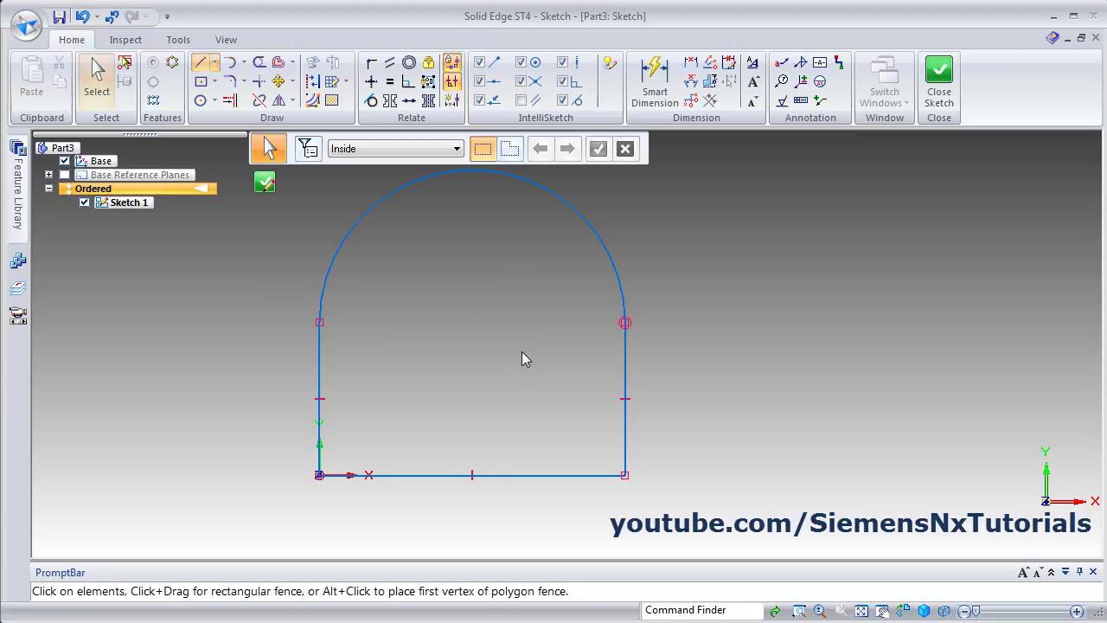
Dimension the length of the base line, the height of the vertical side away from the origin, and the arc's radius
scroll(512, 357, down, 1)
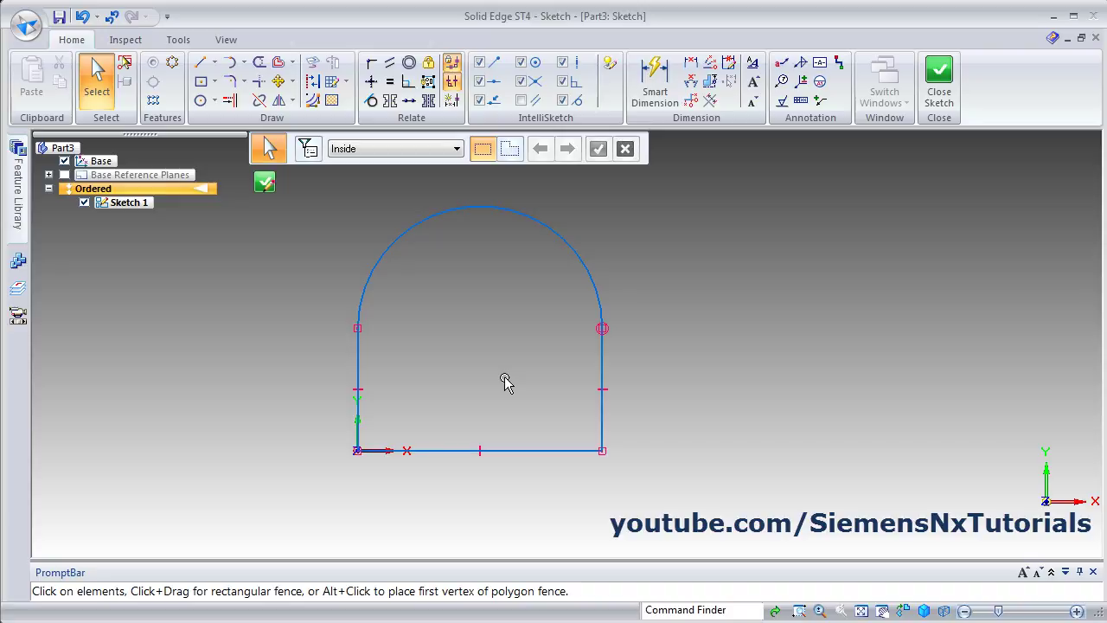
click(658, 93)
click(509, 451)
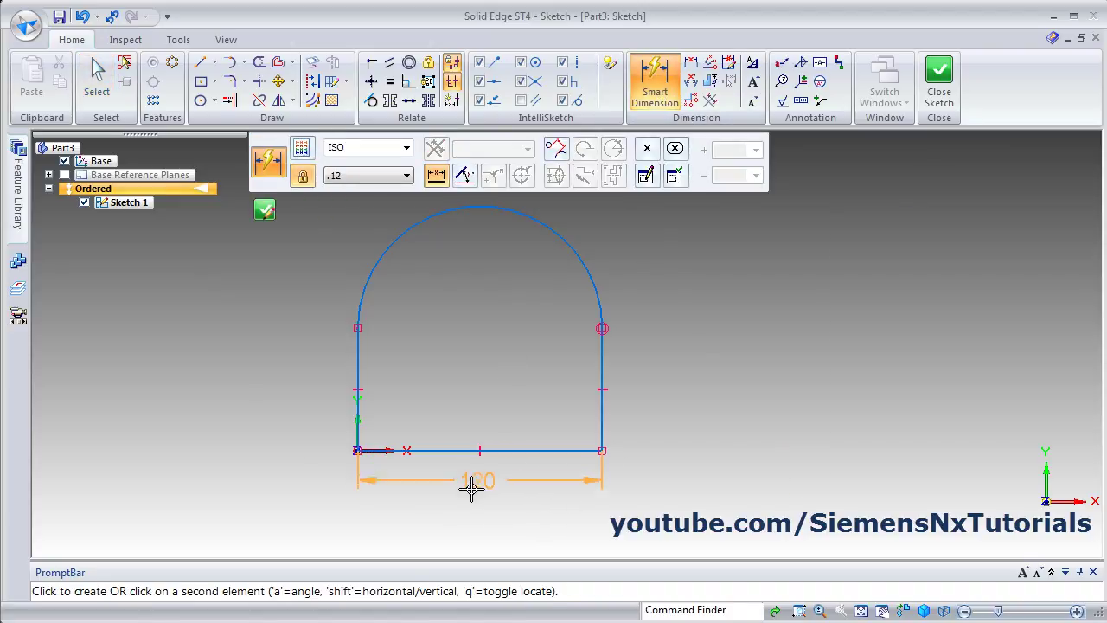
click(474, 497)
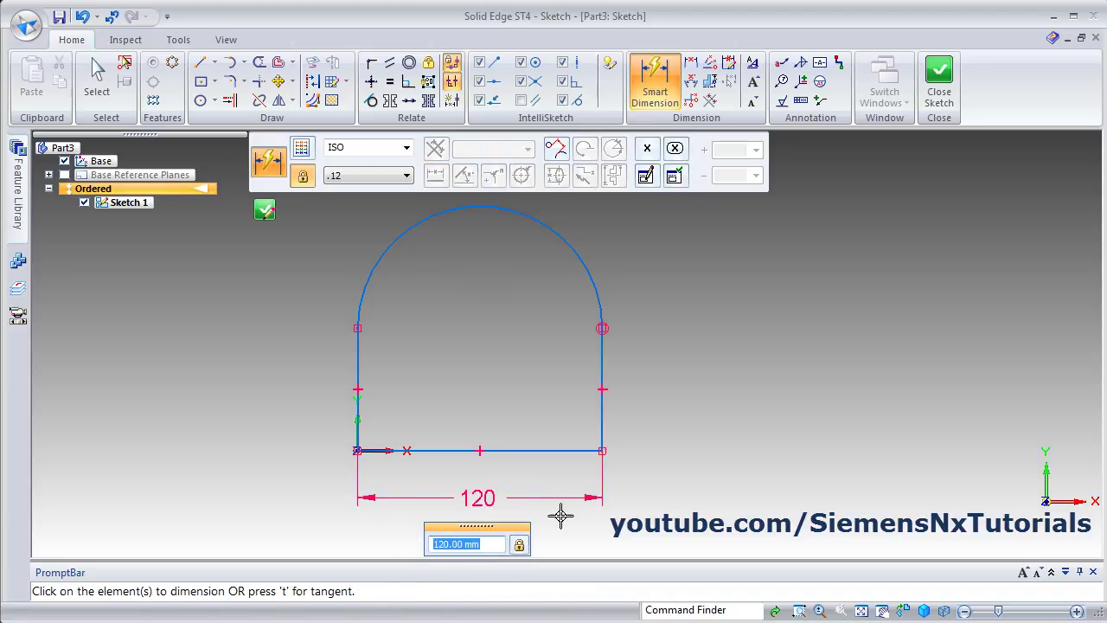
click(603, 403)
click(680, 385)
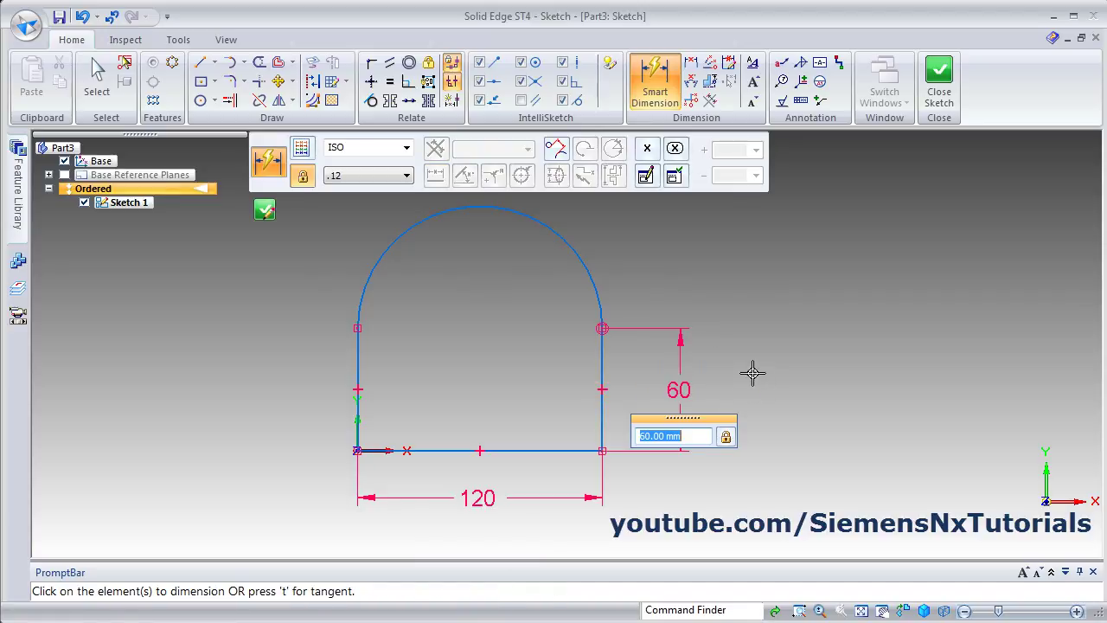
click(586, 254)
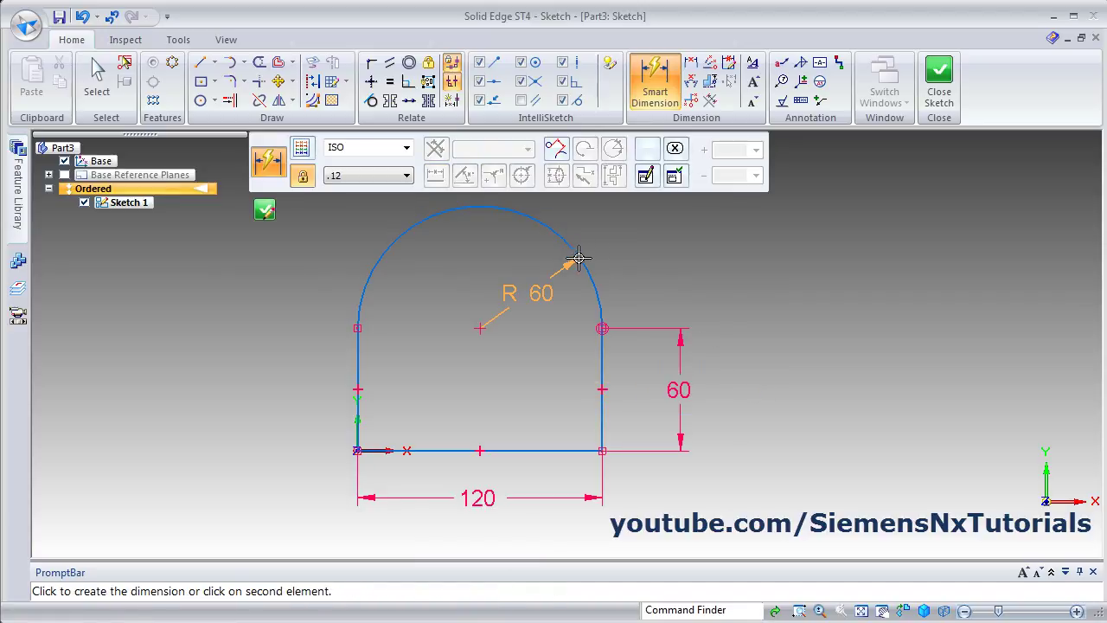
click(648, 234)
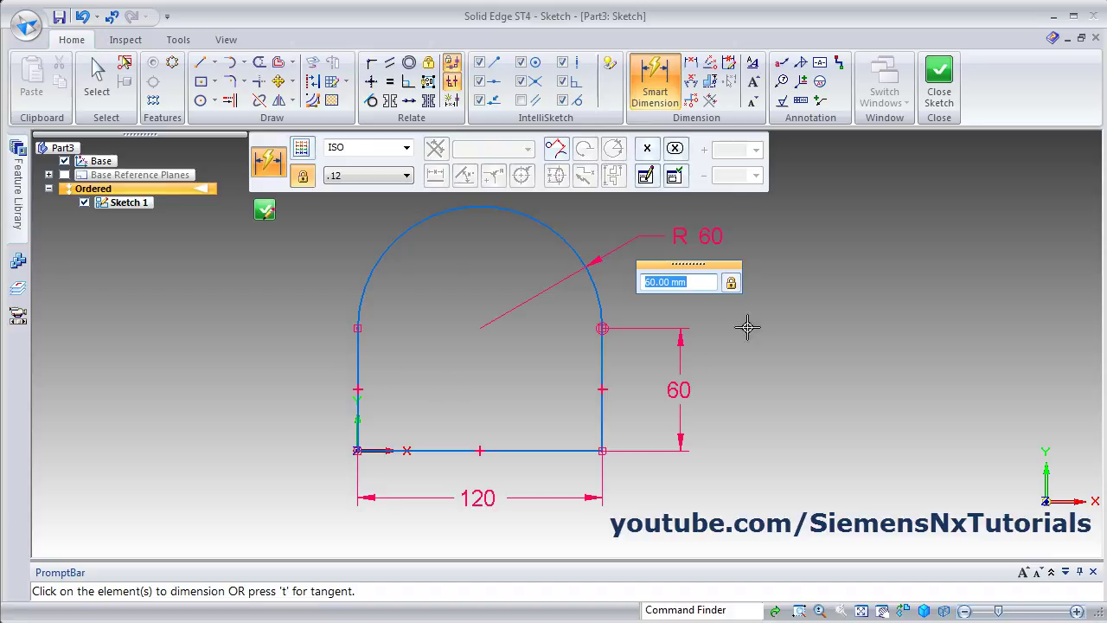
click(803, 384)
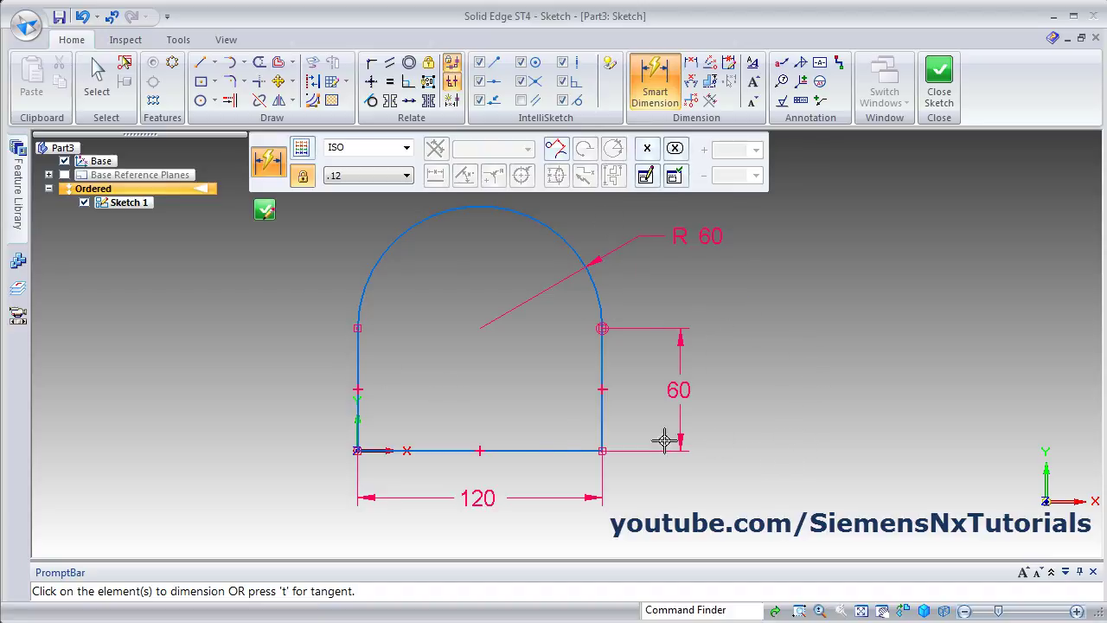
key(Escape)
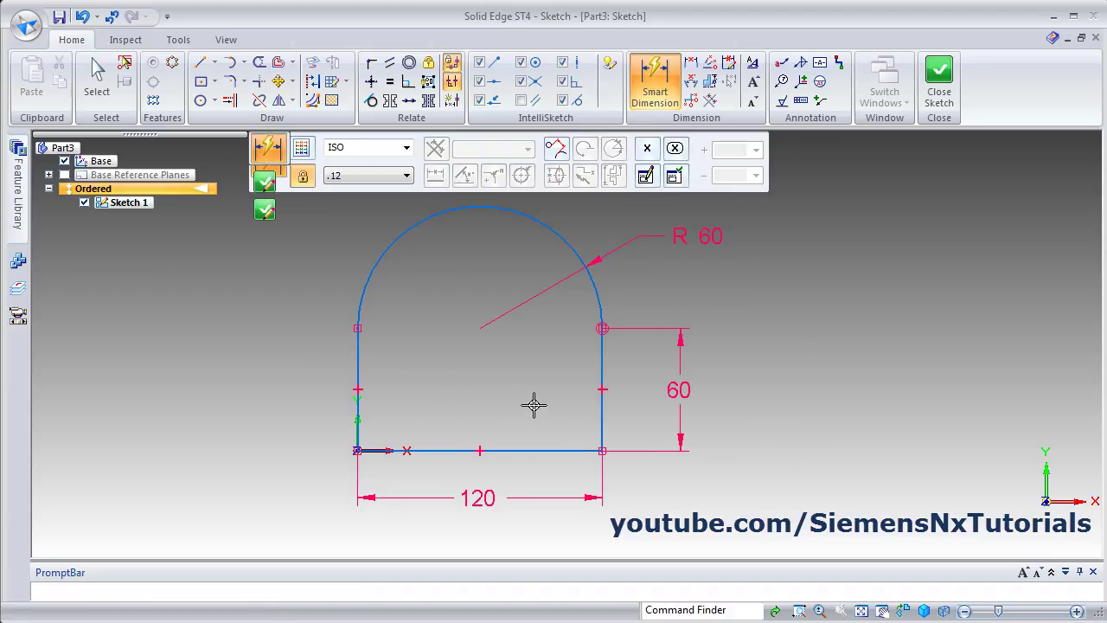
Delete the entire arched profile together with its dimensions from the sketch
scroll(521, 389, down, 1)
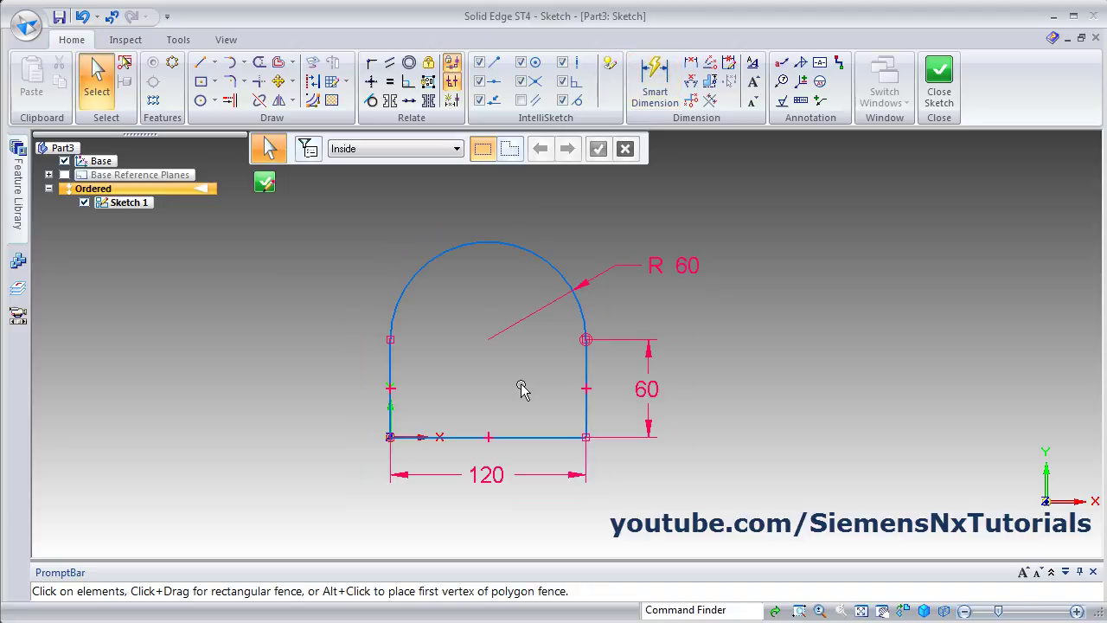
scroll(521, 389, down, 1)
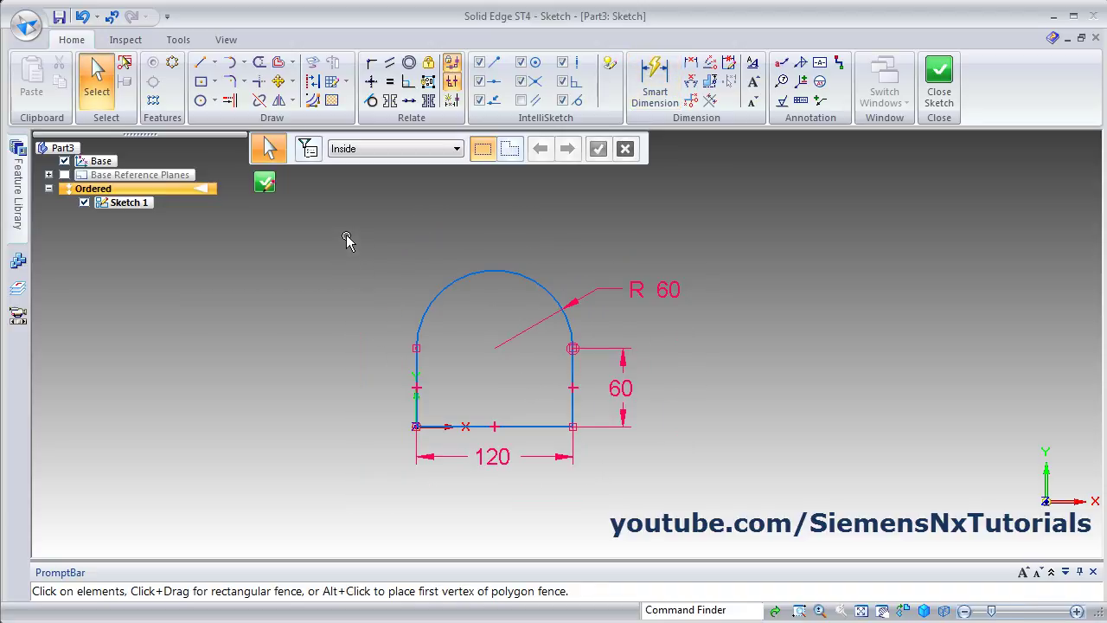
drag(346, 235, 729, 499)
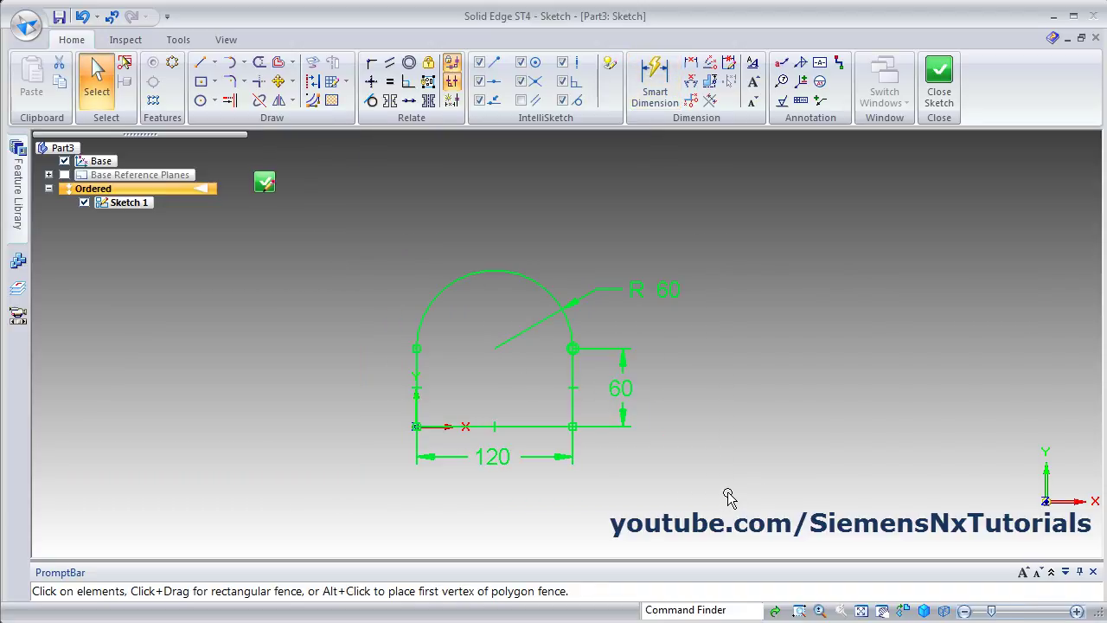
key(Delete)
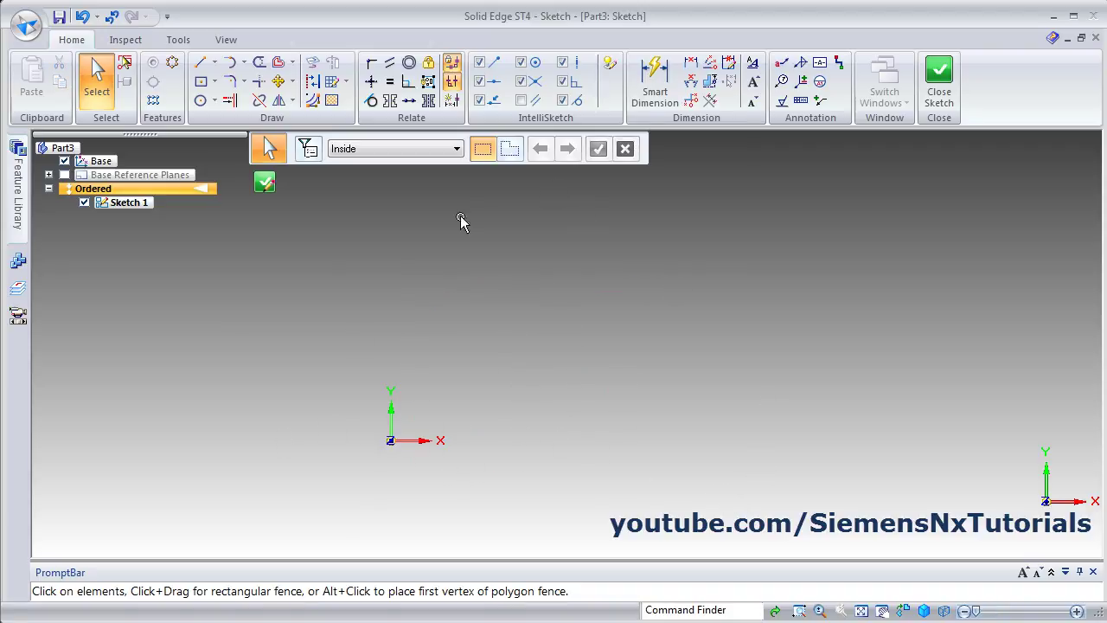
Draw a closed triangle from the origin with a horizontal base about 217 mm long and its apex above the base's midpoint
click(199, 62)
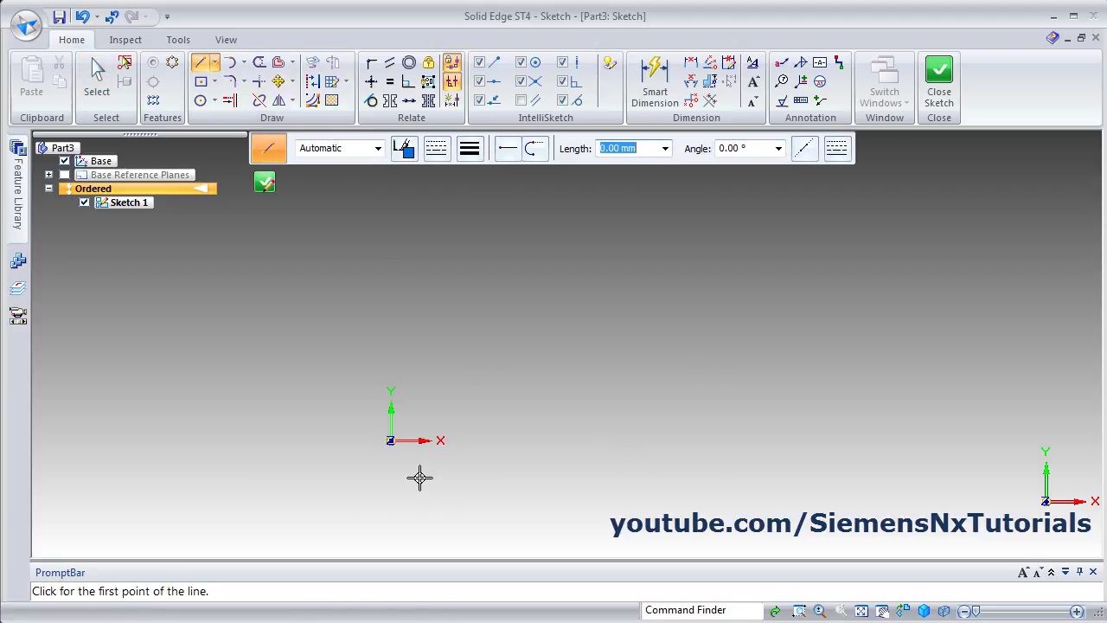
click(390, 441)
click(745, 440)
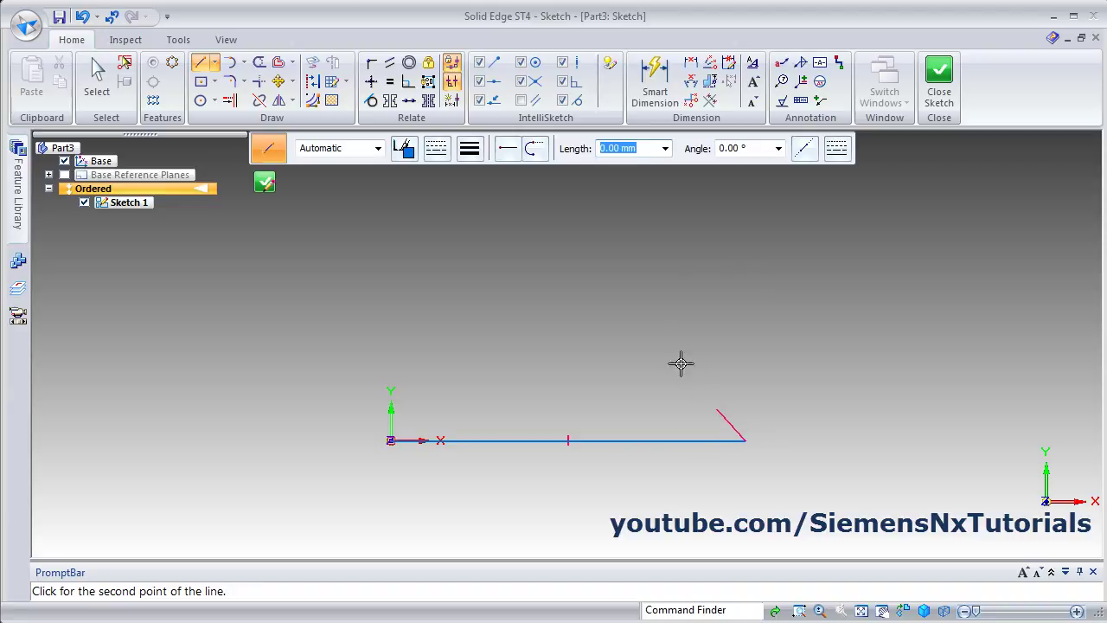
click(568, 199)
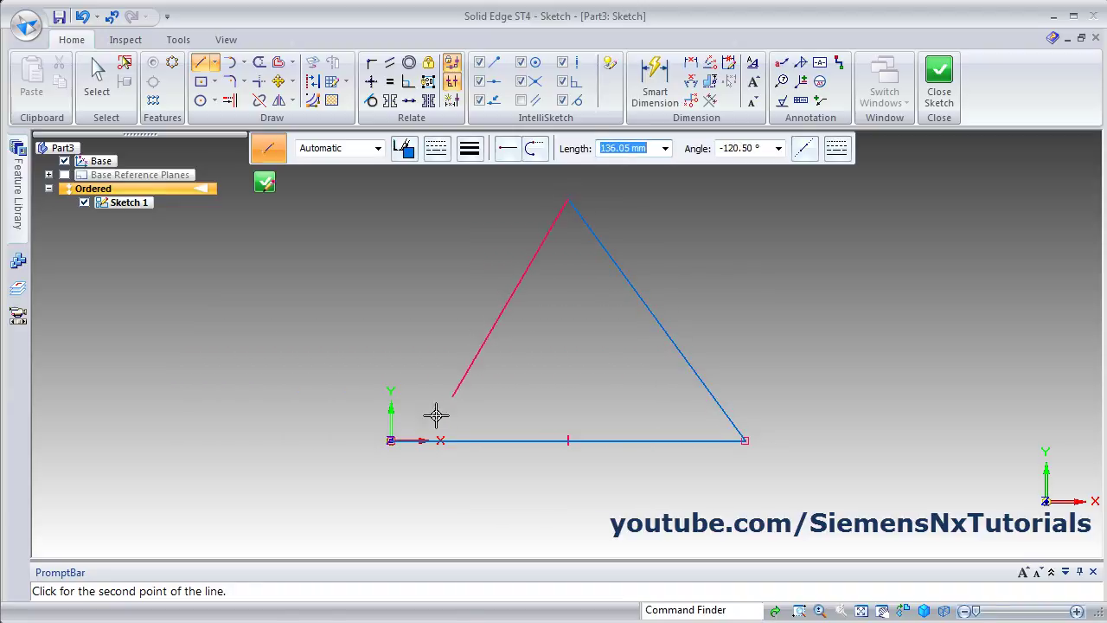
click(393, 442)
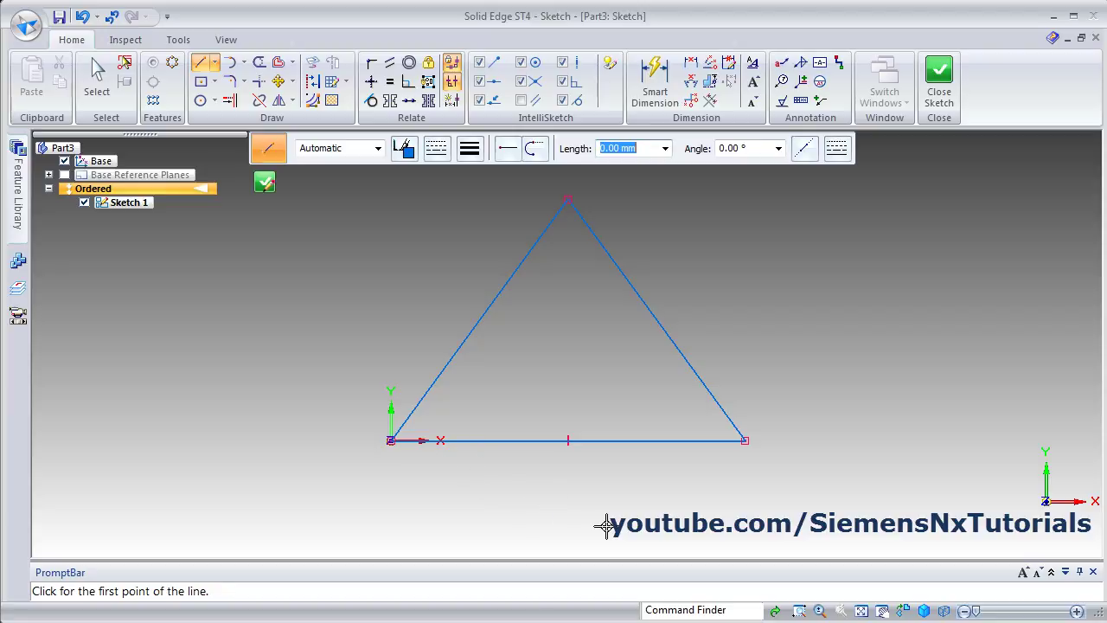
Dimension the triangle's base below the line and set its length to 200 mm
click(657, 80)
click(601, 442)
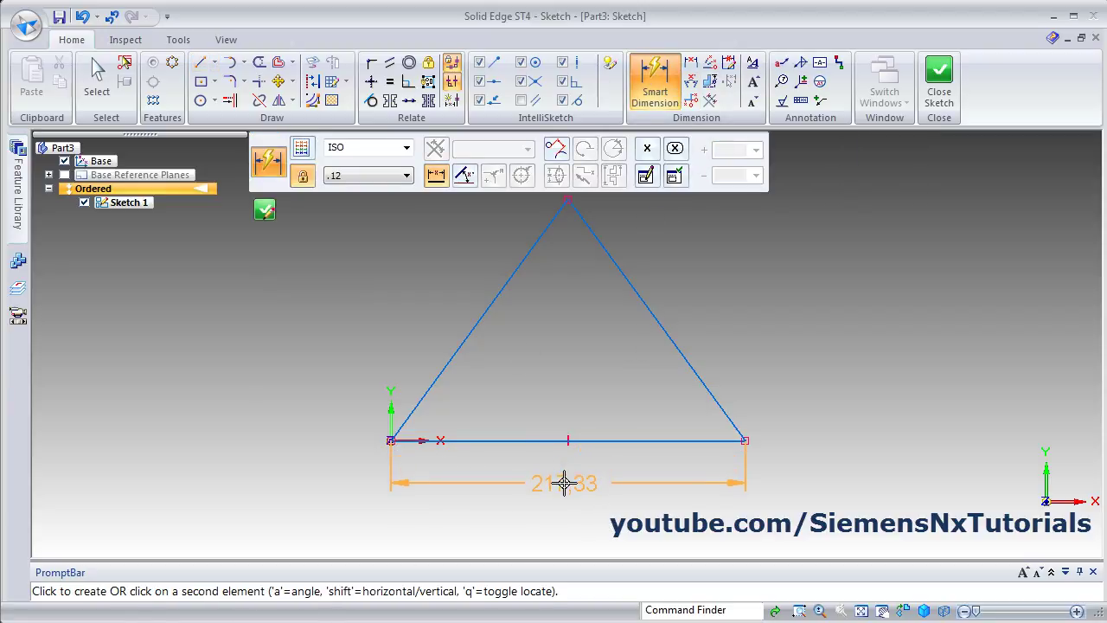
click(564, 483)
text(200)
key(Return)
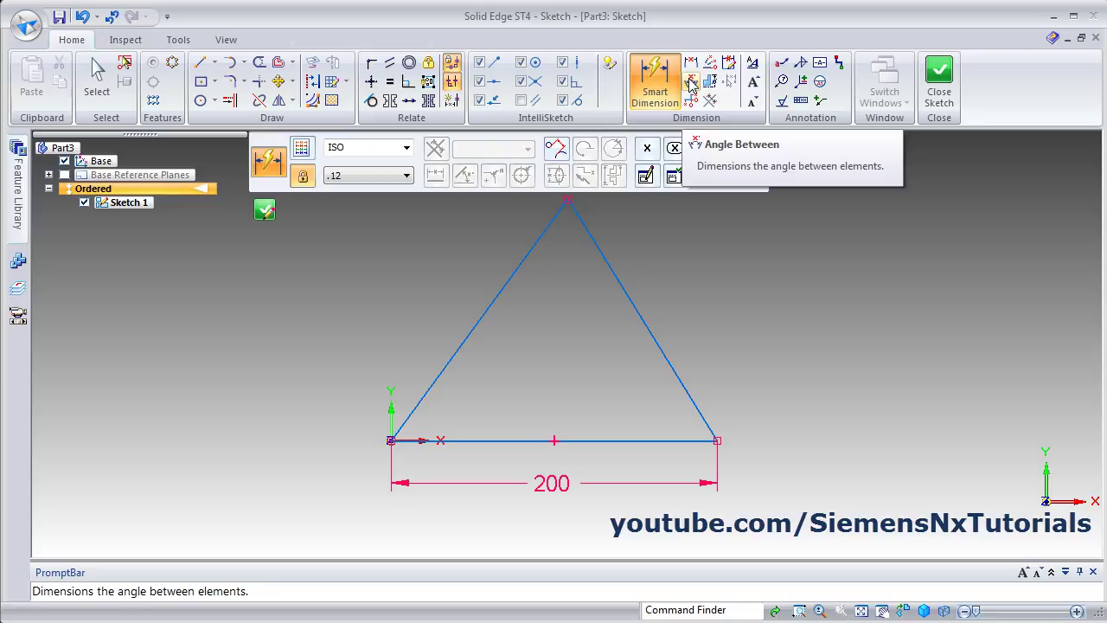
Add an angle dimension between the base and the sloping side at the origin, and set it to 60°
click(691, 82)
click(435, 385)
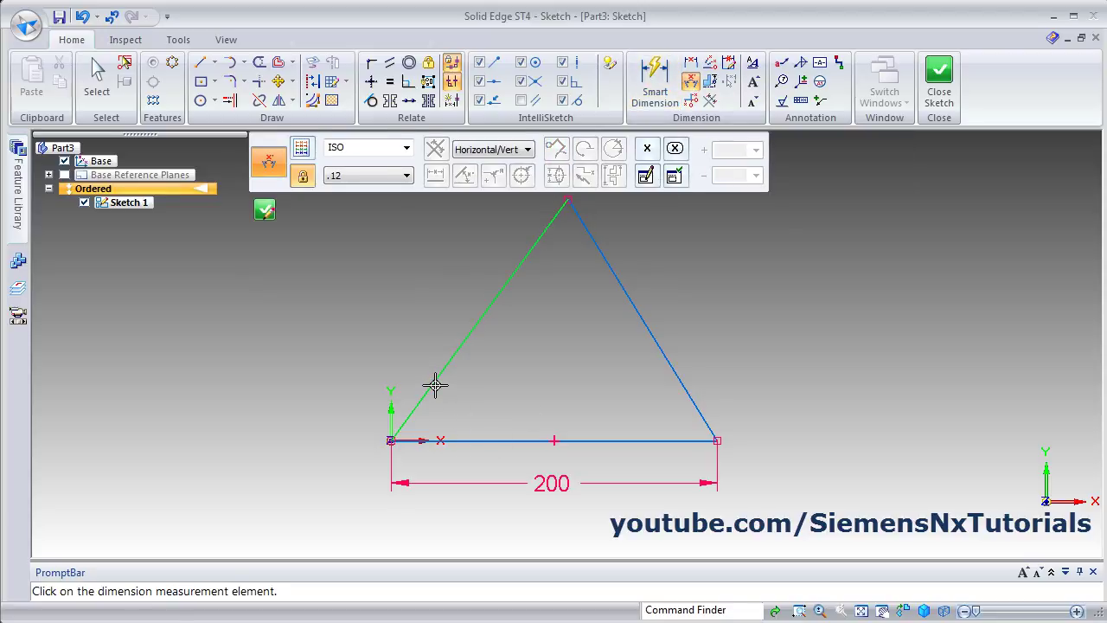
click(459, 440)
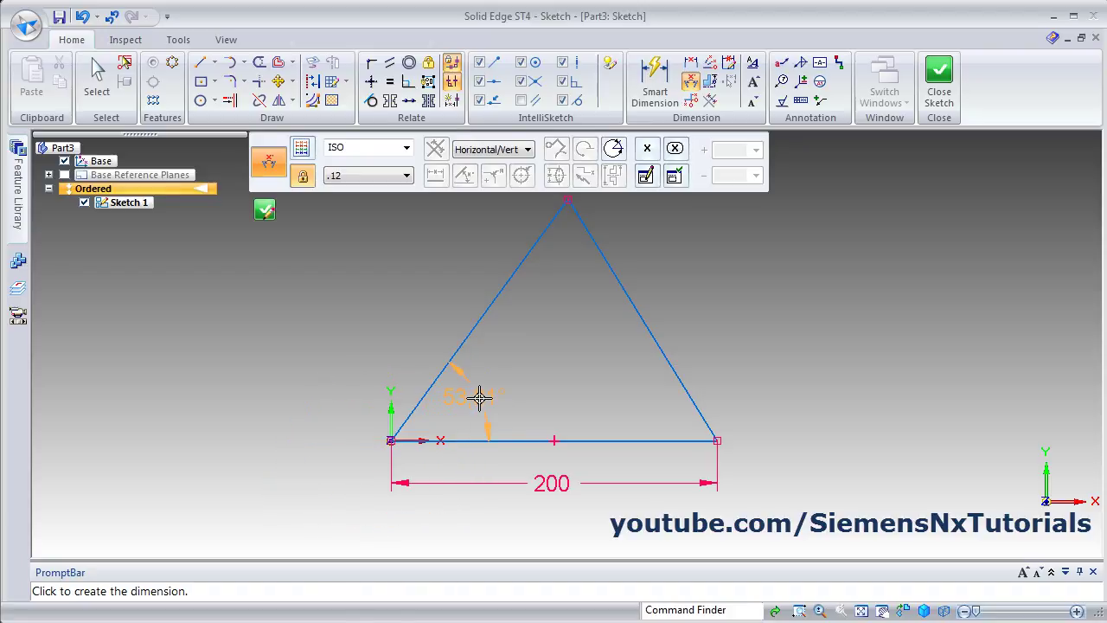
click(476, 401)
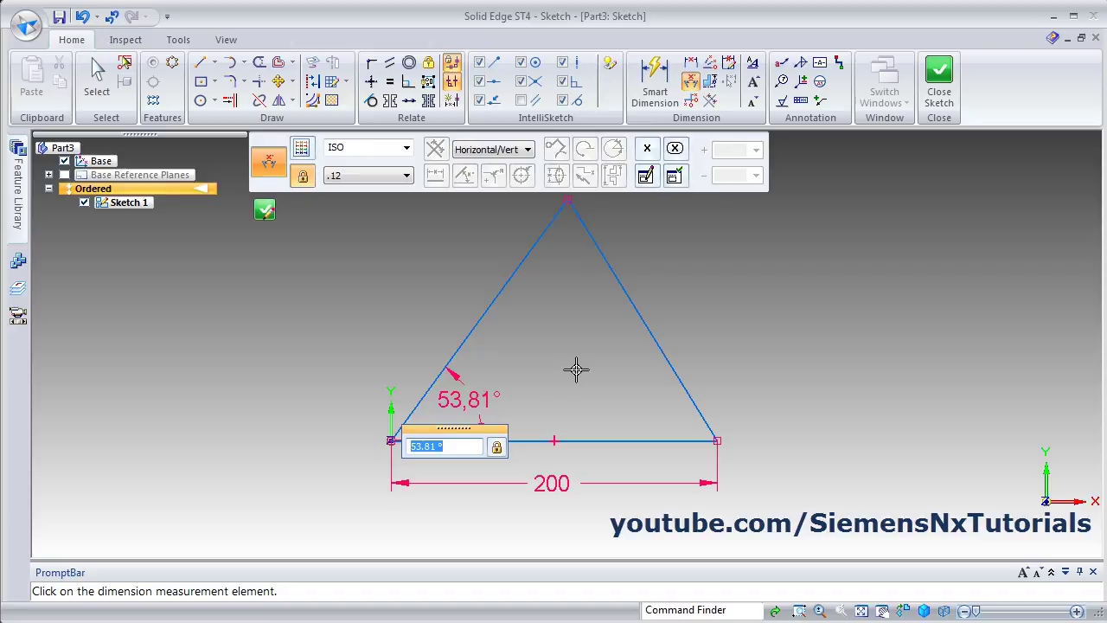
text(60)
key(Return)
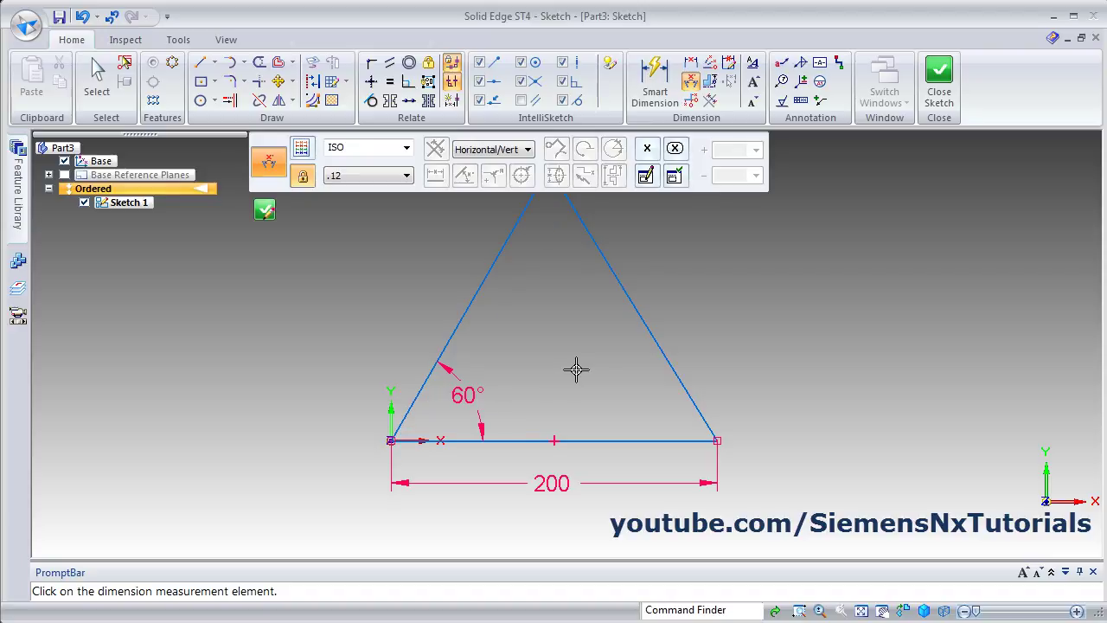
click(681, 388)
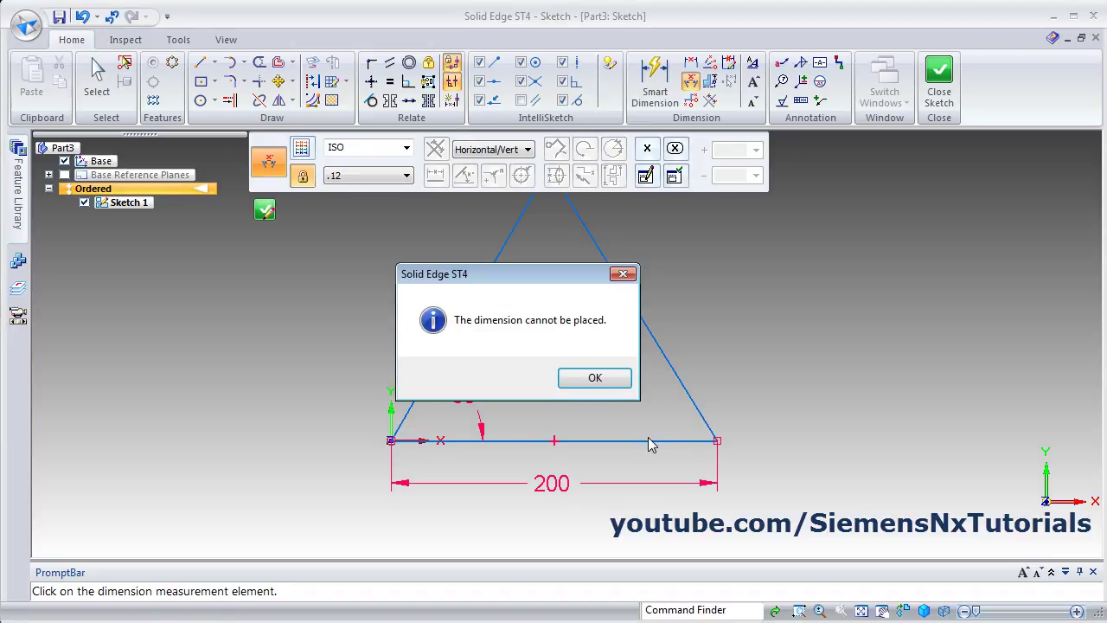
click(601, 384)
click(682, 385)
click(597, 379)
click(617, 441)
click(593, 376)
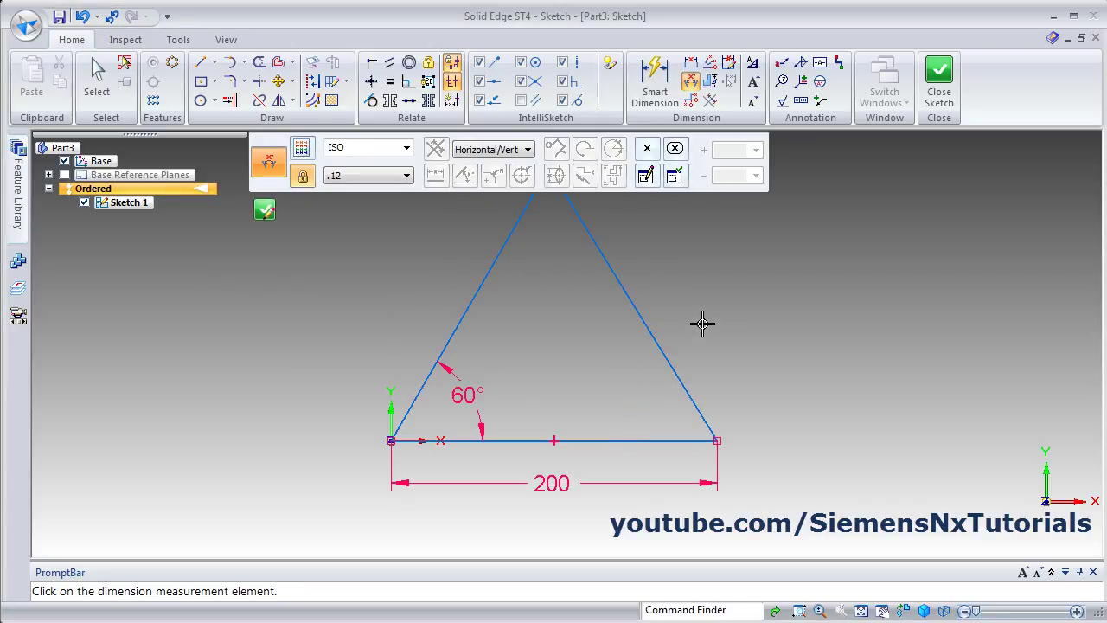
key(Escape)
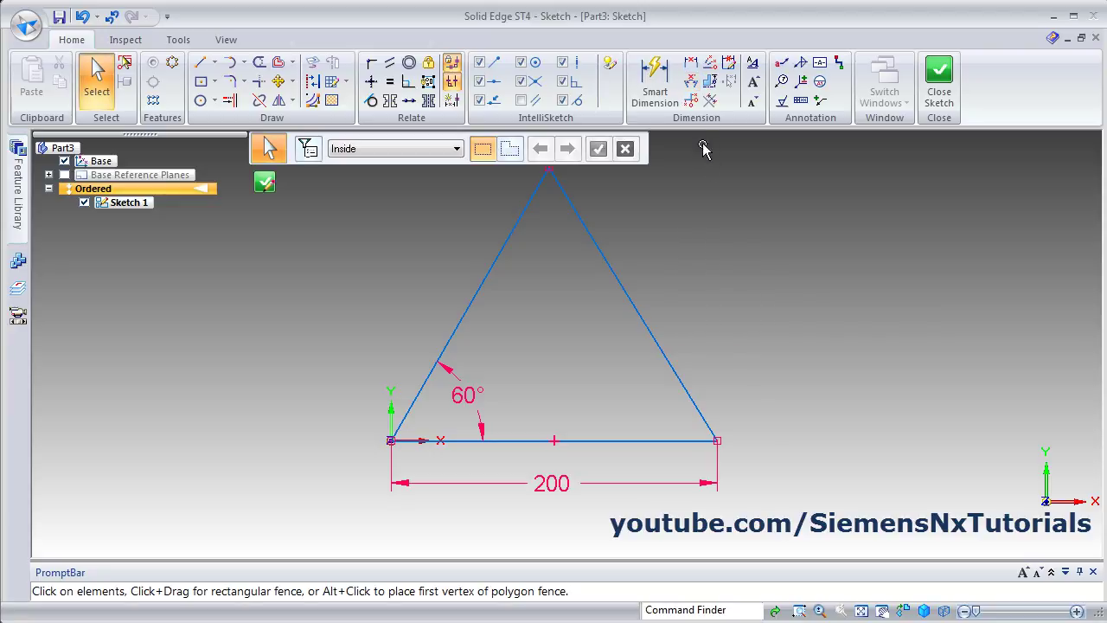
Add an angle dimension between the base and the sloping side away from the origin, and set it to 60°
click(690, 80)
click(613, 441)
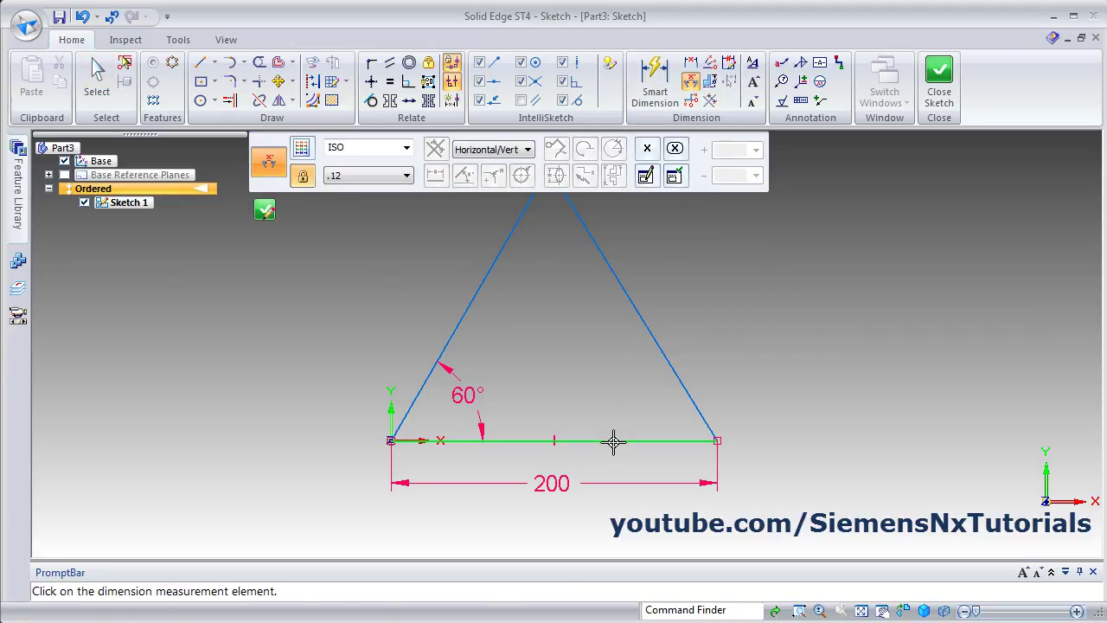
click(669, 364)
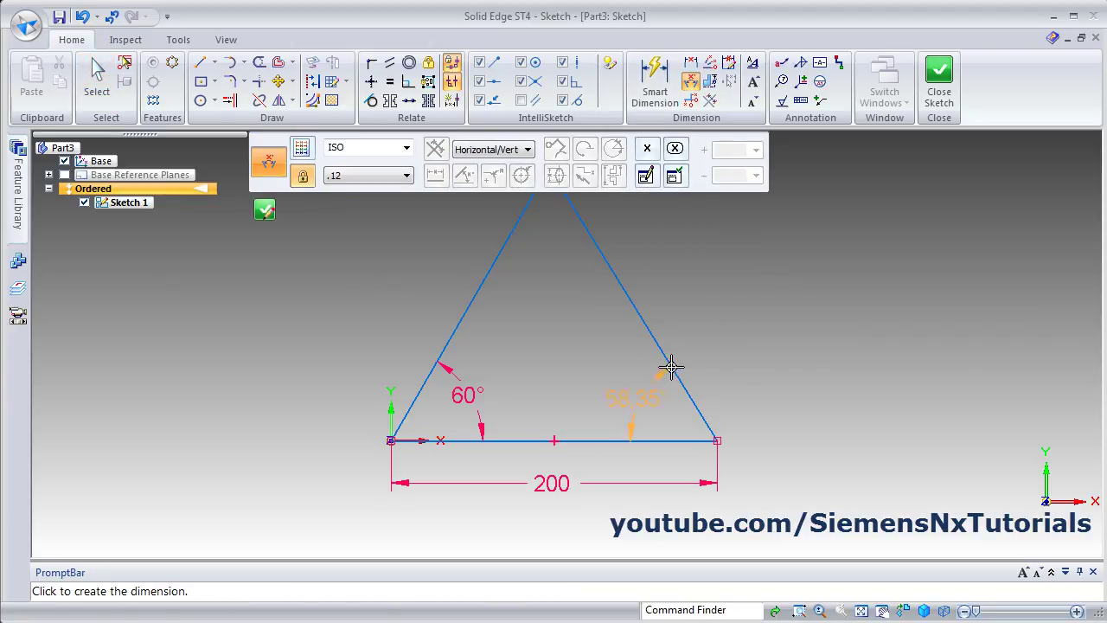
click(622, 388)
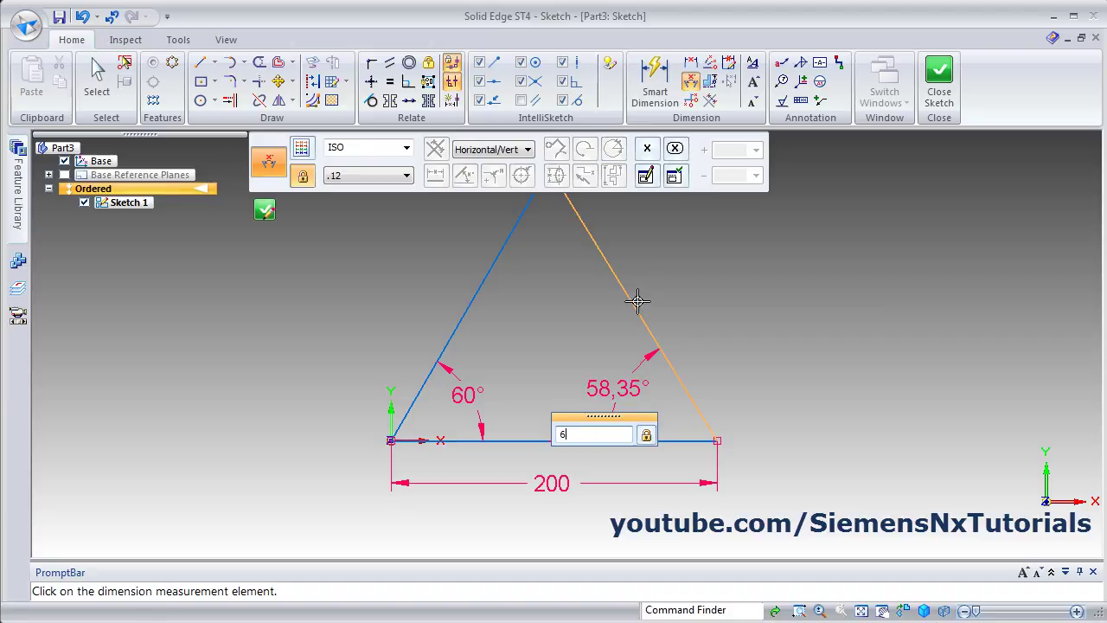
key(Return)
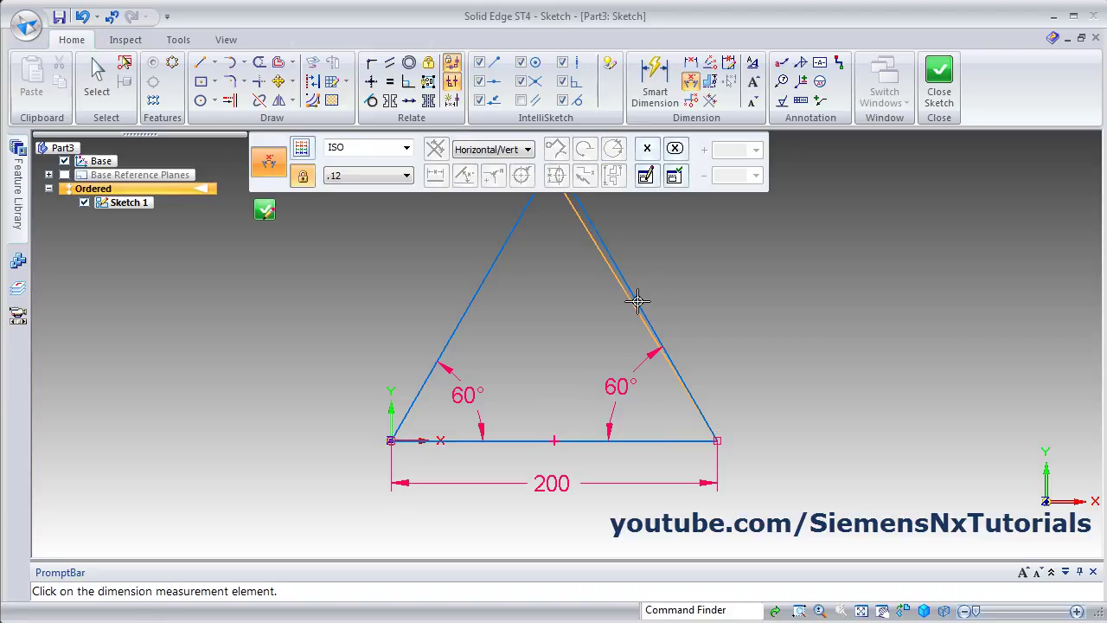
Draw a circle of 60 mm diameter centred on the triangle's corner at the origin
scroll(697, 414, down, 2)
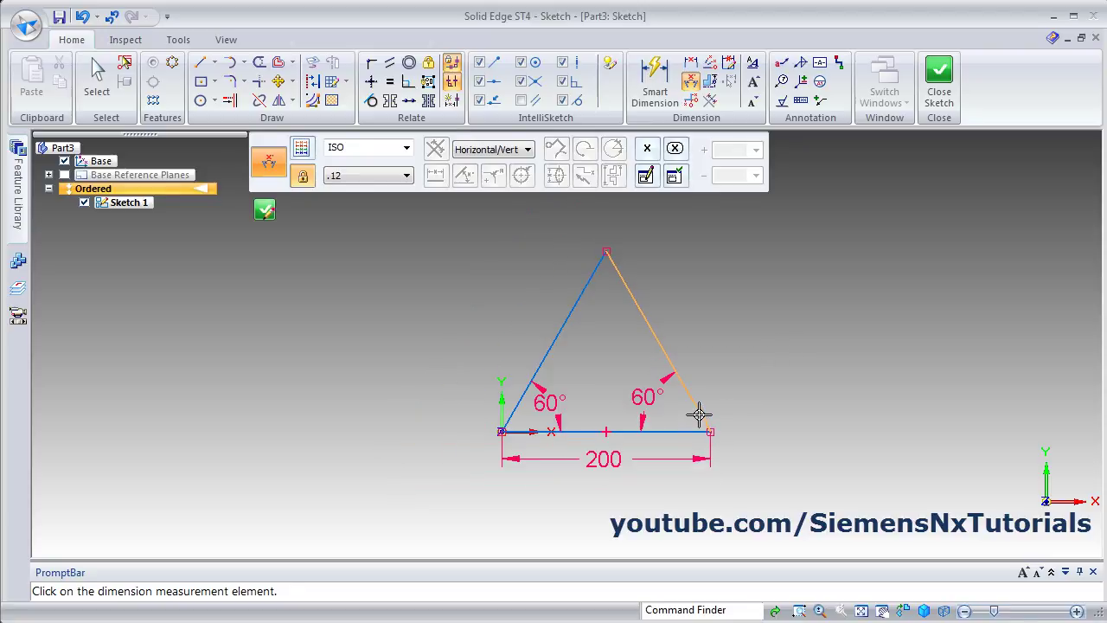
scroll(731, 365, up, 1)
scroll(732, 366, down, 1)
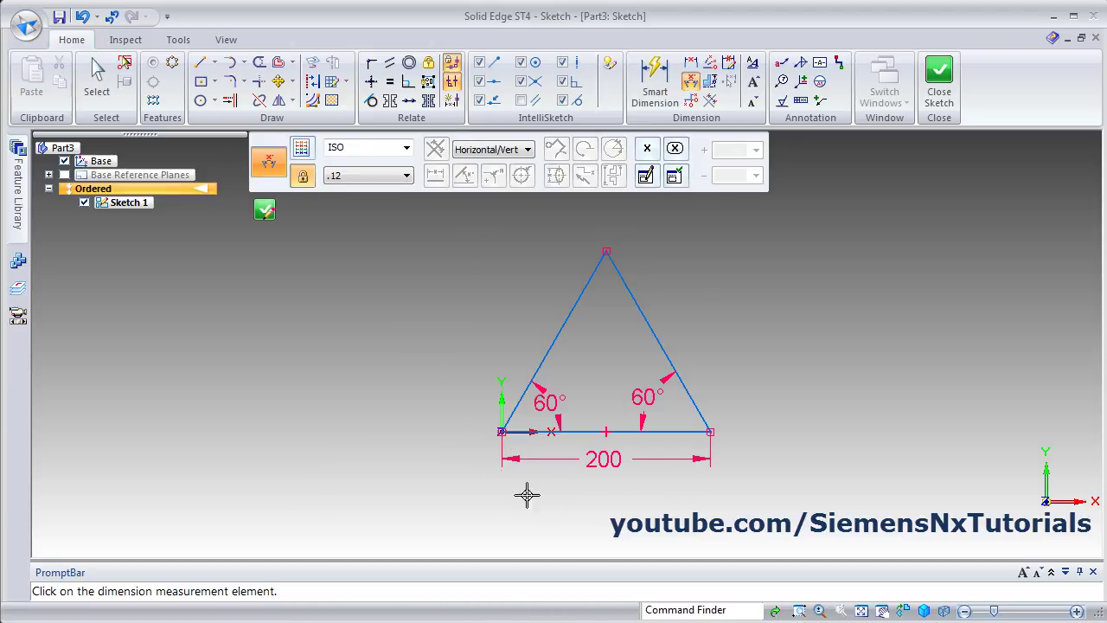
click(200, 101)
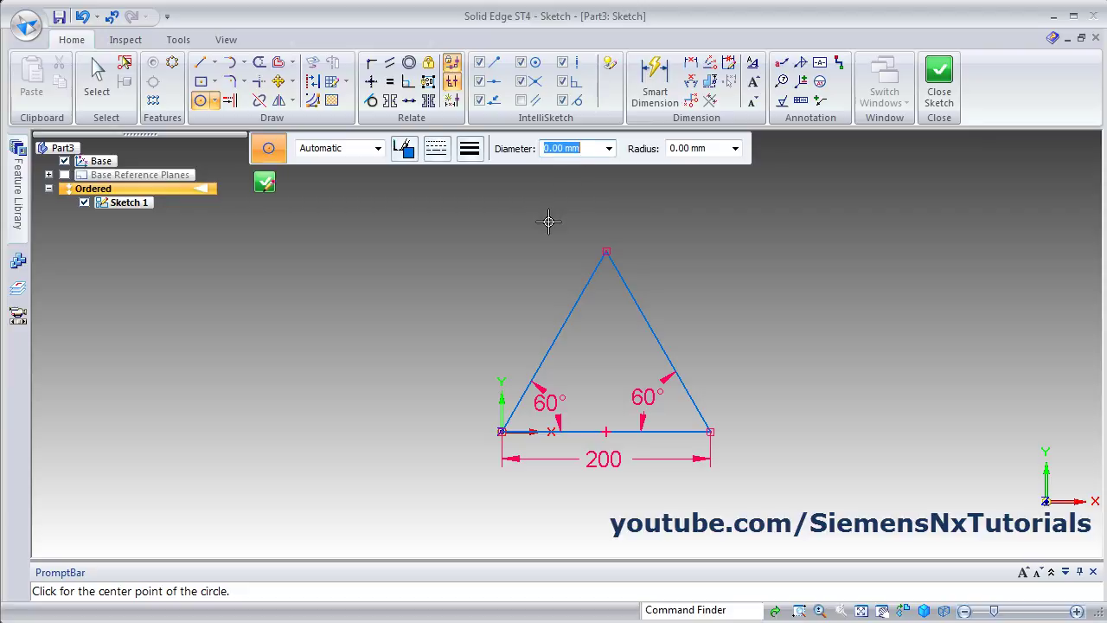
text(60)
key(Tab)
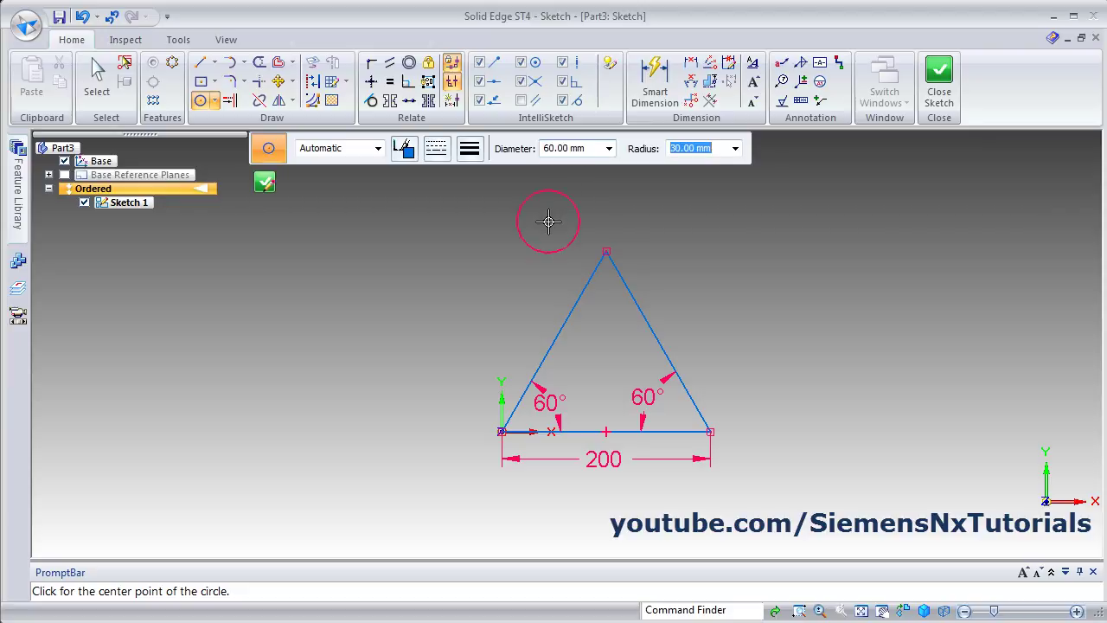
click(503, 432)
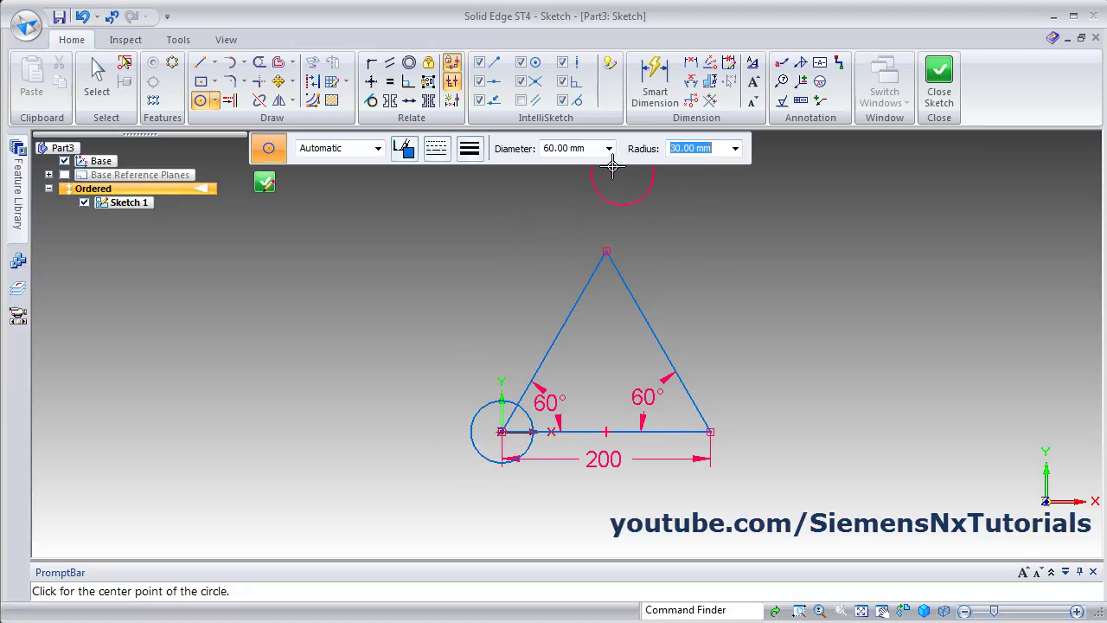
Draw a circle of 80 mm diameter centred on the base corner away from the origin
click(584, 153)
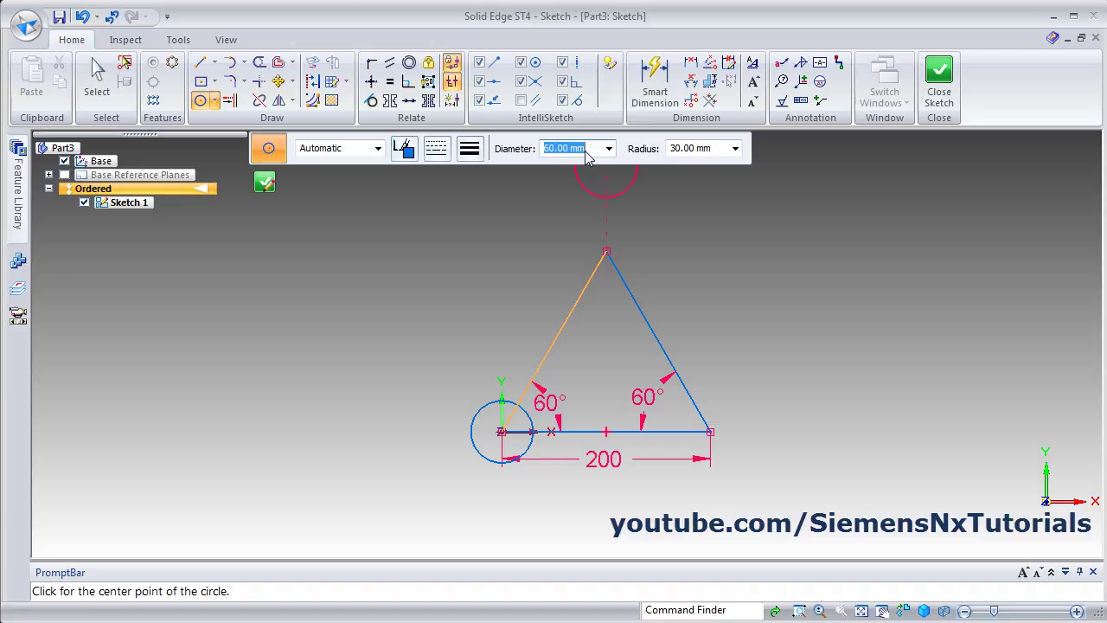
text(80)
key(Tab)
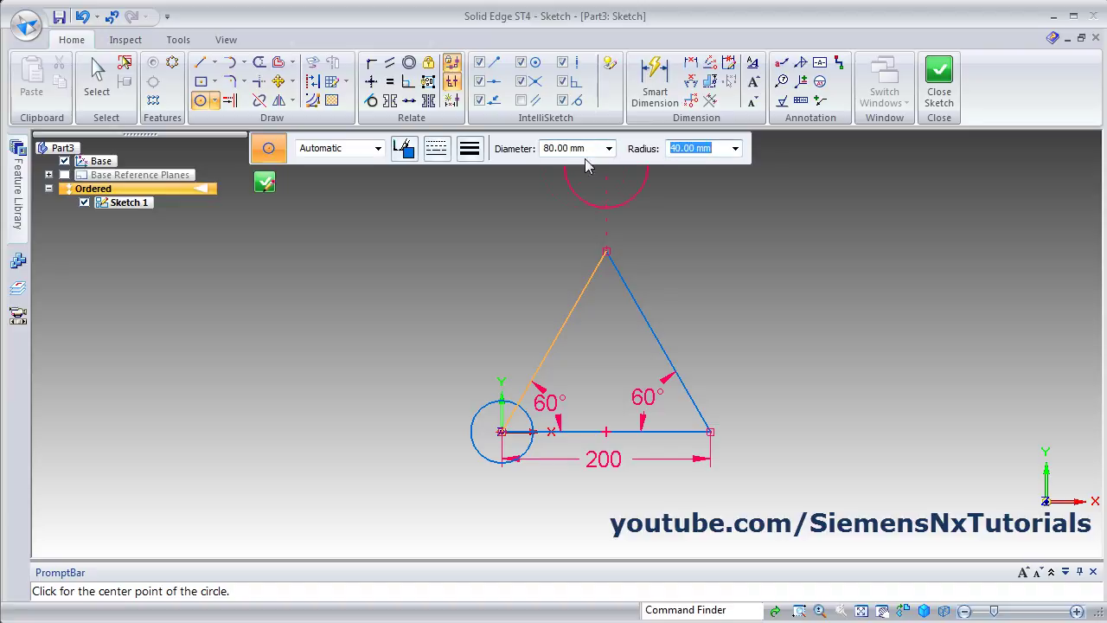
click(710, 432)
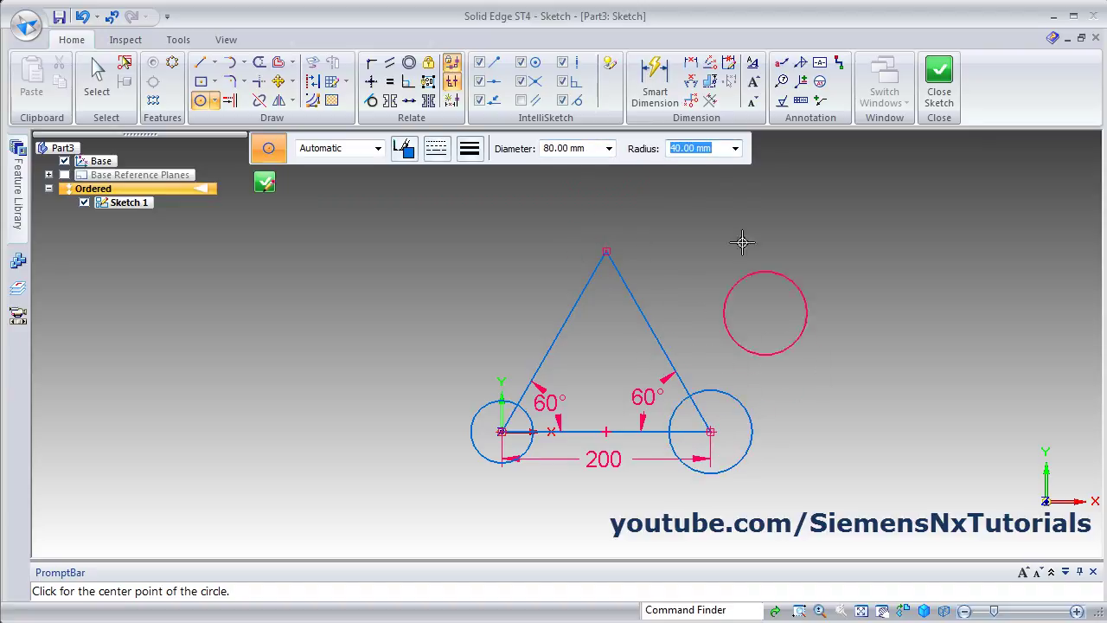
Draw a circle of 100 mm diameter centred on the triangle's apex
click(582, 153)
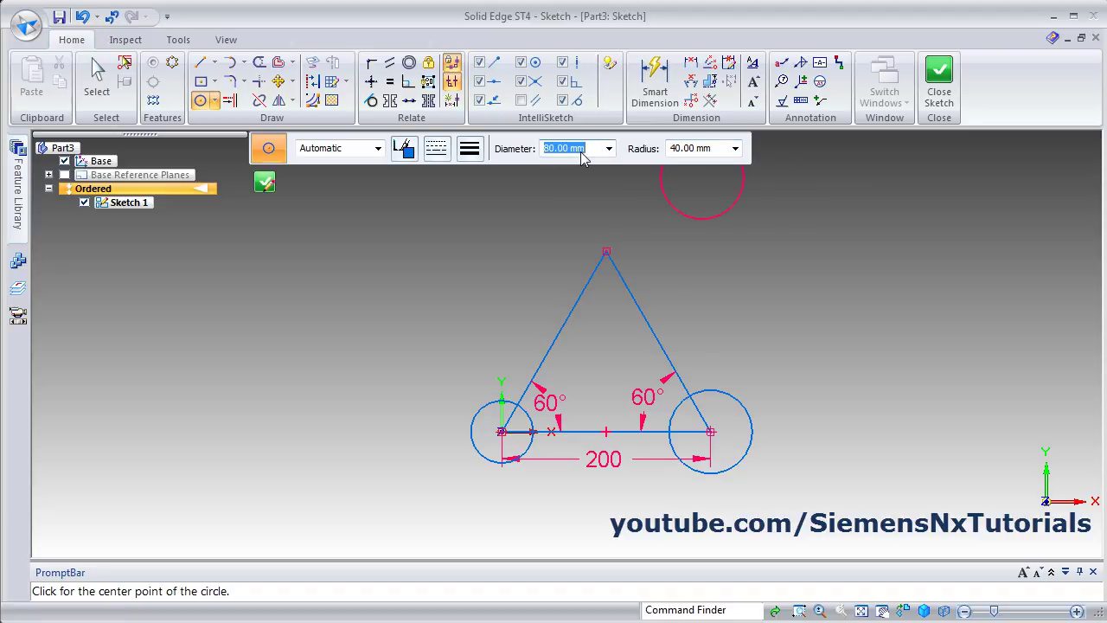
text(100)
key(Tab)
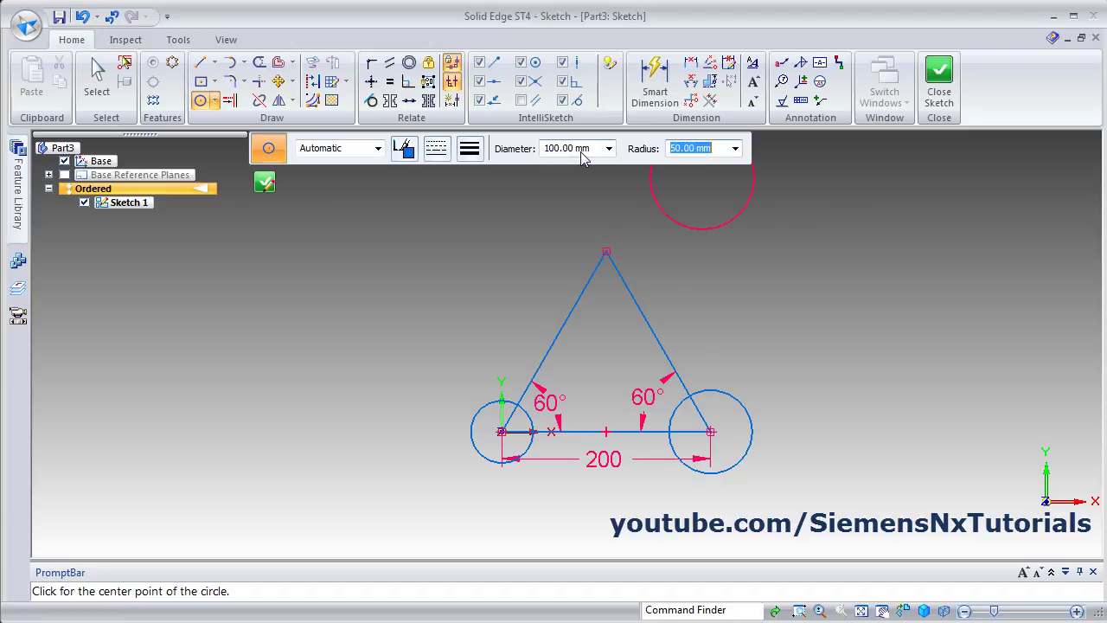
click(608, 252)
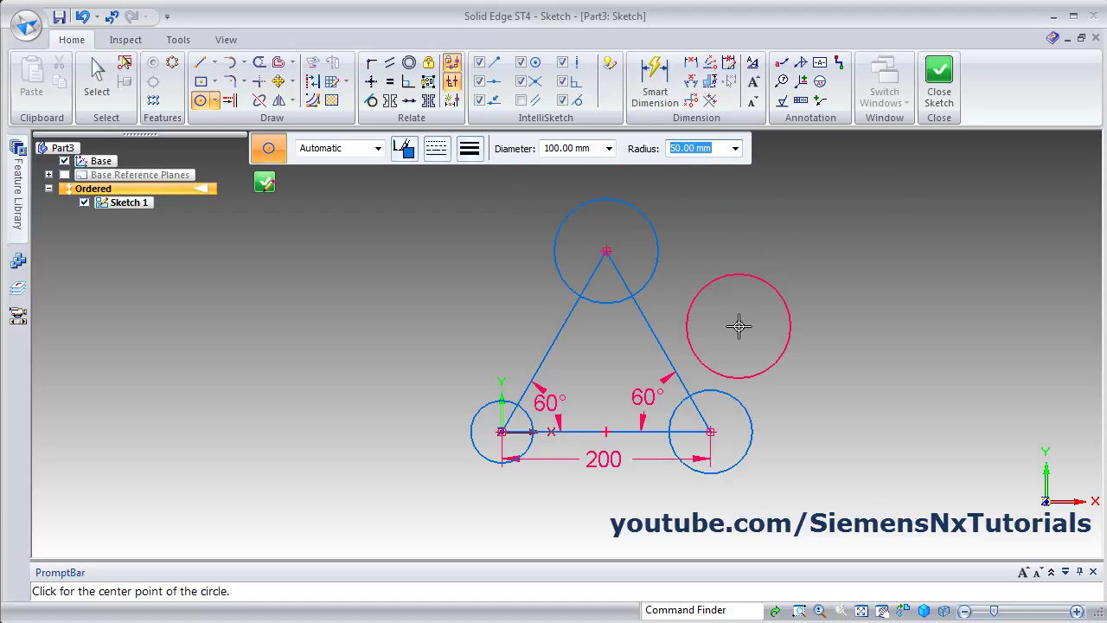
key(Escape)
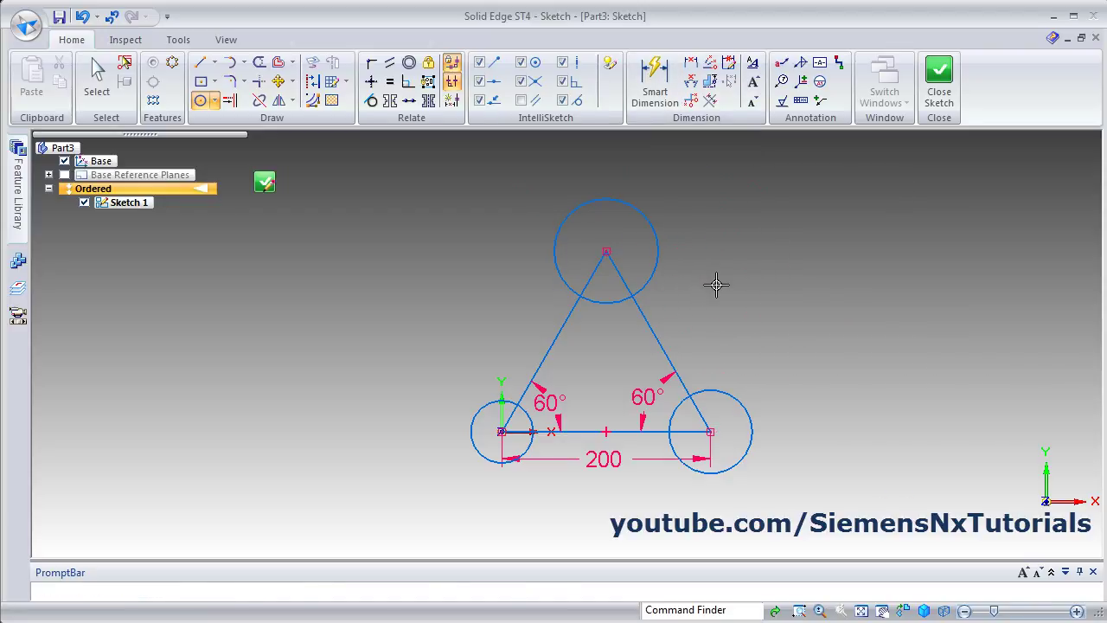
Draw an inscribed circle by three points through the midpoints of the triangle's two sloping sides and its base
scroll(707, 292, up, 3)
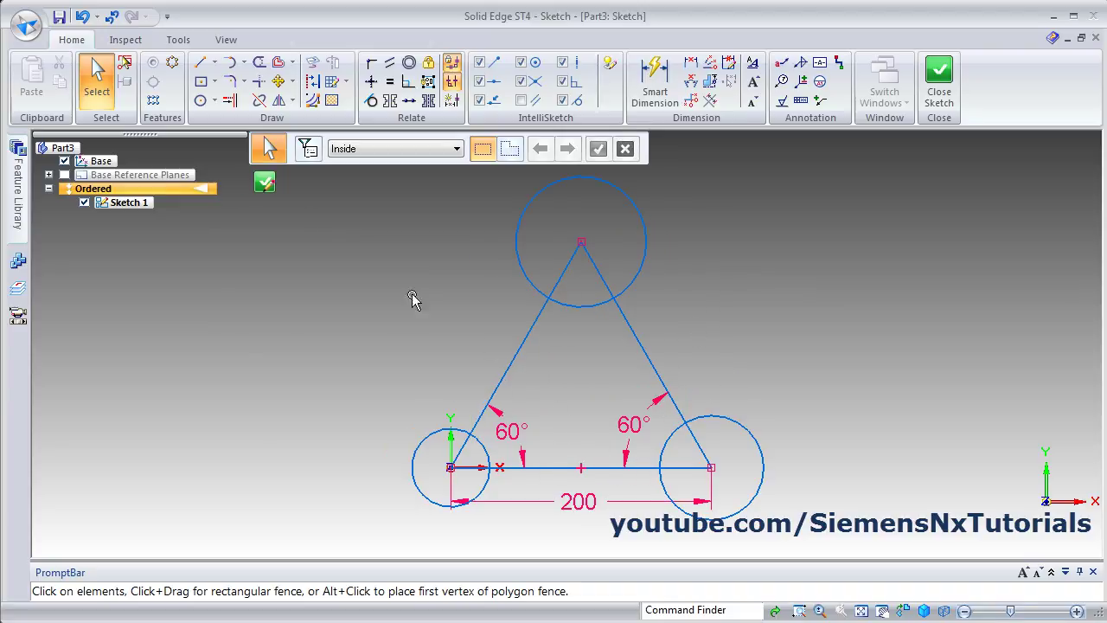
click(215, 100)
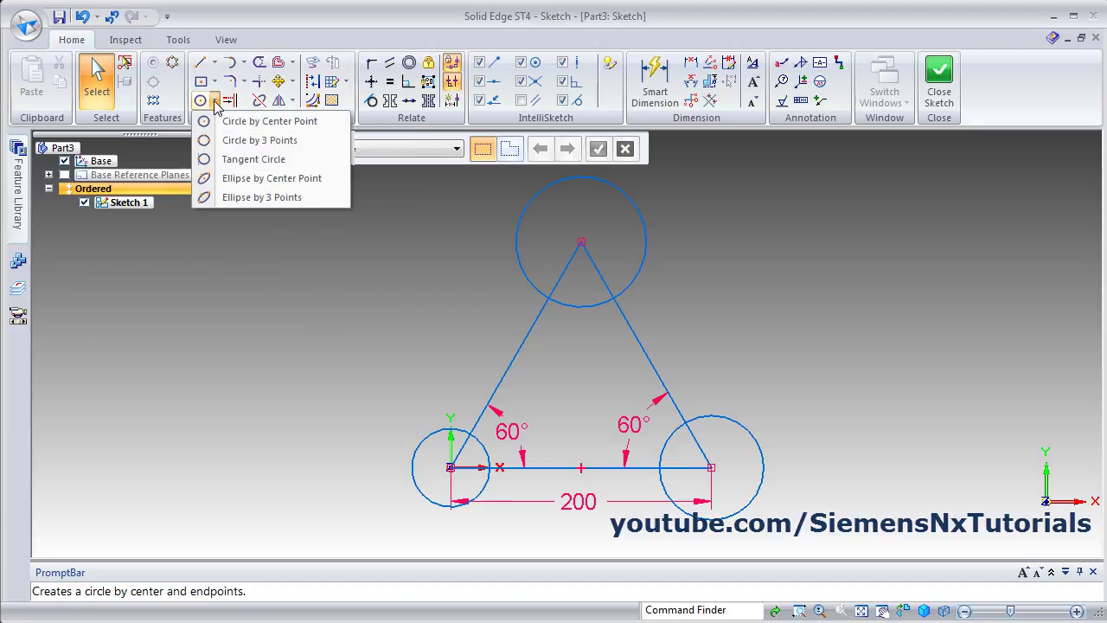
click(265, 143)
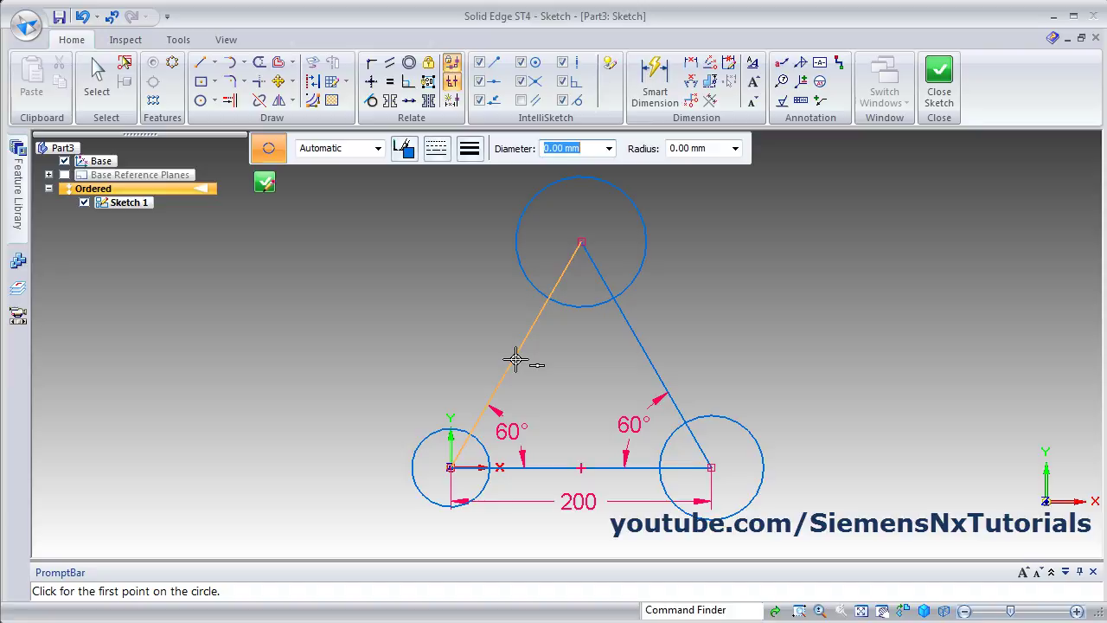
click(514, 359)
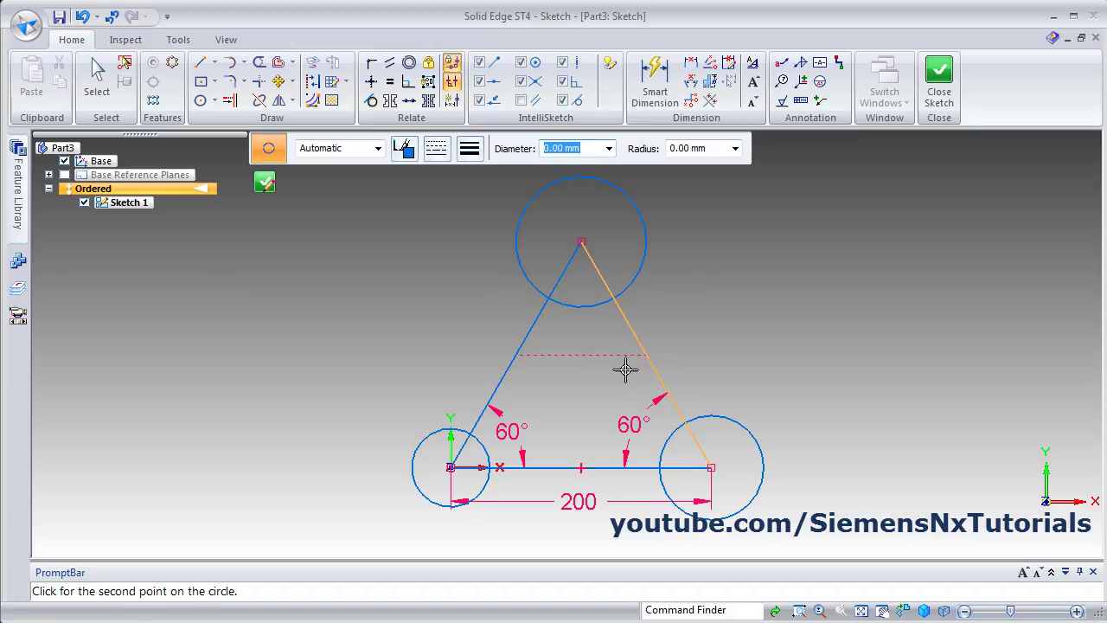
click(646, 355)
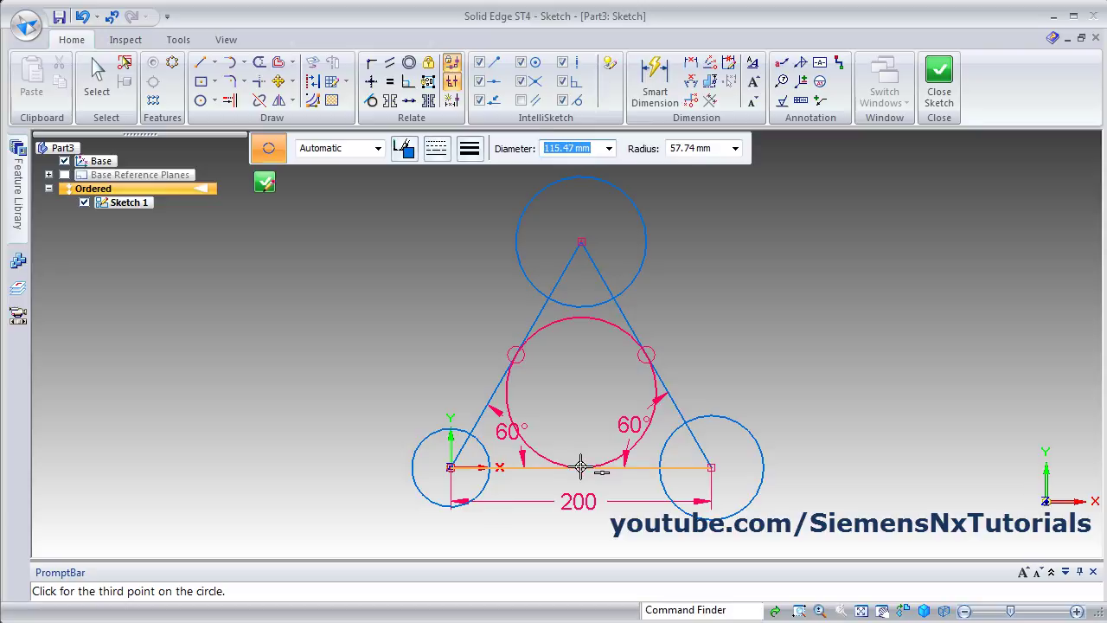
click(579, 467)
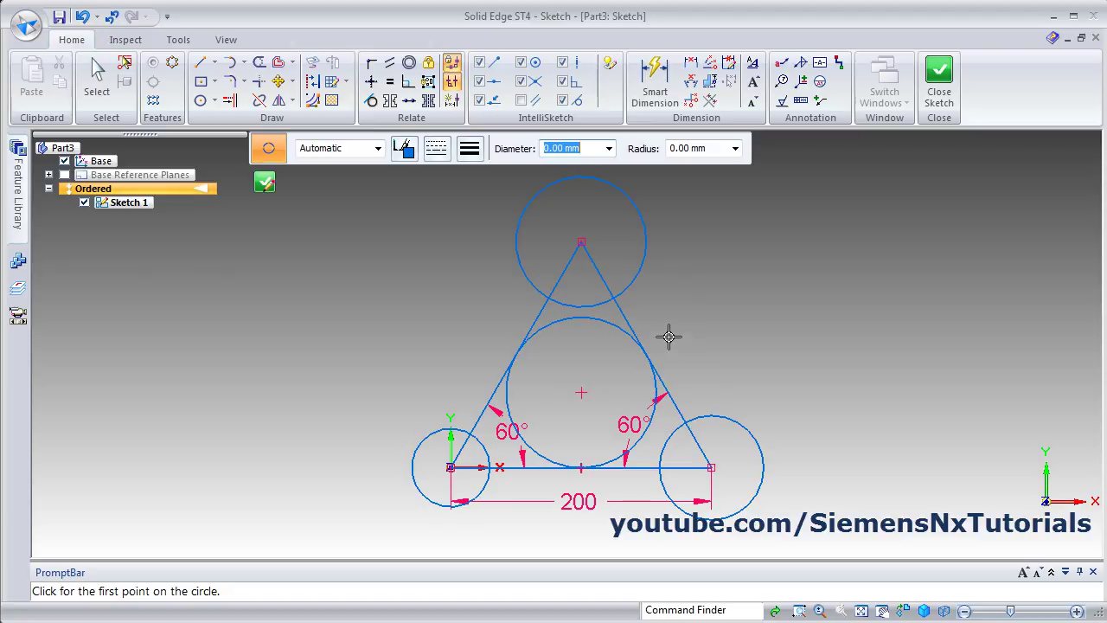
key(Escape)
Delete the triangle, all four circles and their dimensions from the sketch
scroll(667, 337, down, 3)
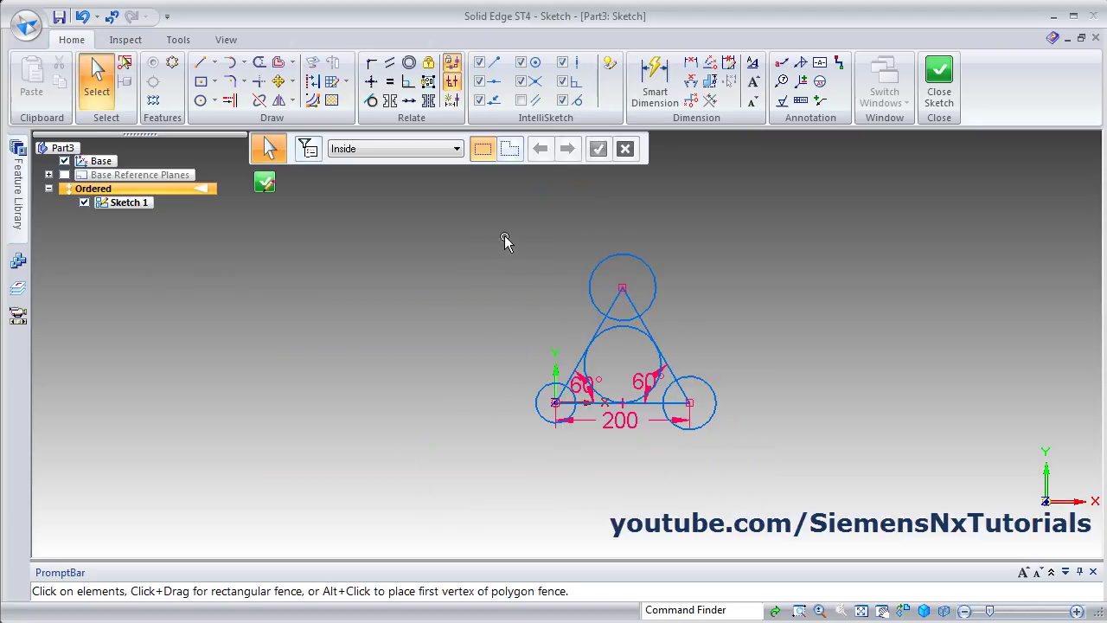
drag(477, 228, 796, 490)
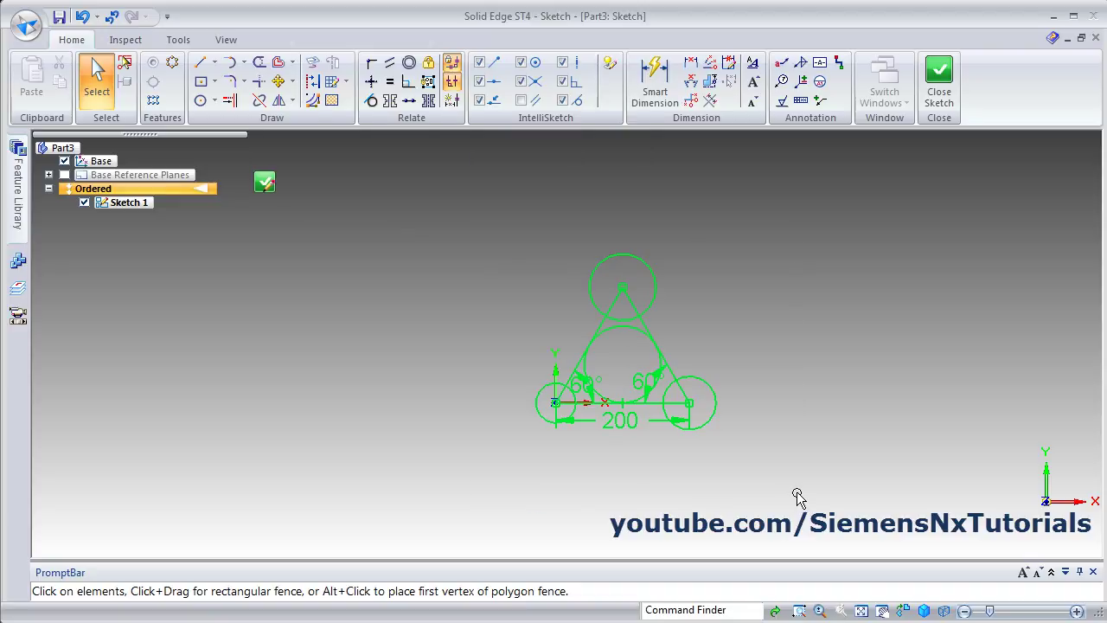
key(Delete)
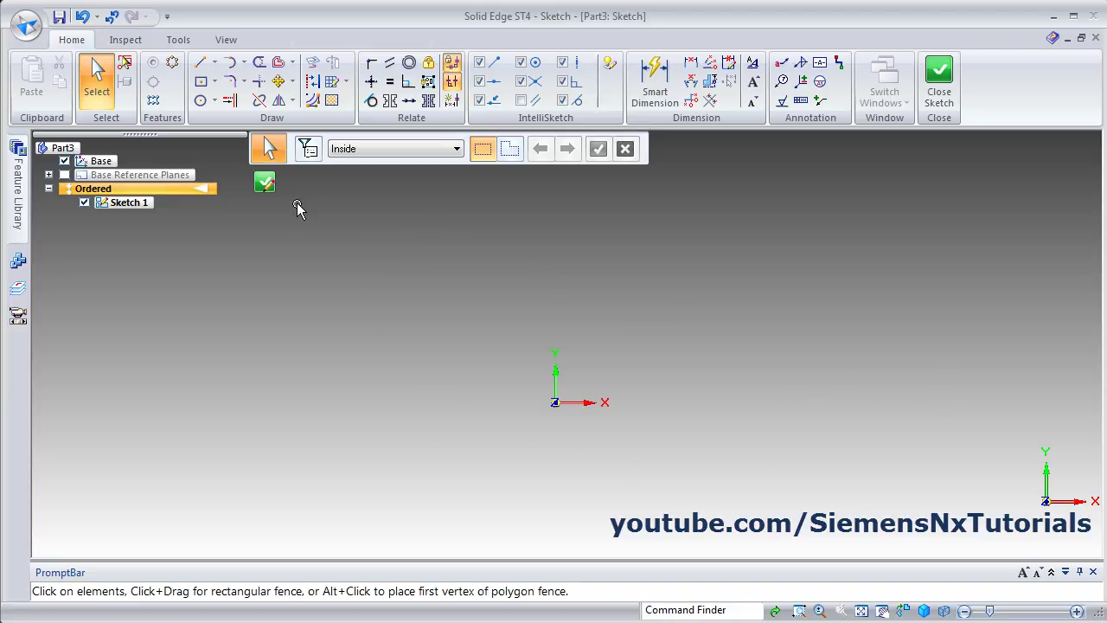
Set the Line tool's style to a dash-dot centreline type, dark blue colour and 0.35 mm width
click(199, 62)
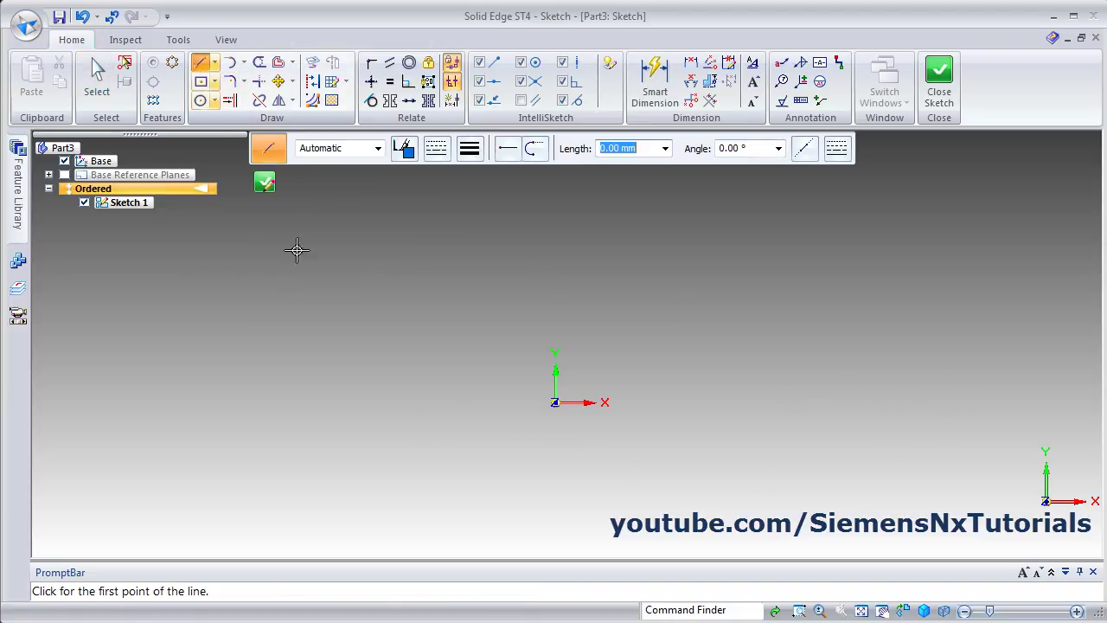
click(437, 151)
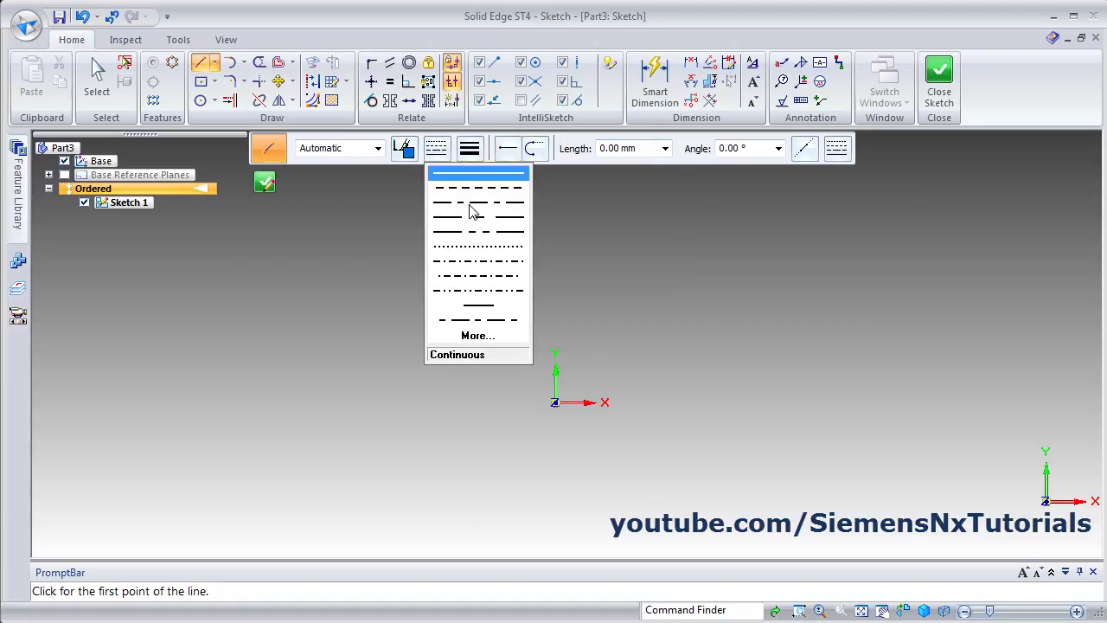
click(501, 205)
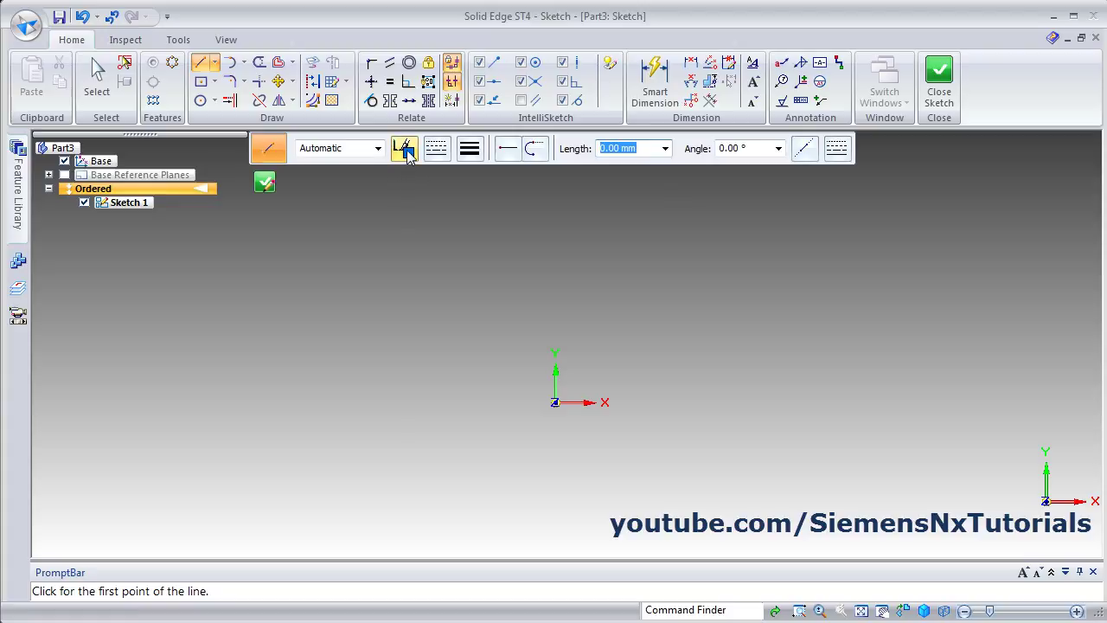
click(404, 149)
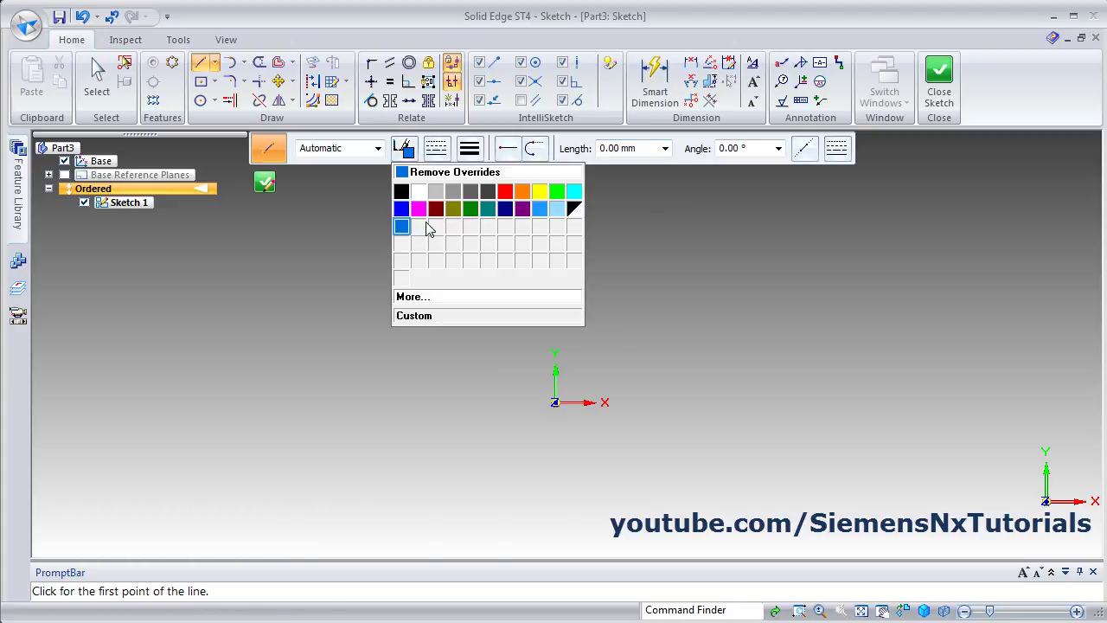
click(506, 208)
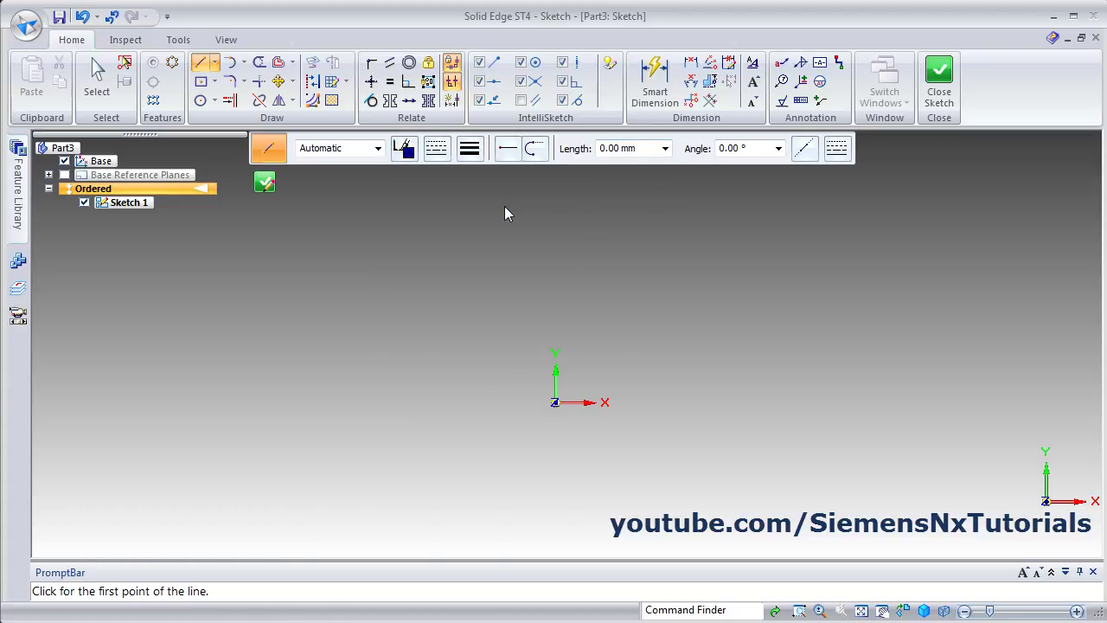
click(469, 149)
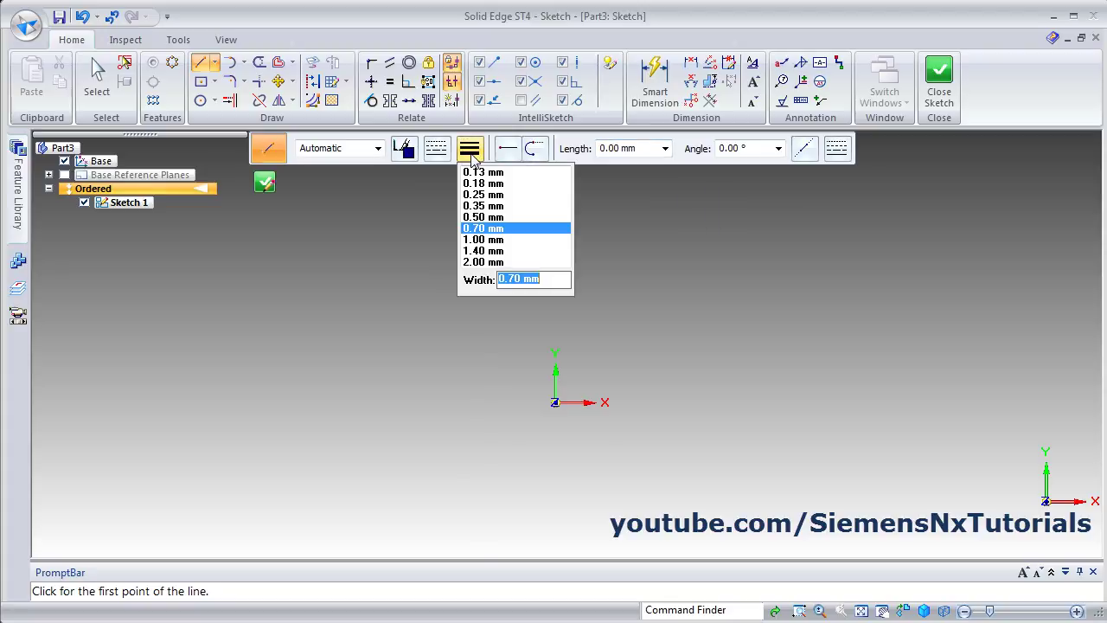
click(485, 207)
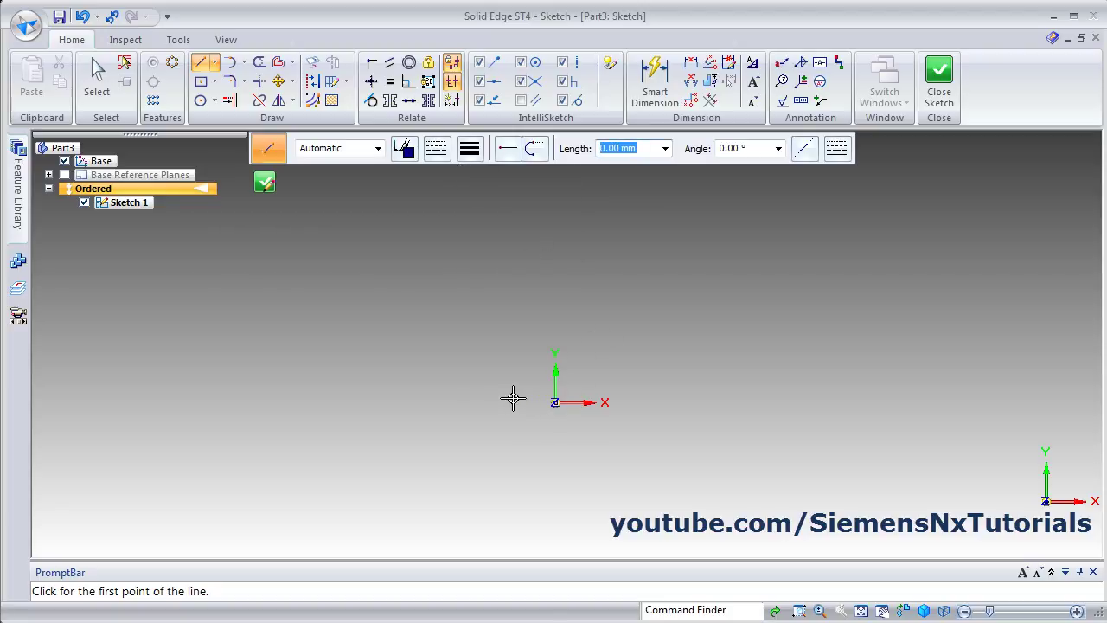
Draw a long horizontal centreline through the origin, extending farther along the positive X side
click(412, 401)
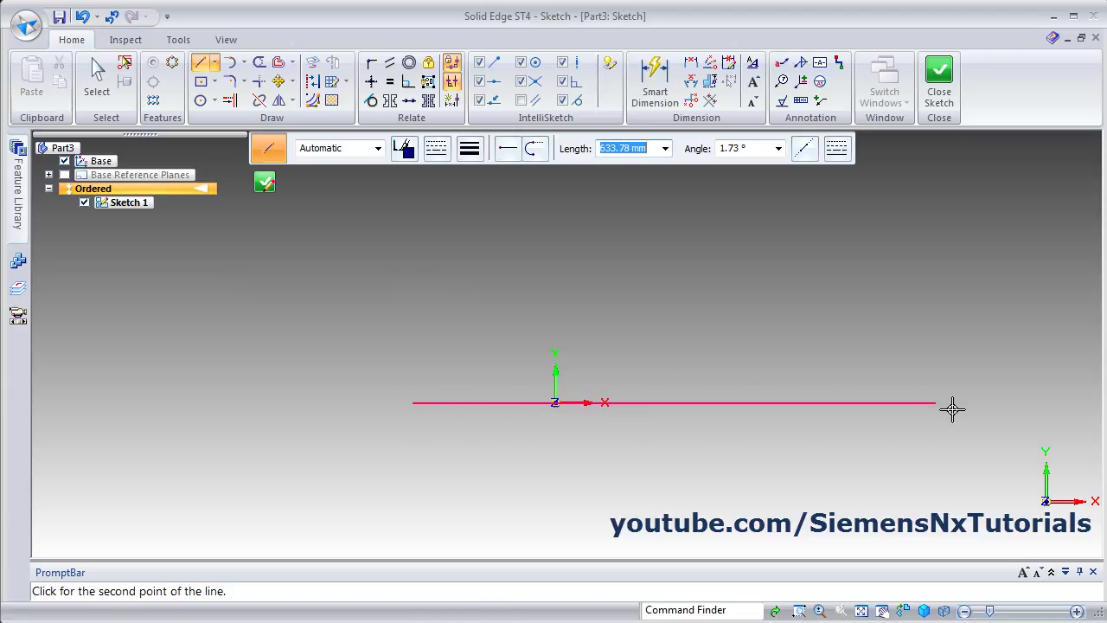
click(1051, 402)
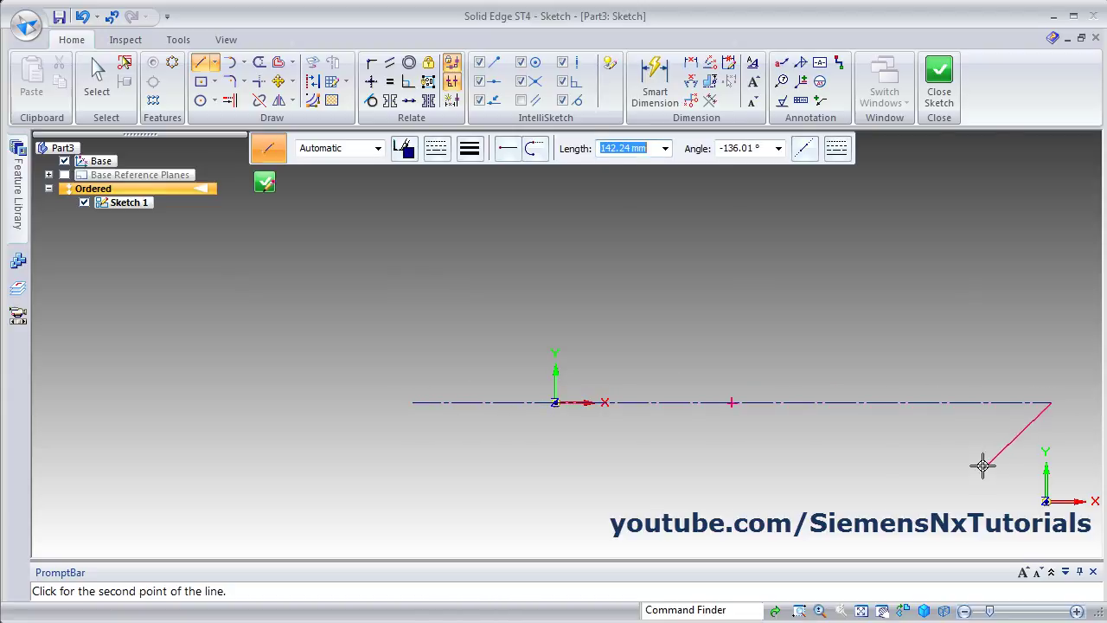
key(Escape)
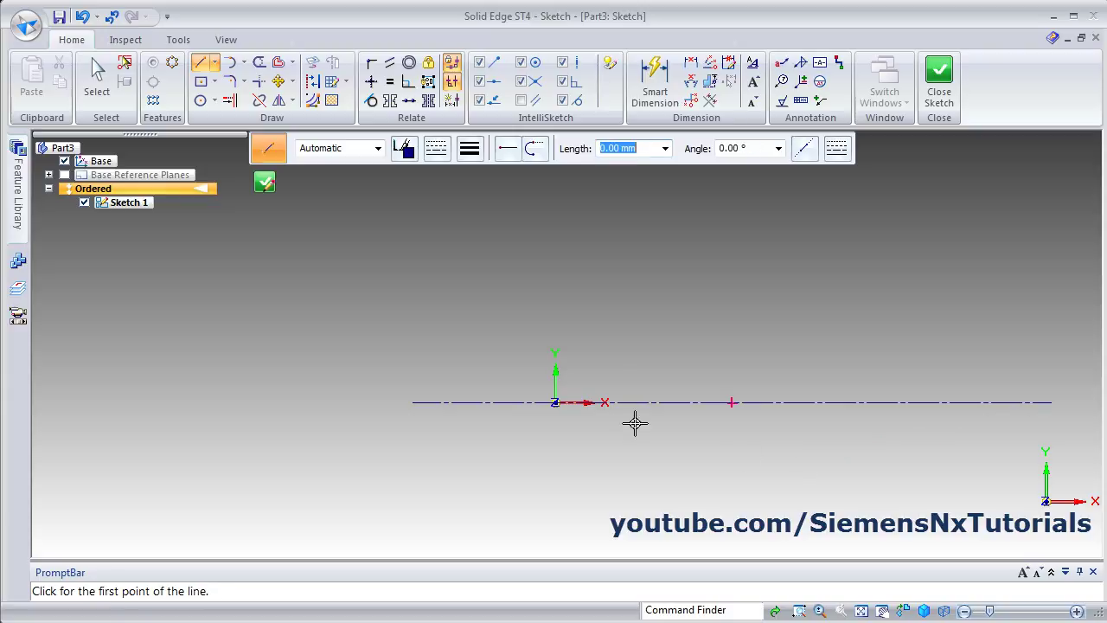
Draw two vertical centrelines of equal height crossing the horizontal one, one near the origin and one farther along positive X
click(556, 226)
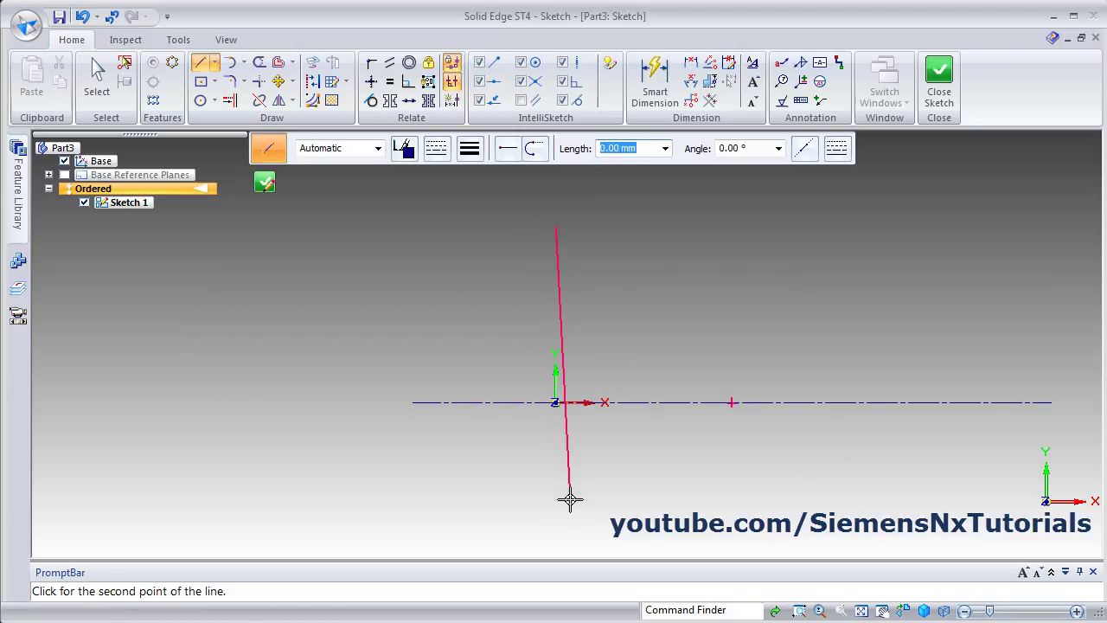
click(556, 537)
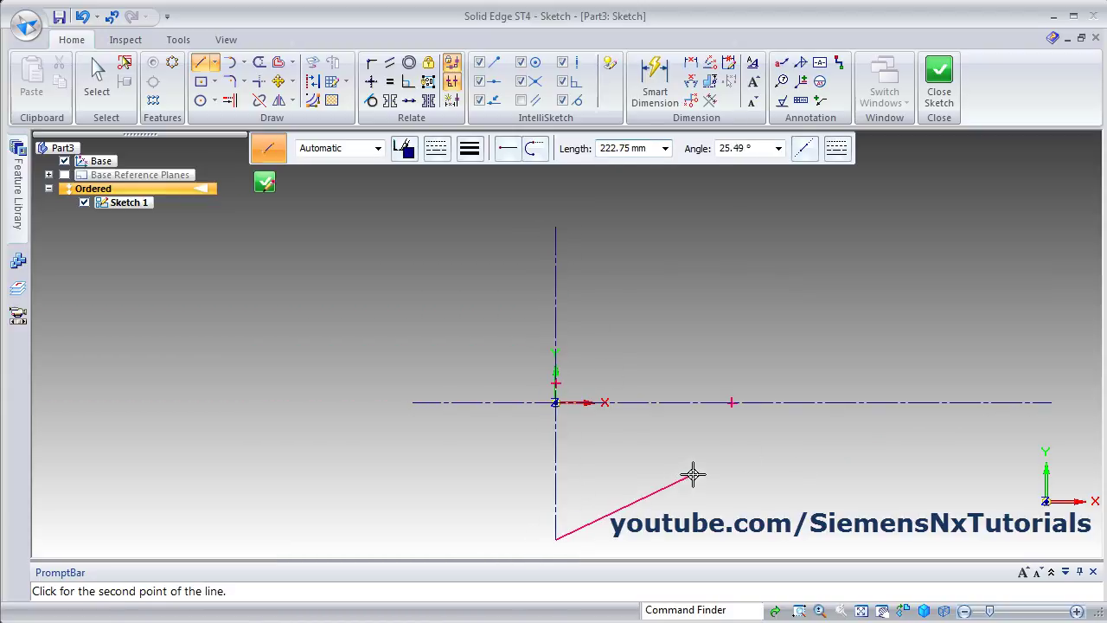
key(Escape)
click(884, 225)
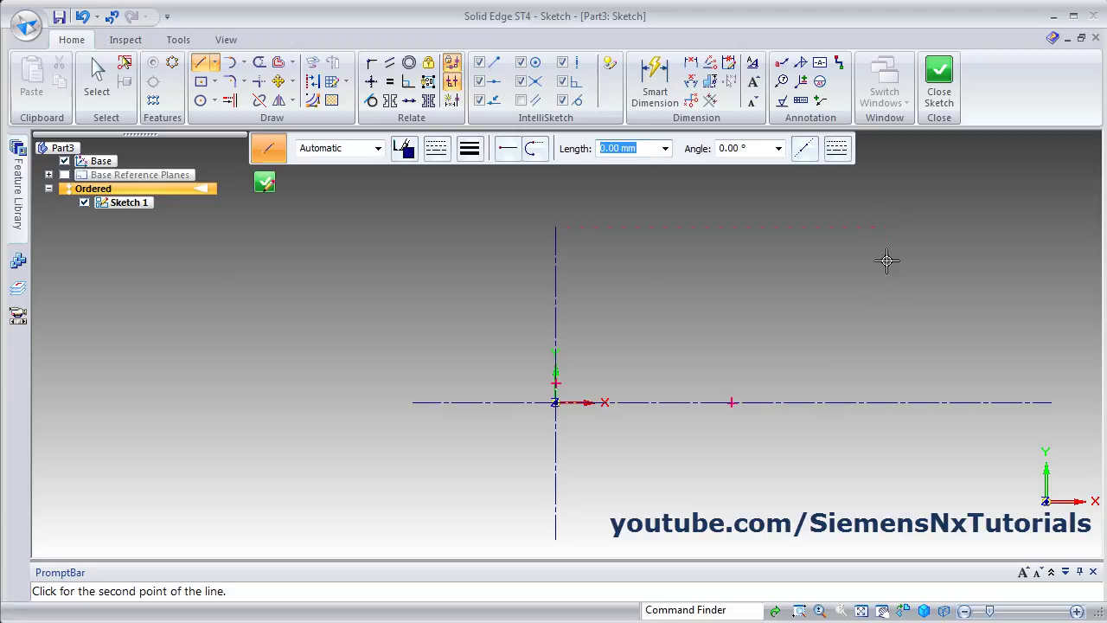
click(884, 537)
key(Escape)
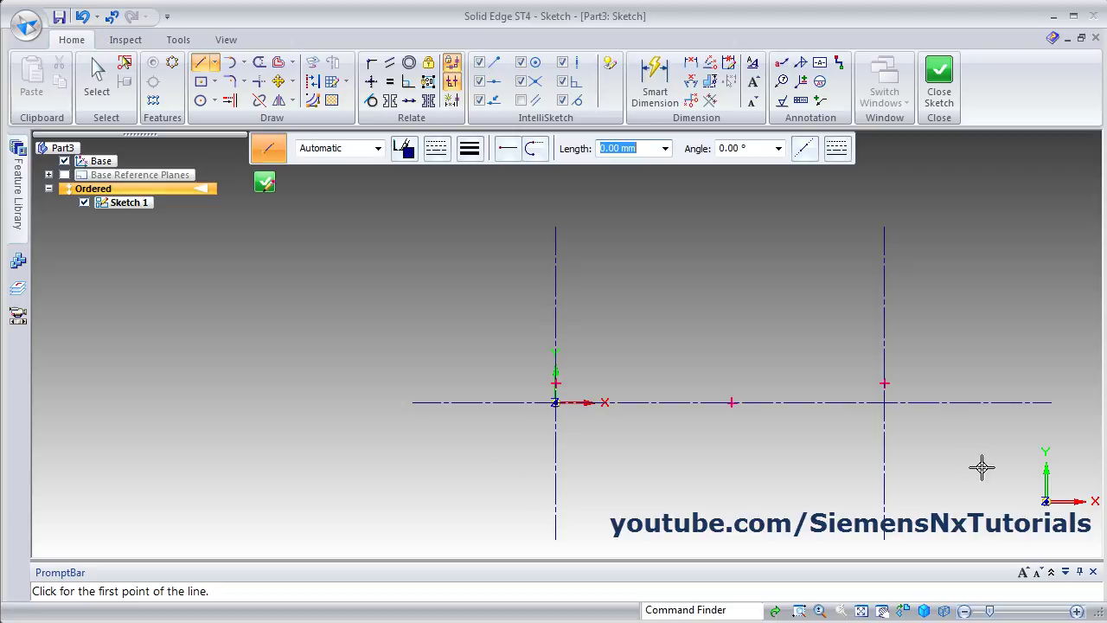
Dimension the distance between the two vertical centrelines and set it to 500 mm
click(655, 87)
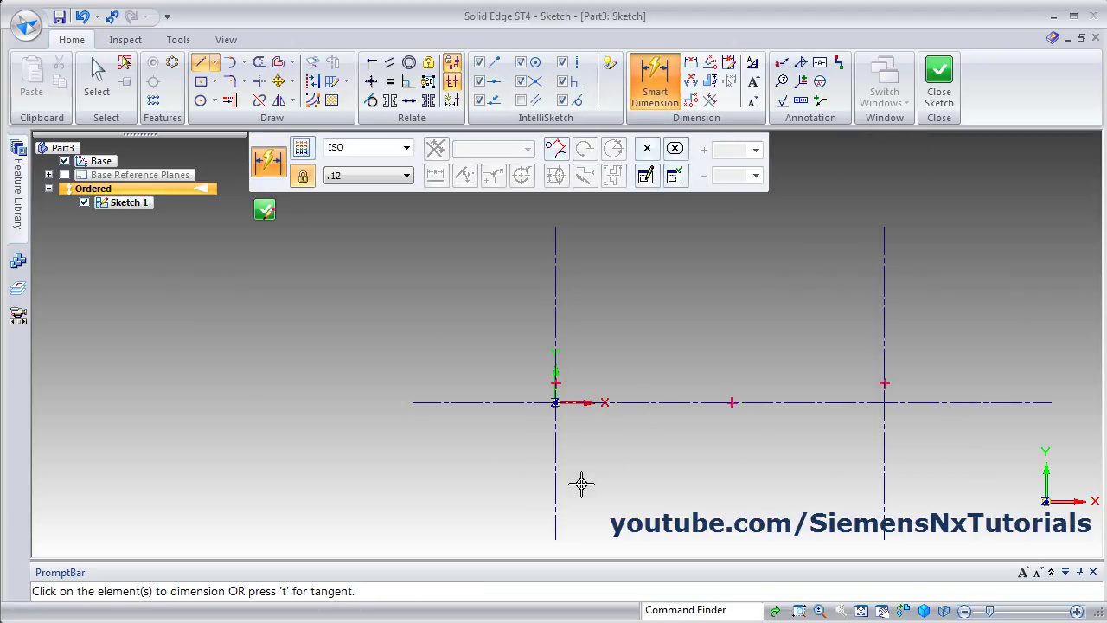
click(556, 486)
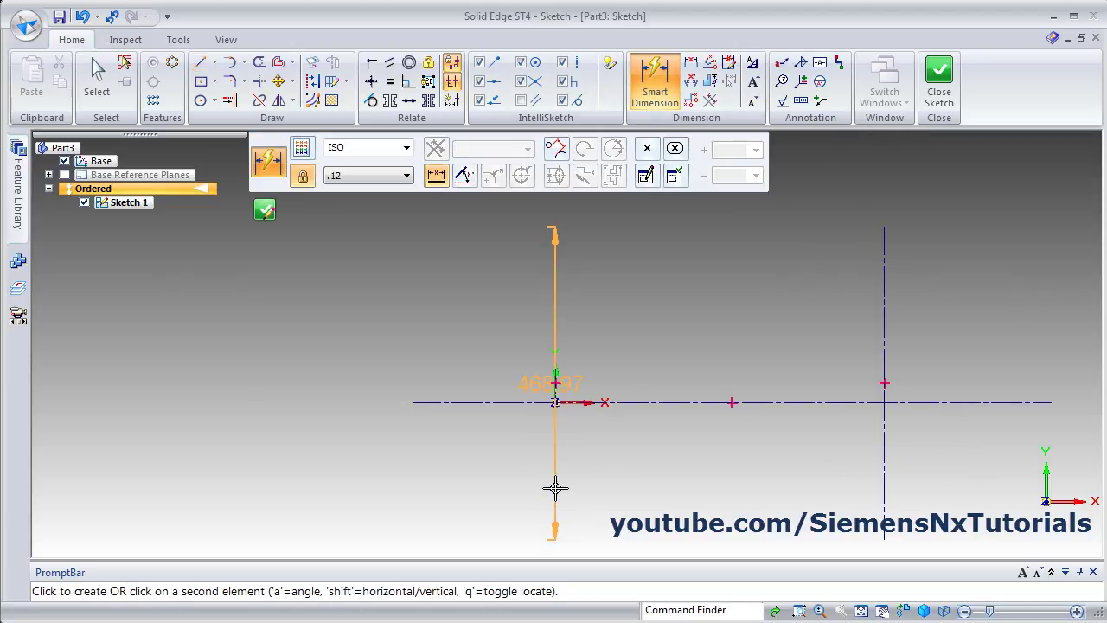
click(883, 475)
click(716, 503)
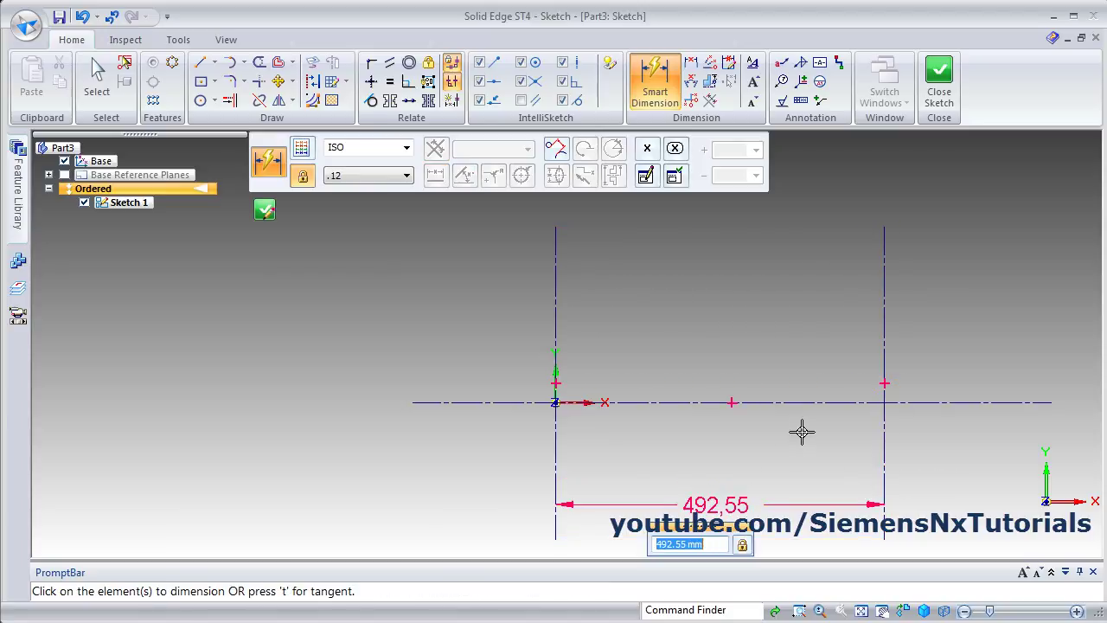
text(5)
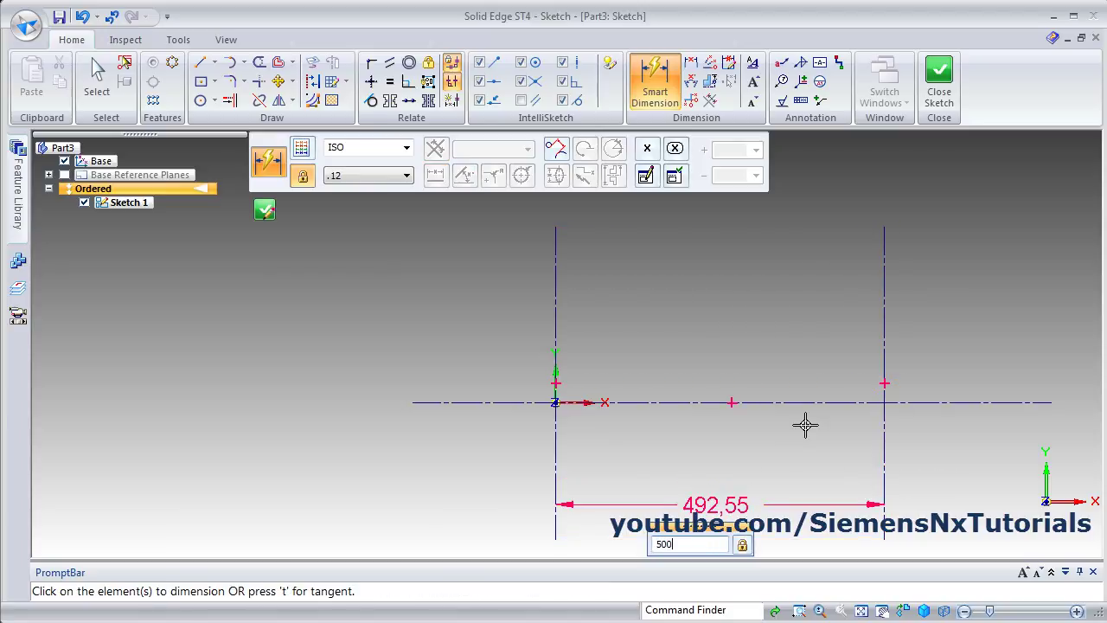
text(00)
key(Return)
Add a Connect relation aligning the vertical centreline near the origin with the base Y axis
scroll(601, 403, up, 3)
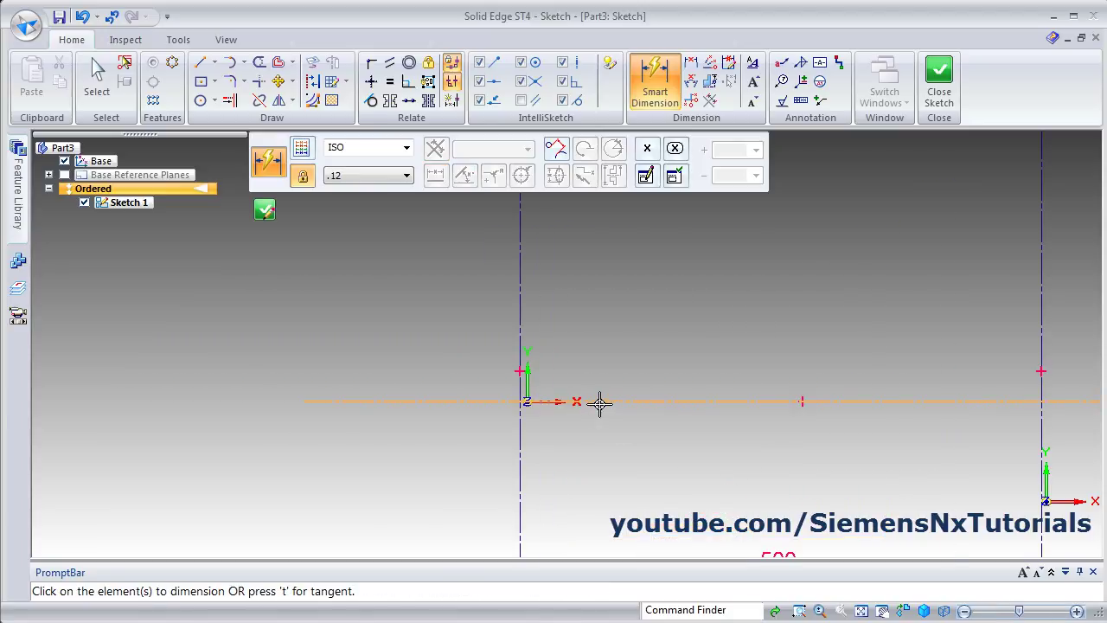
scroll(582, 371, down, 2)
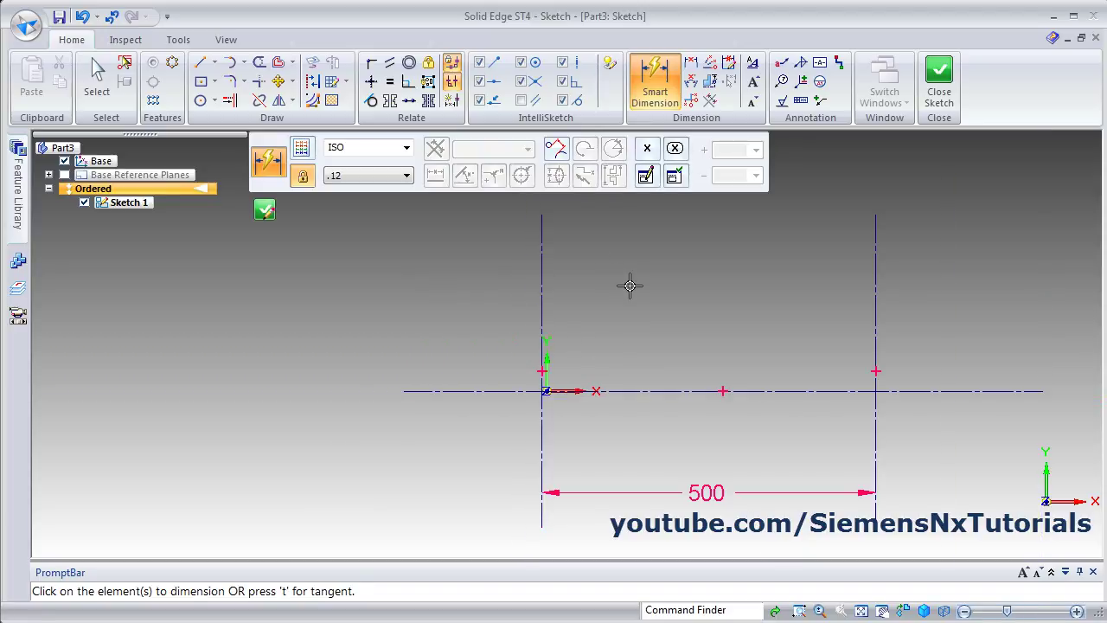
click(370, 69)
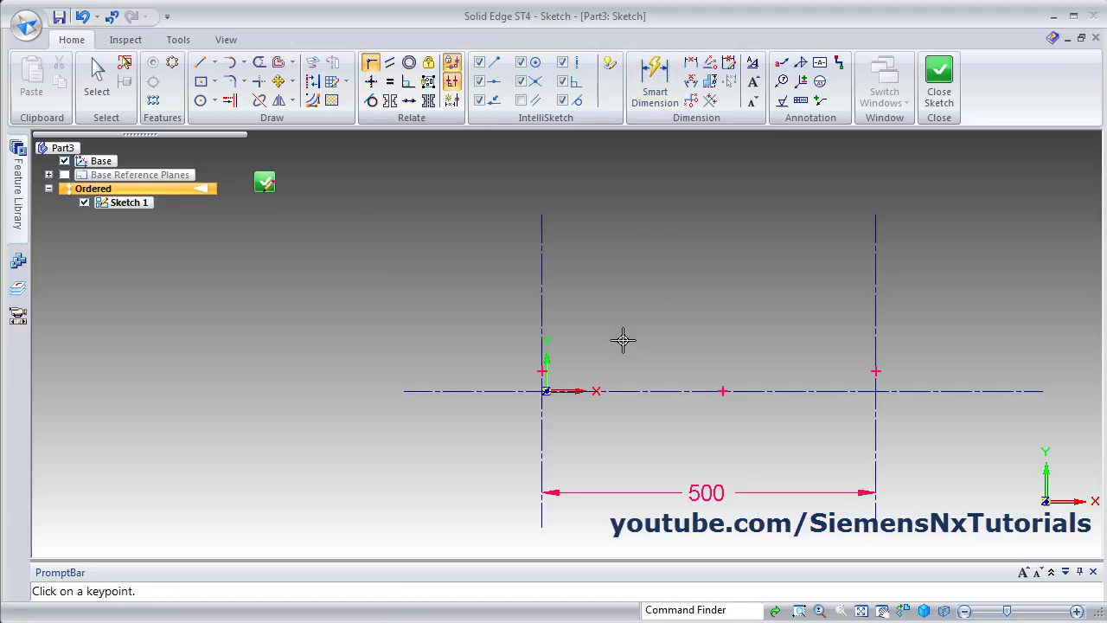
click(547, 366)
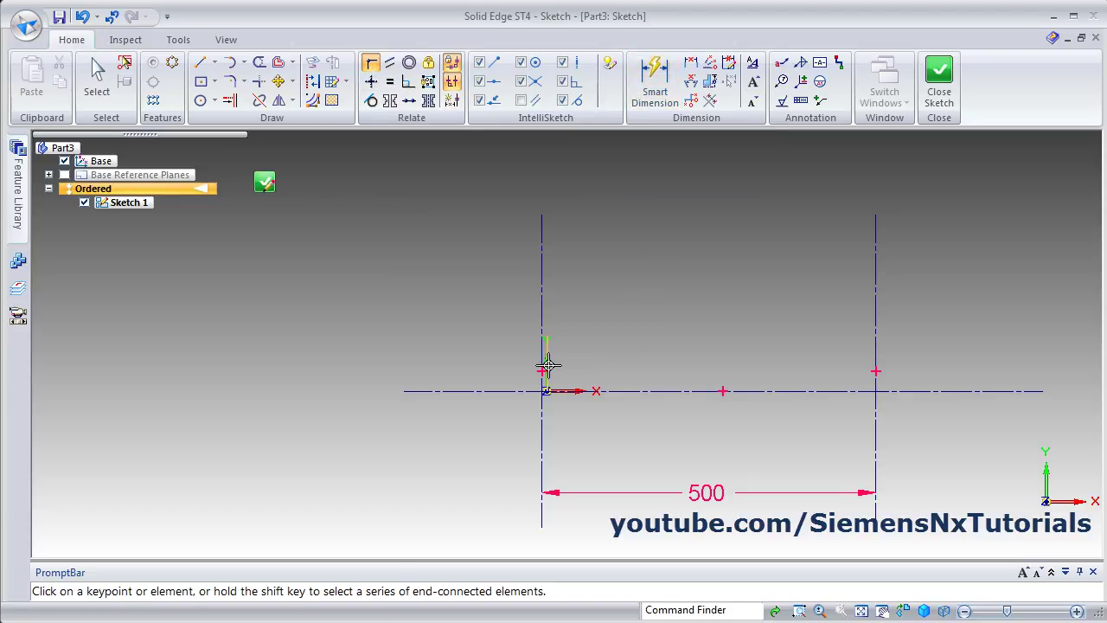
click(541, 305)
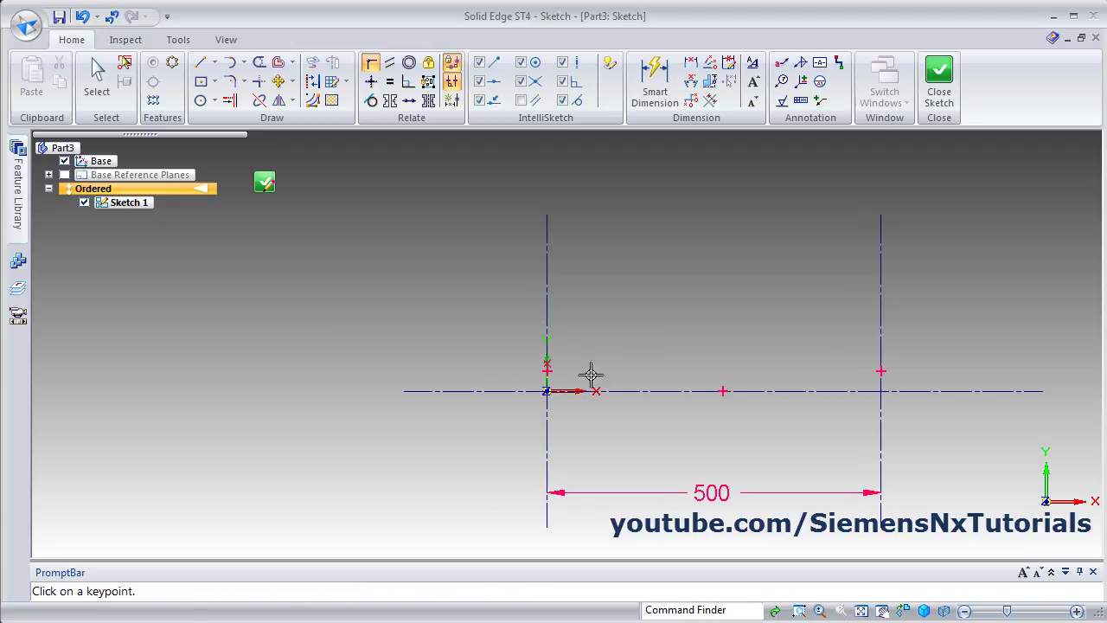
Draw a circle of about 242 mm diameter at the origin and one of about 176 mm at the other centreline intersection
scroll(920, 498, up, 1)
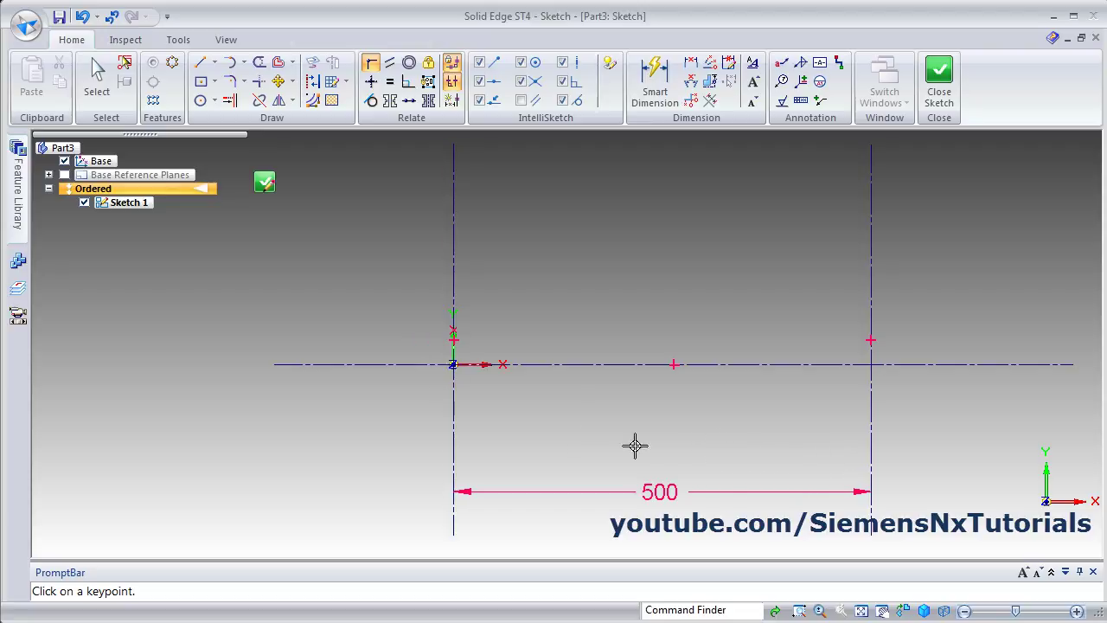
click(204, 102)
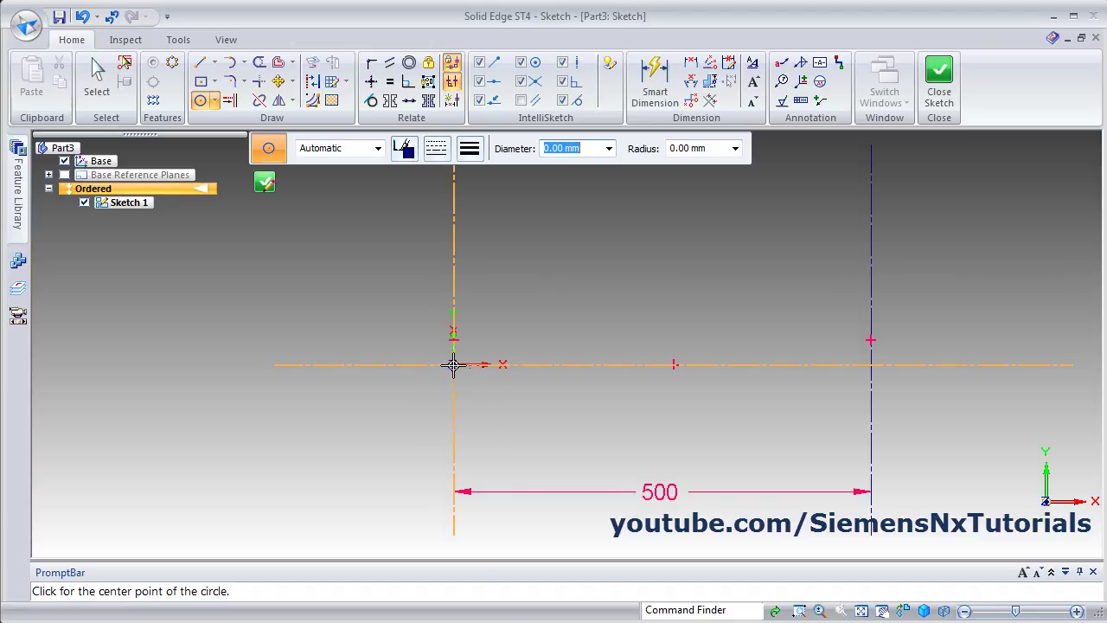
click(452, 365)
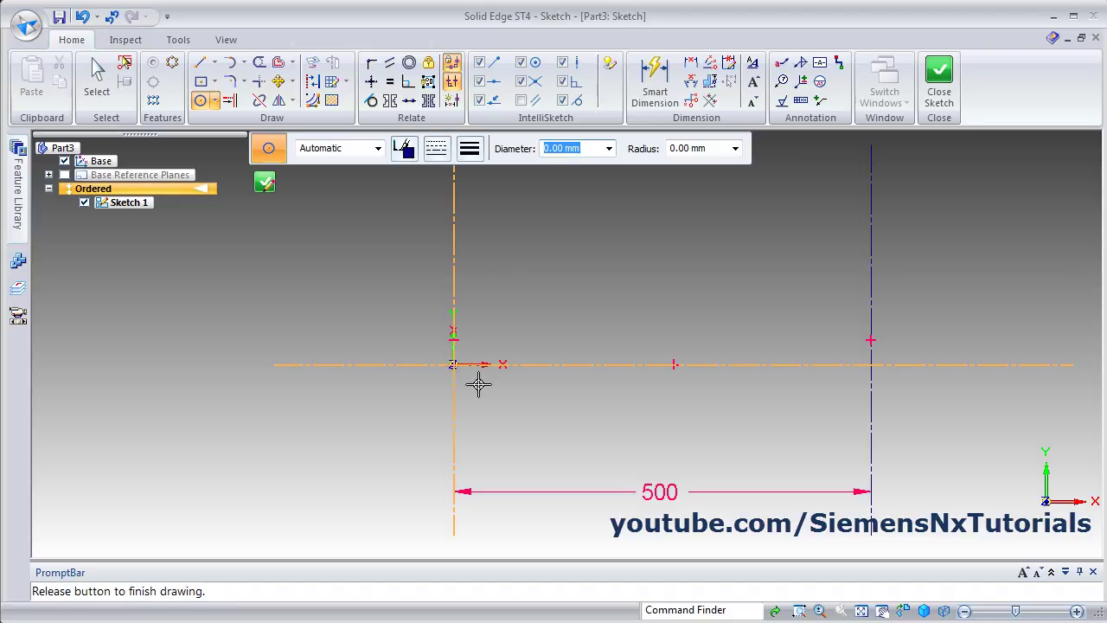
click(533, 426)
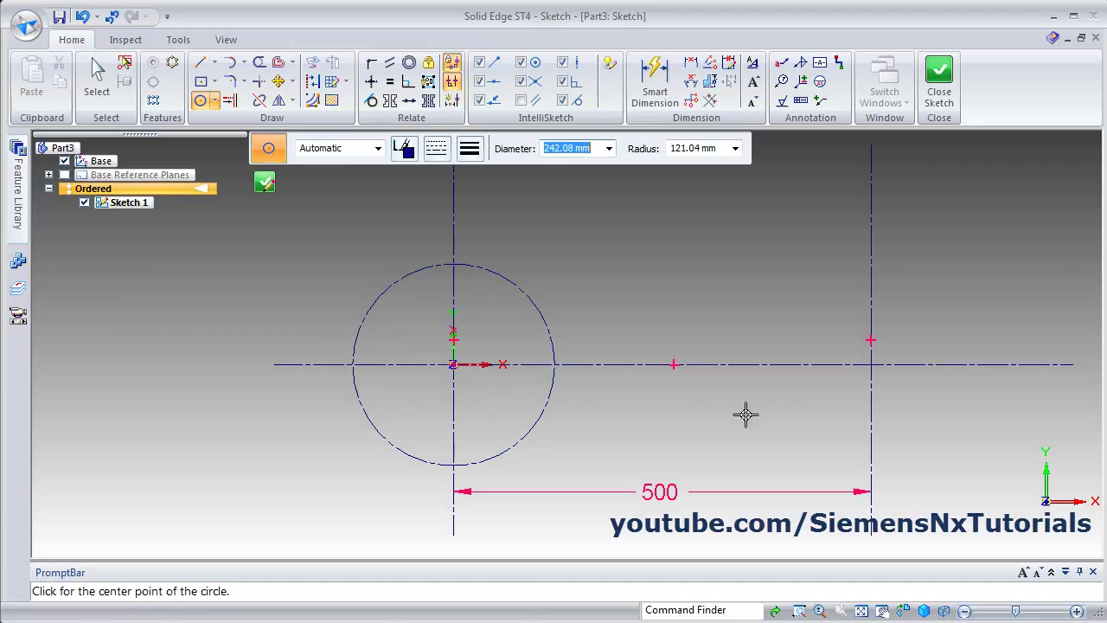
click(870, 365)
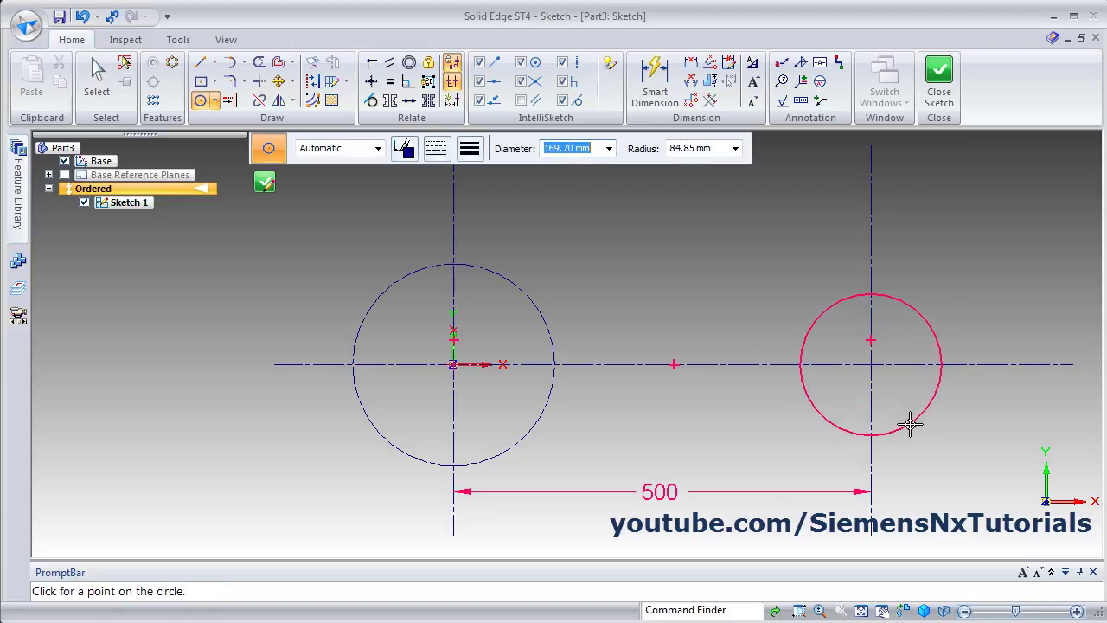
click(911, 426)
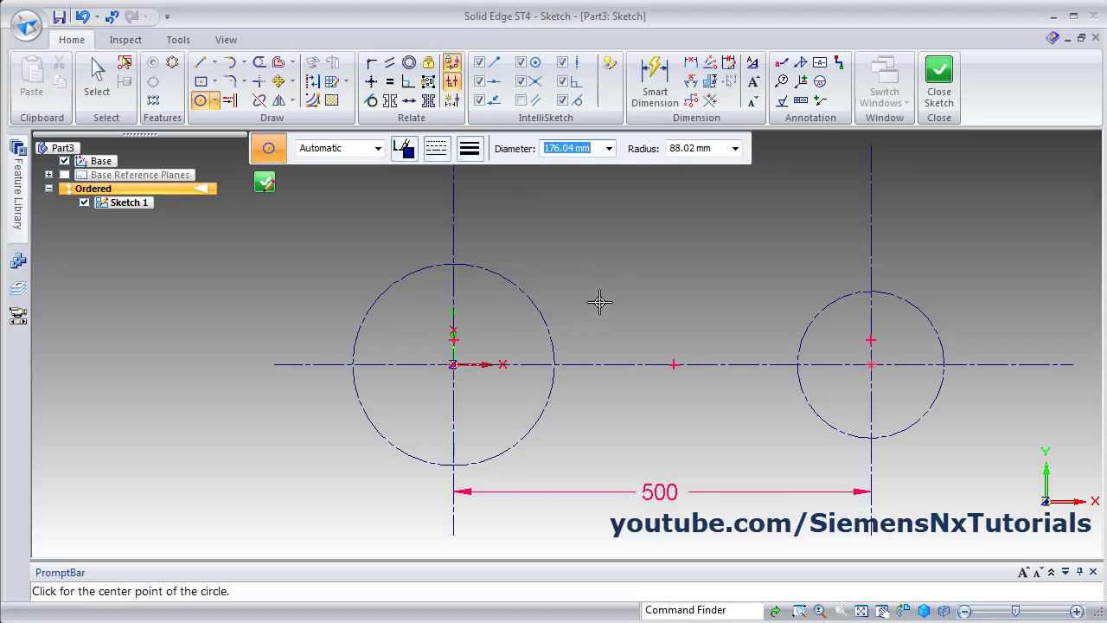
key(Escape)
Change the line type of both circles to Continuous
click(527, 298)
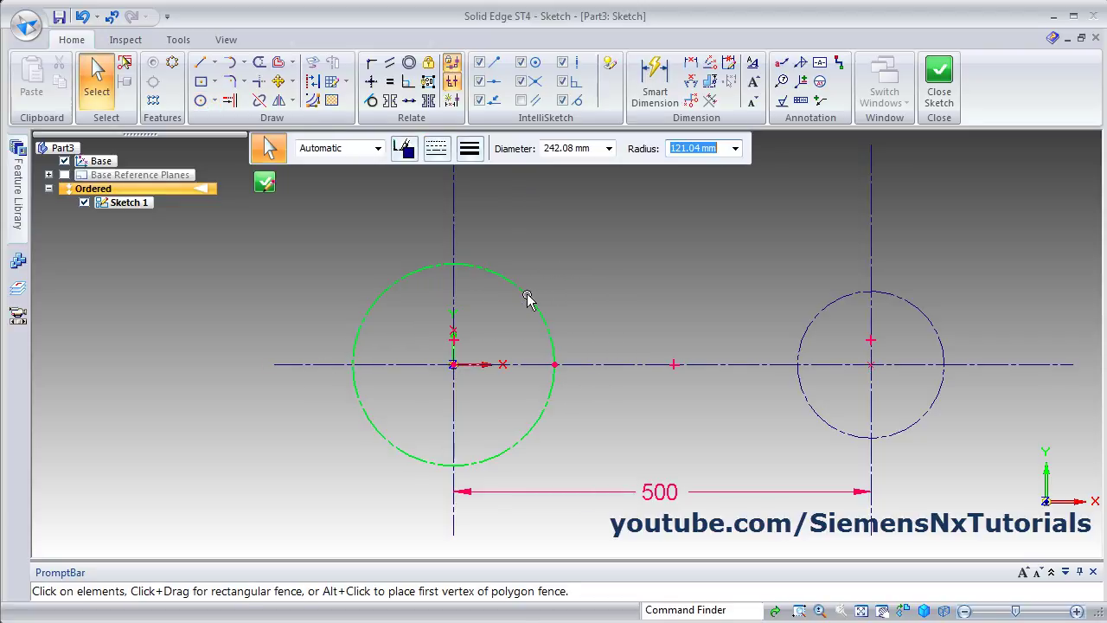
click(843, 299)
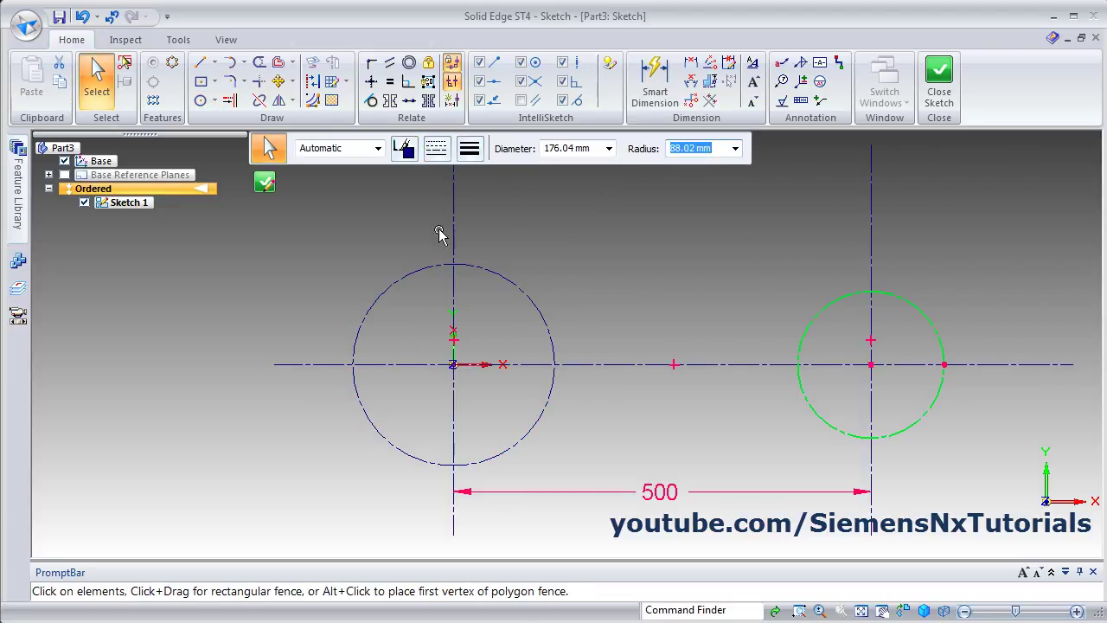
ctrl+click(518, 292)
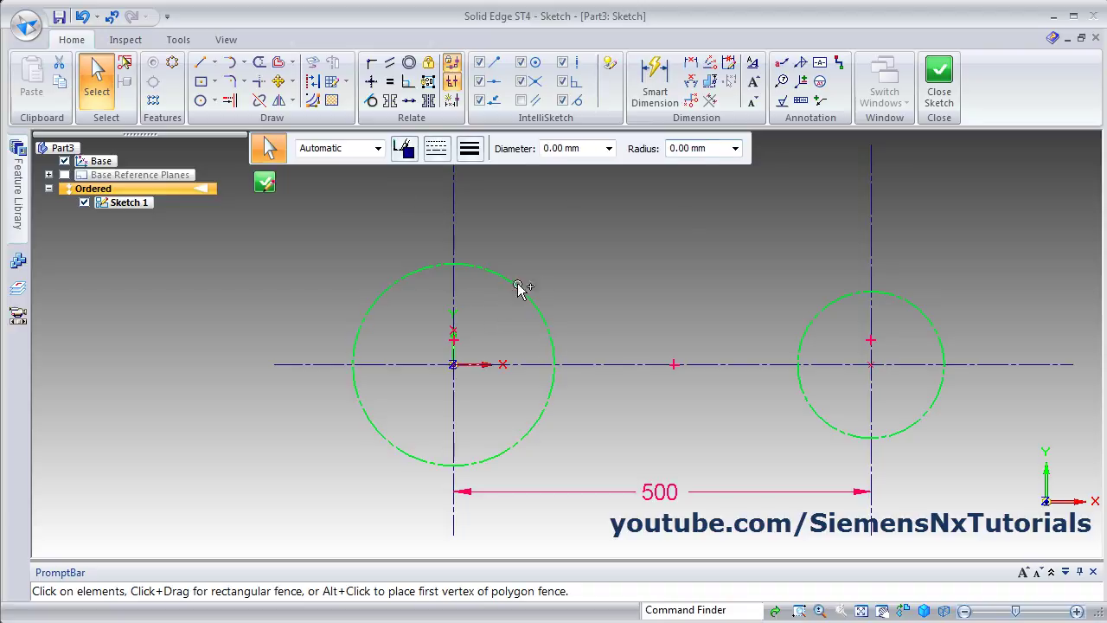
click(439, 152)
click(466, 177)
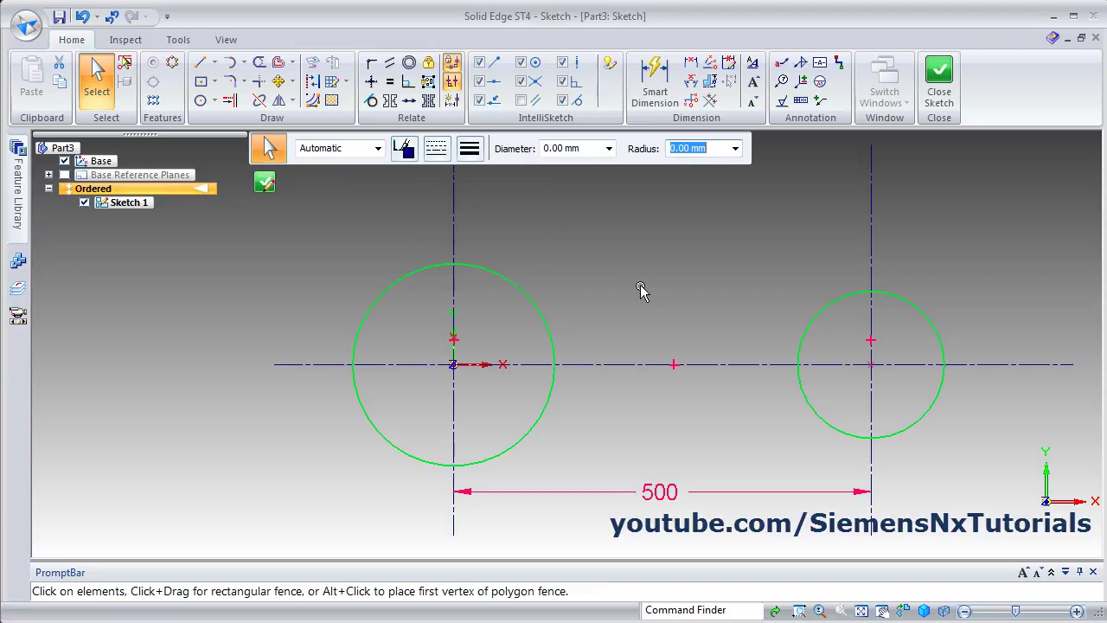
click(641, 297)
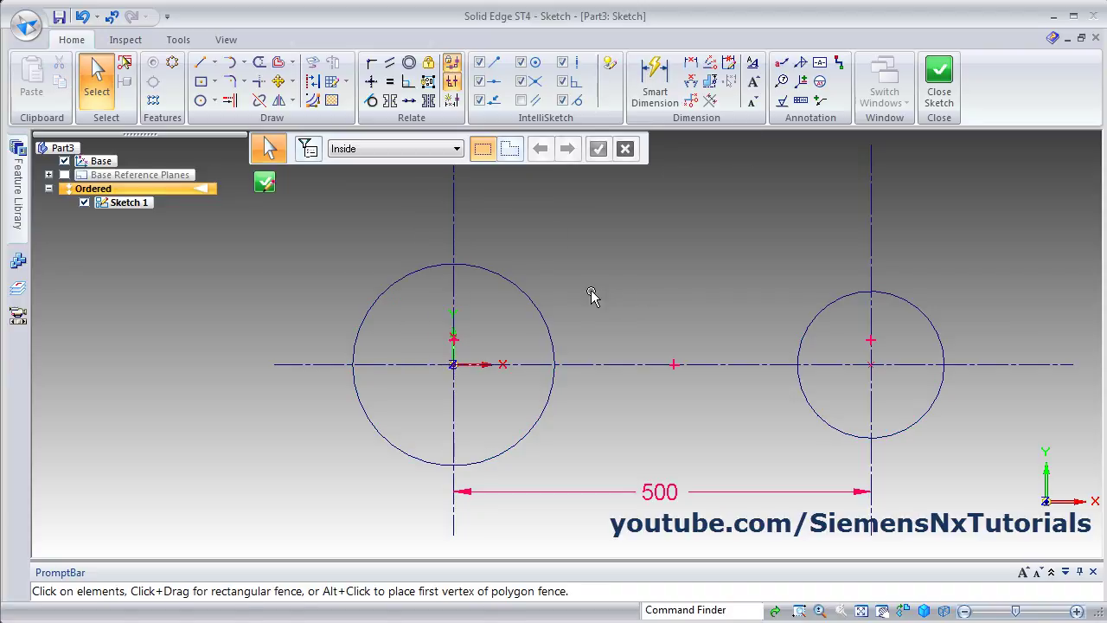
Increase the line width of both circles
click(539, 313)
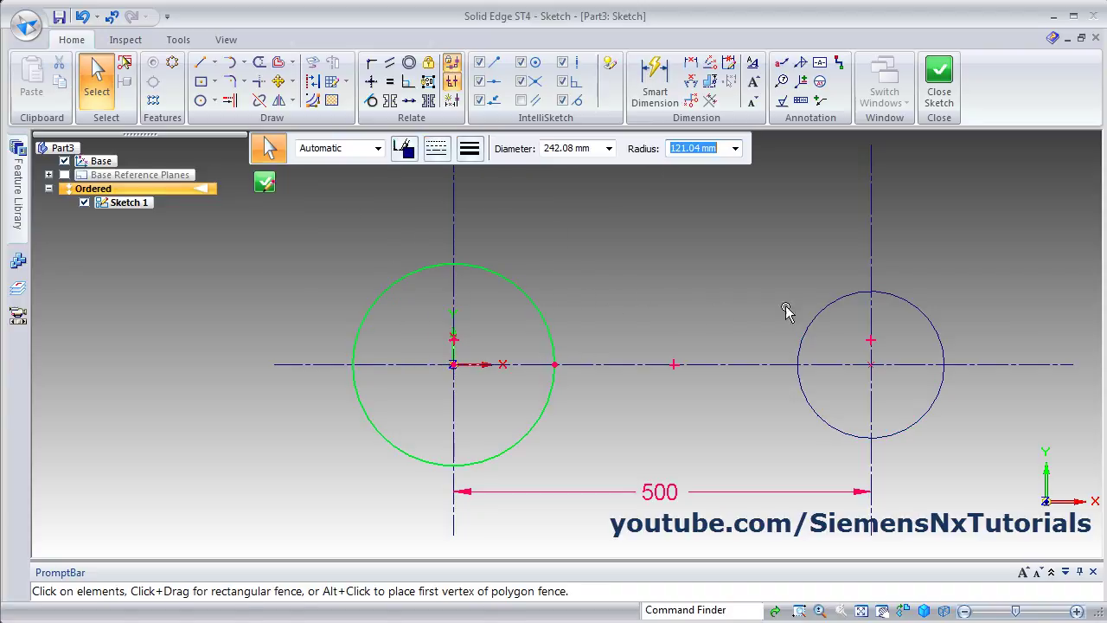
ctrl+click(817, 316)
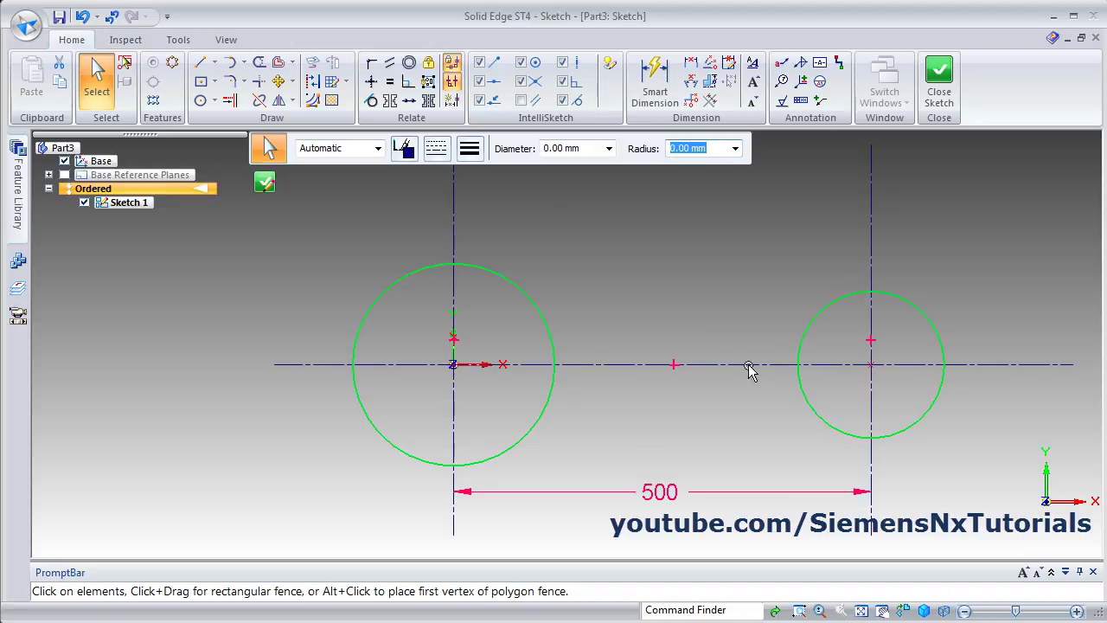
click(469, 149)
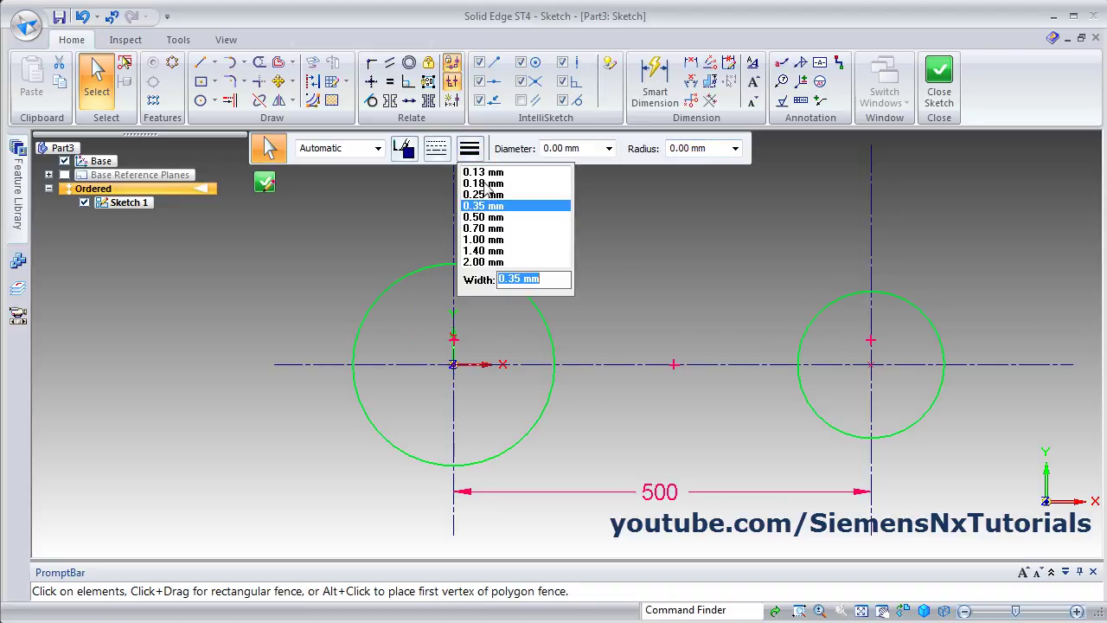
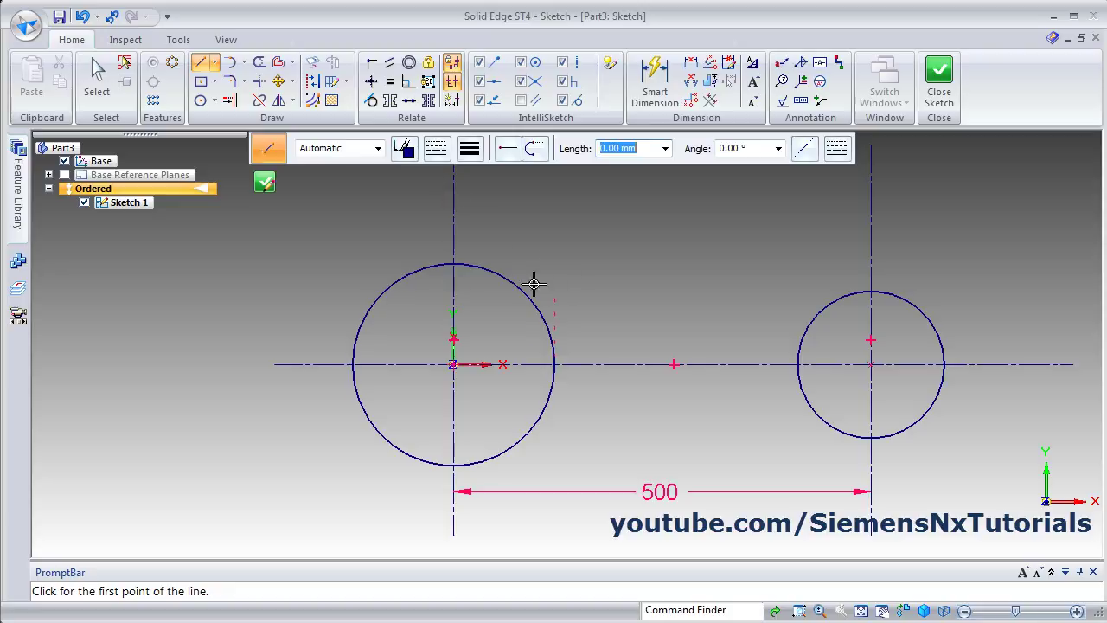
Draw a line about 499 mm long tangent to both circles along their upper sides
click(470, 264)
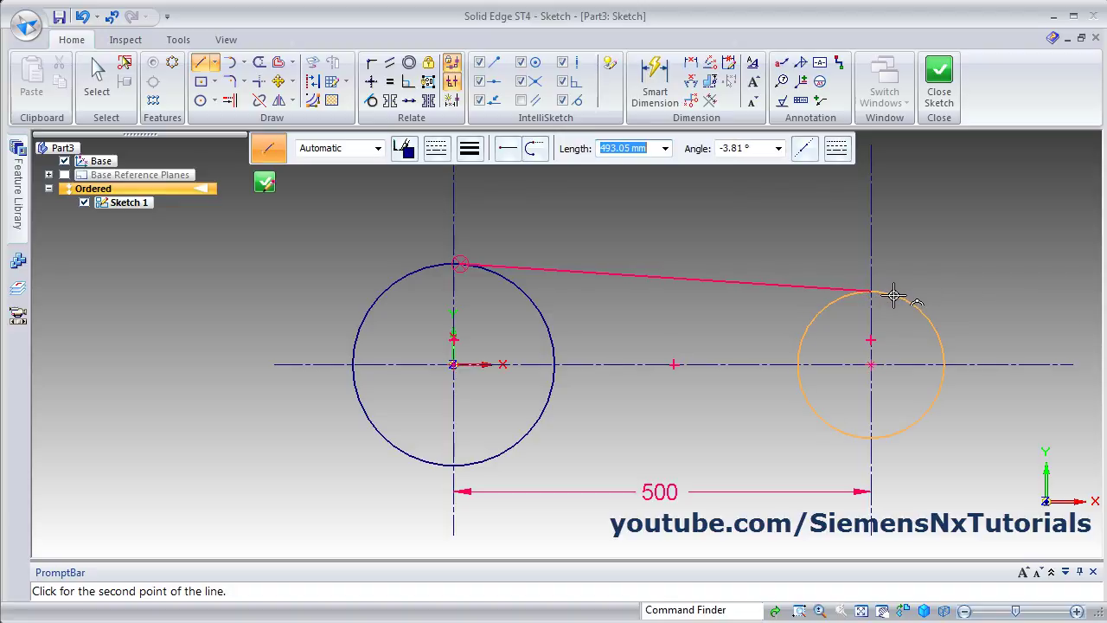
scroll(894, 297, down, 1)
scroll(891, 298, up, 3)
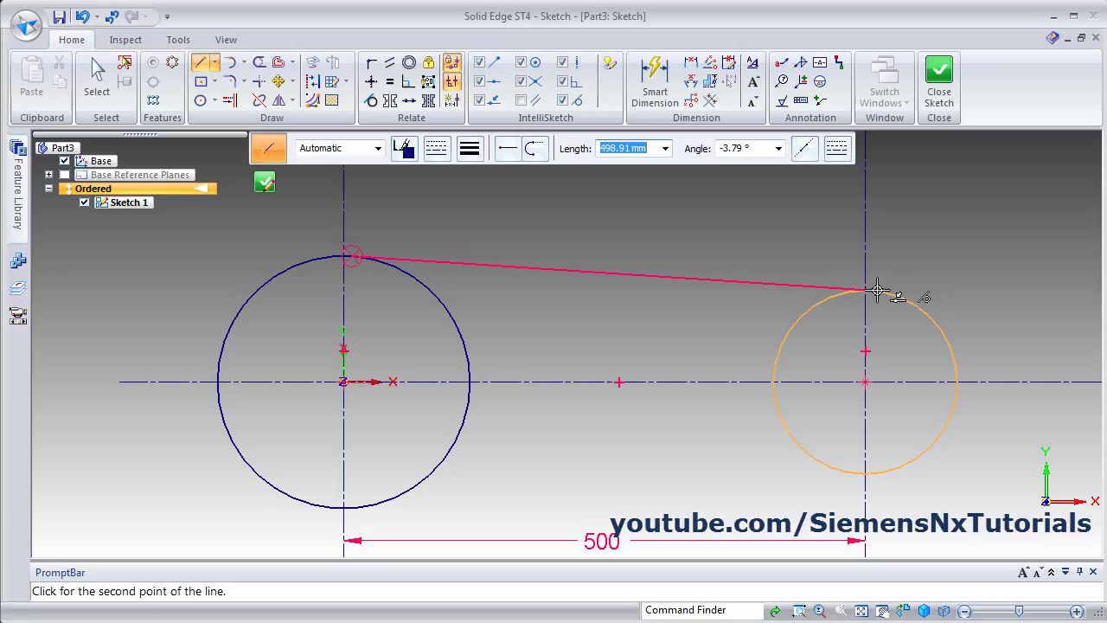
scroll(879, 294, down, 2)
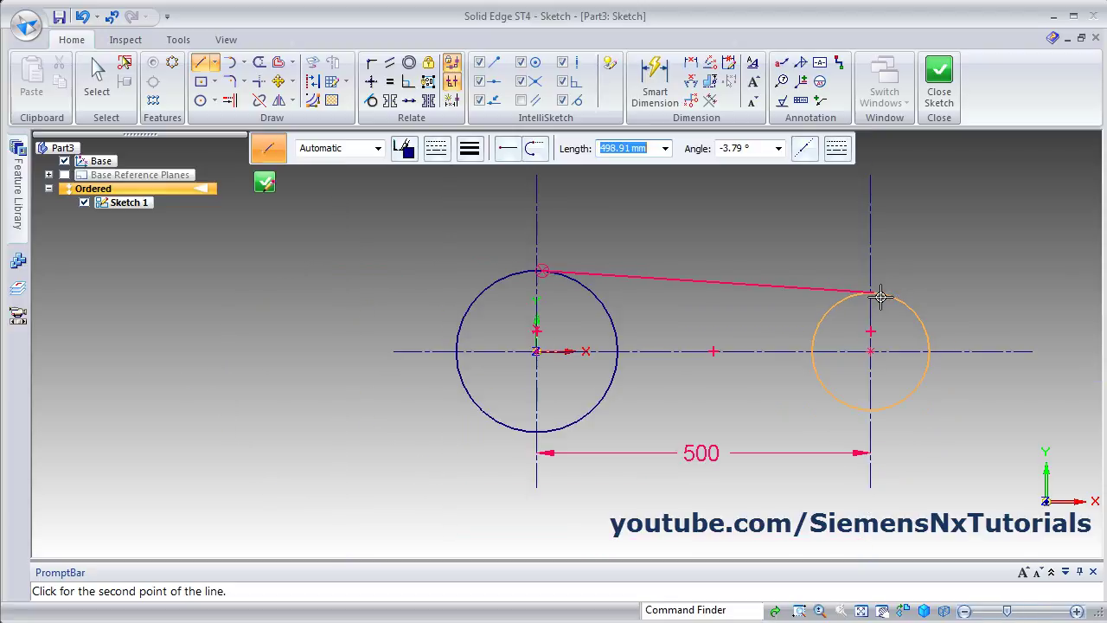
scroll(881, 296, down, 2)
scroll(880, 297, up, 1)
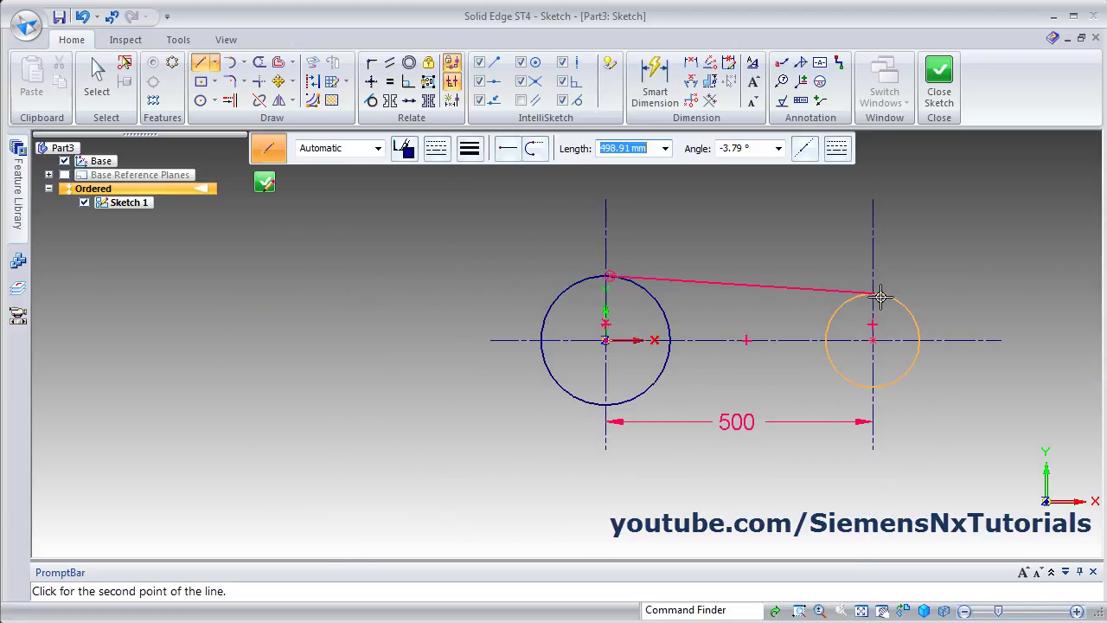
scroll(841, 304, down, 1)
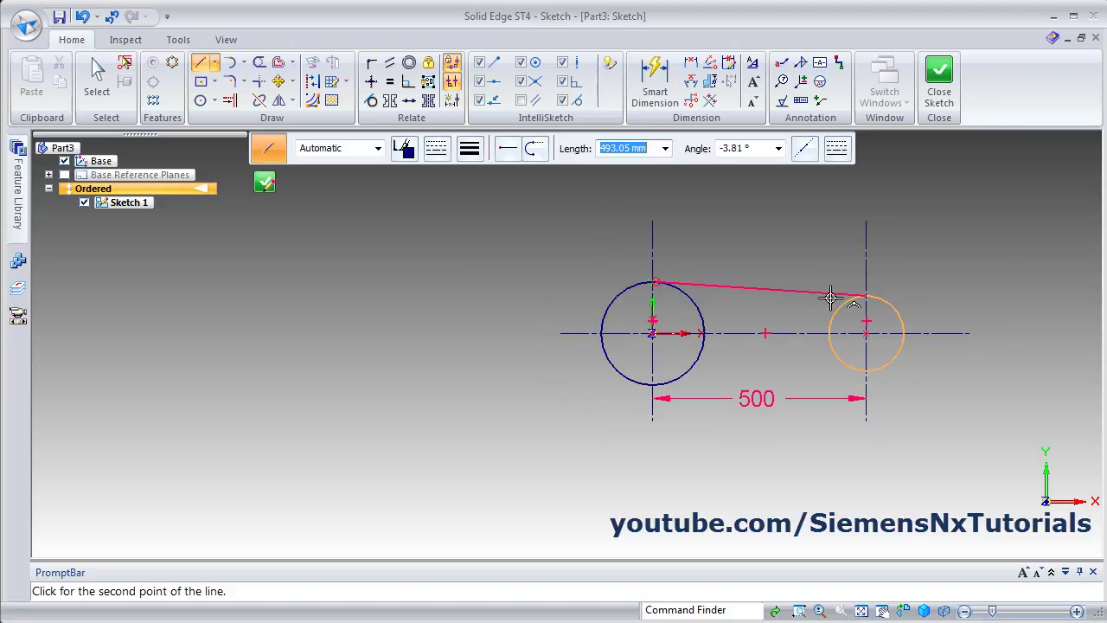
scroll(877, 299, down, 1)
scroll(874, 299, down, 1)
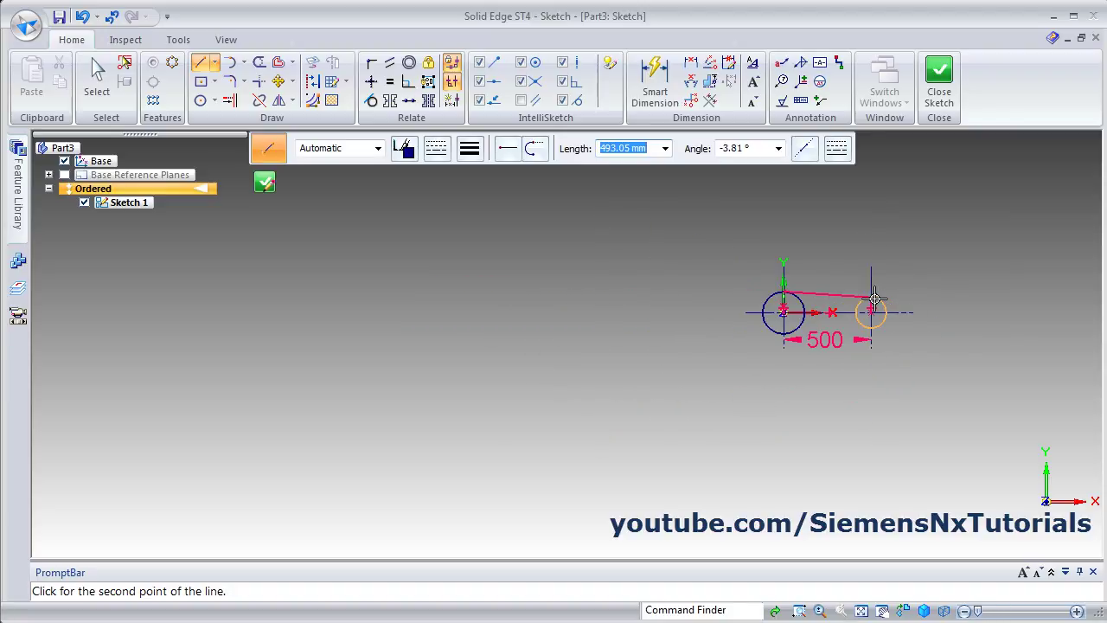
scroll(876, 298, down, 2)
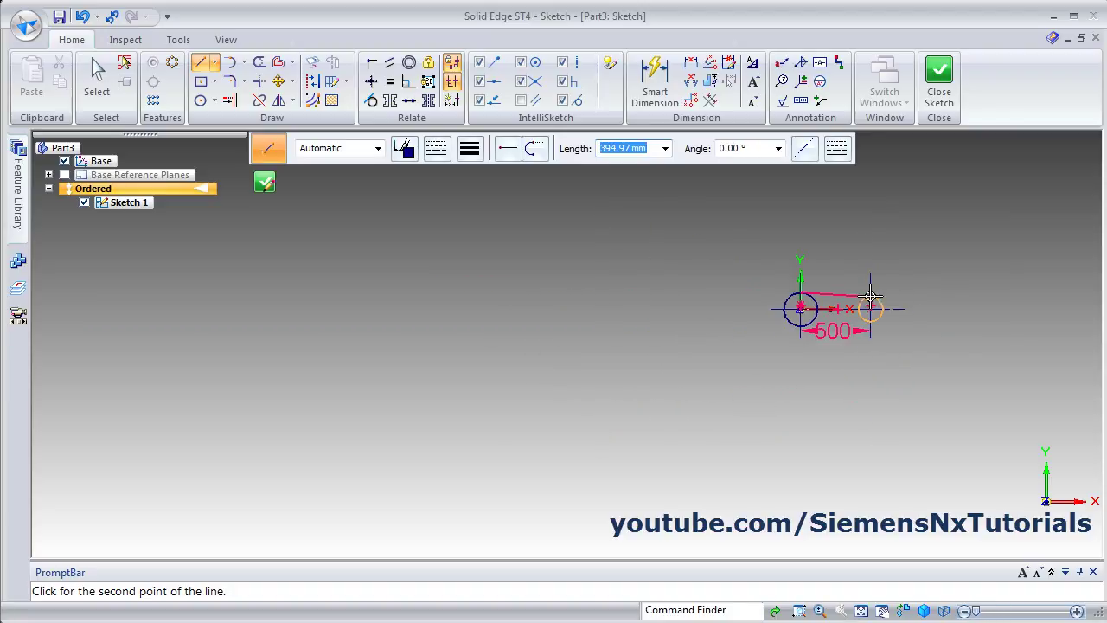
scroll(878, 297, up, 5)
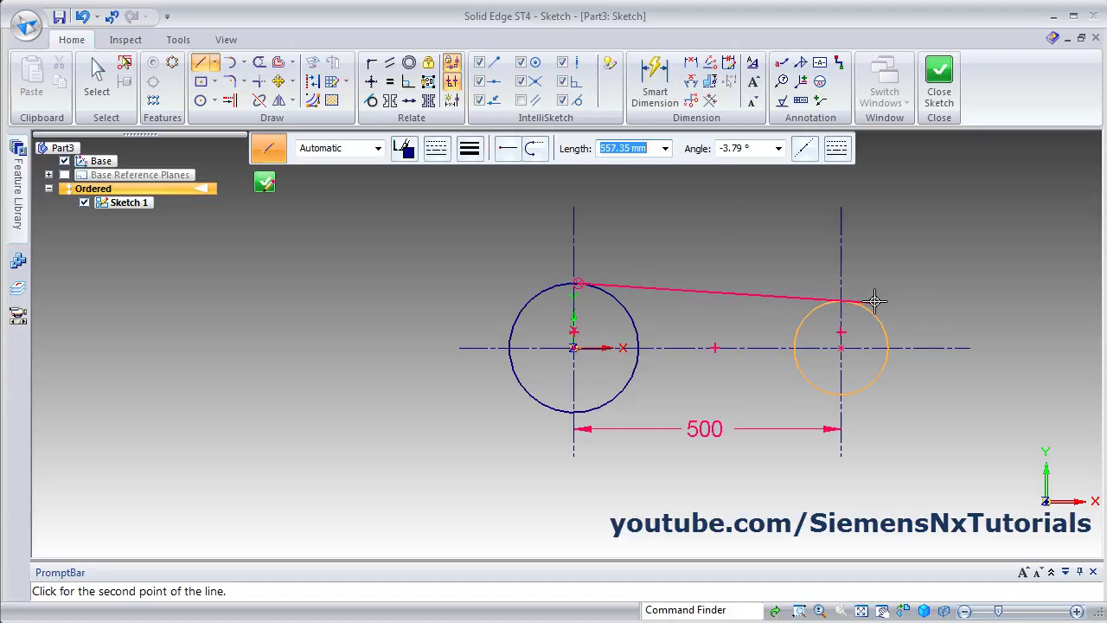
scroll(875, 301, up, 1)
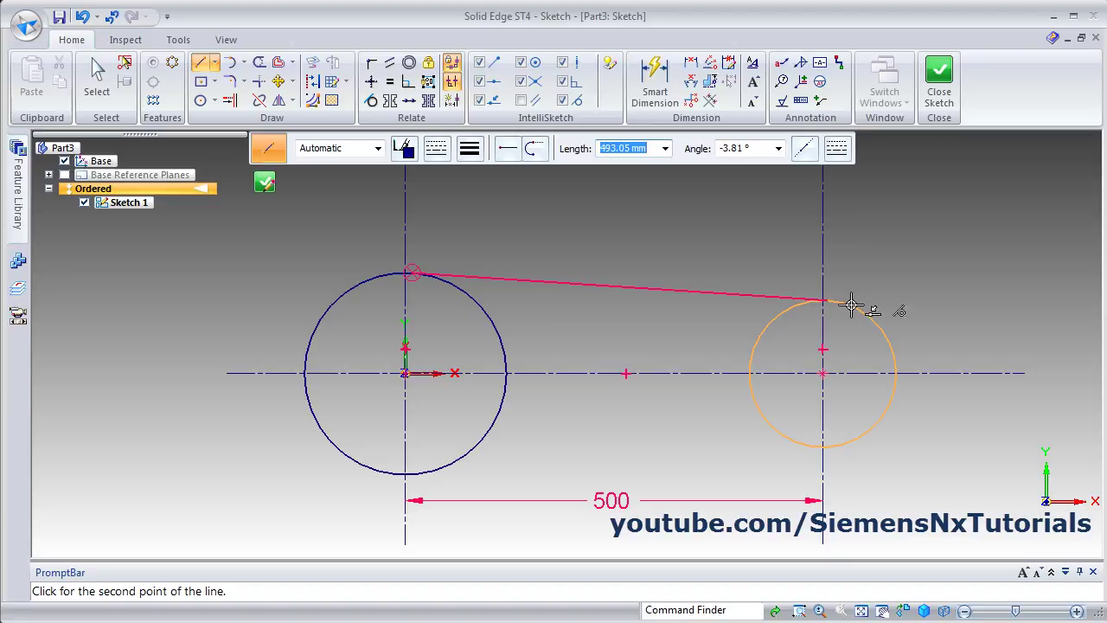
scroll(850, 303, down, 1)
scroll(850, 303, up, 2)
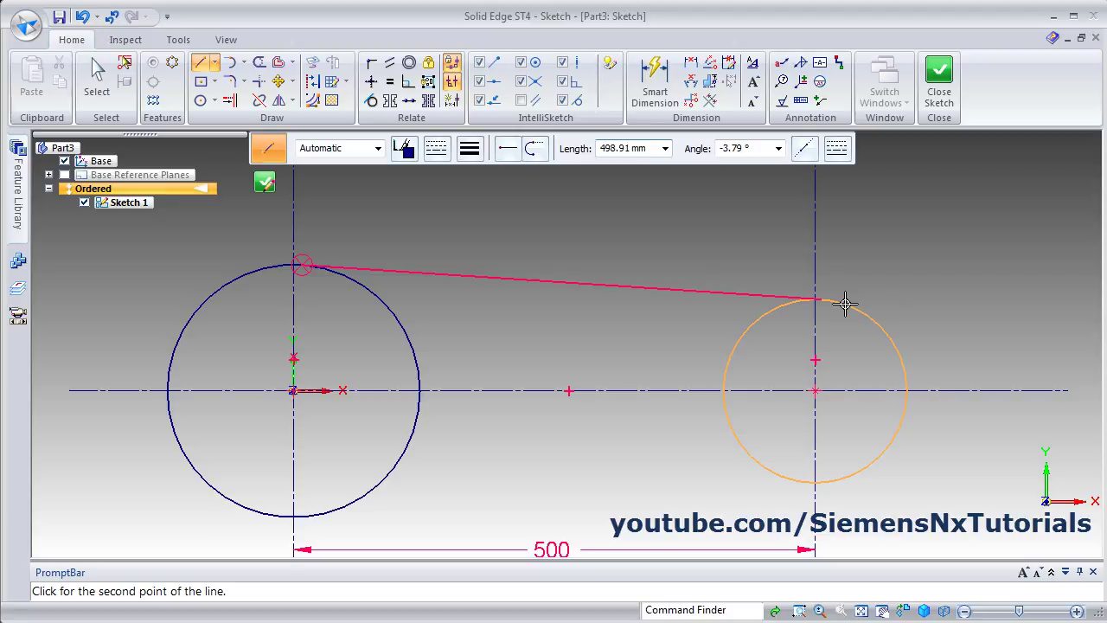
click(841, 302)
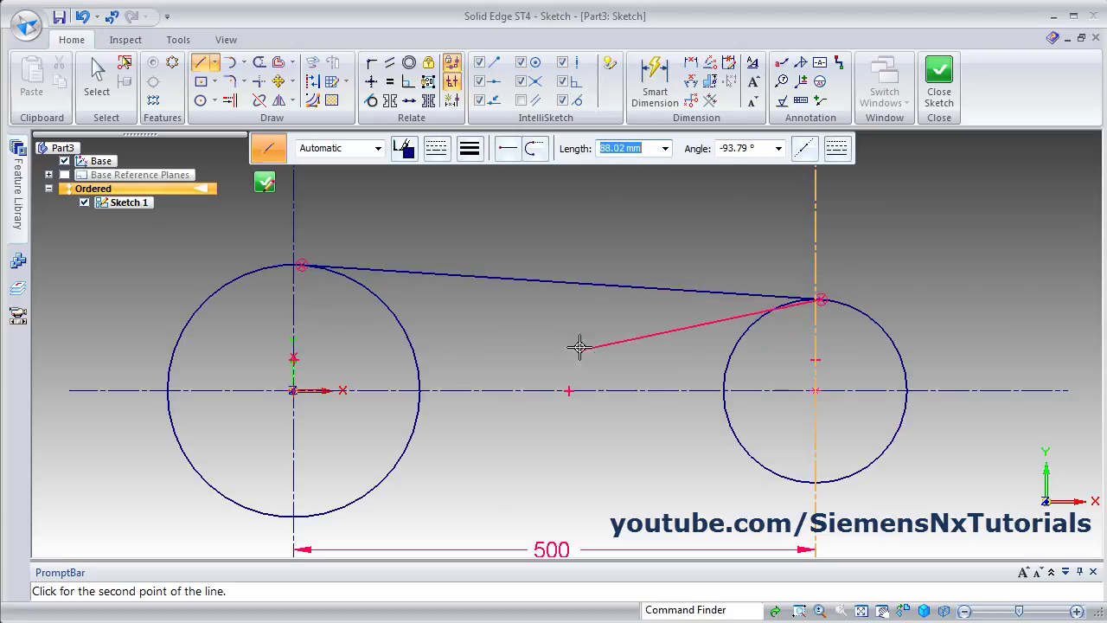
right_click(537, 409)
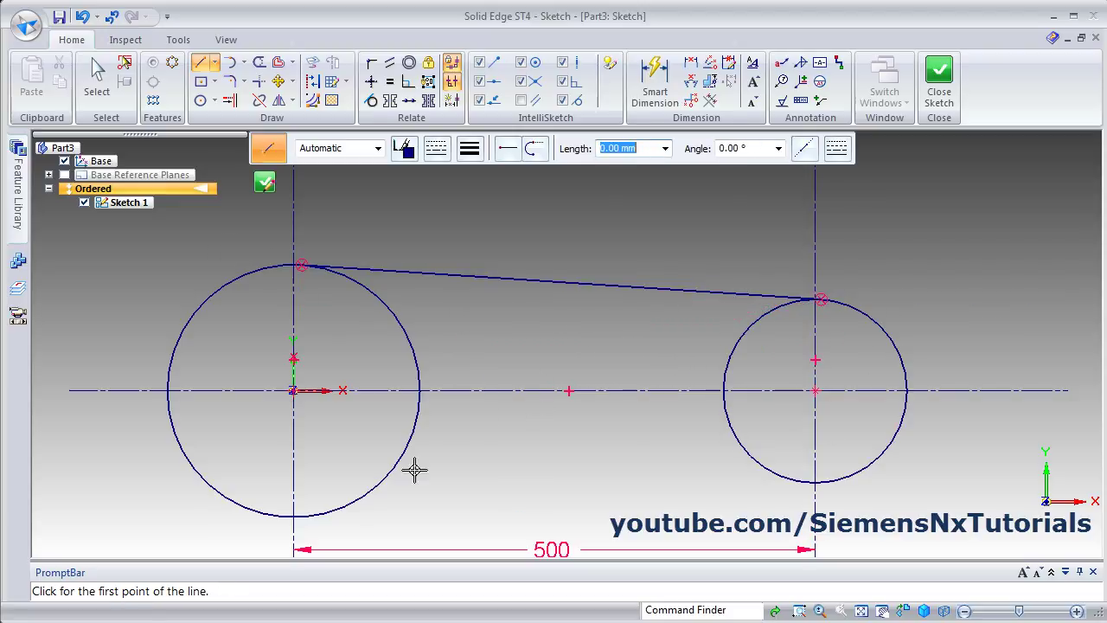
Draw a second line tangent to both circles along their lower sides
click(264, 515)
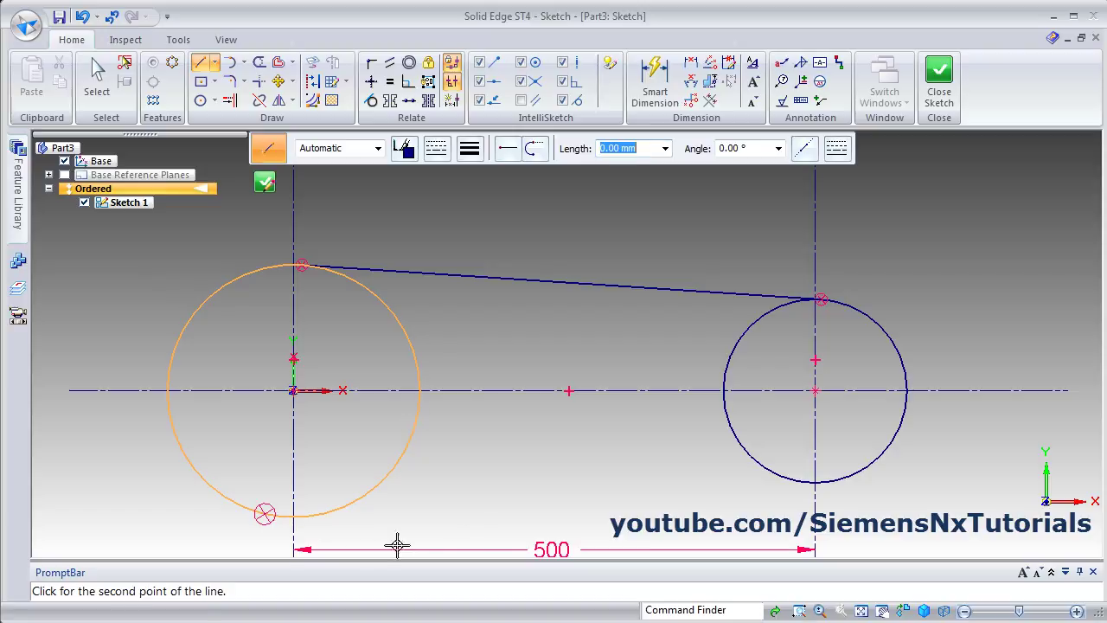
click(827, 480)
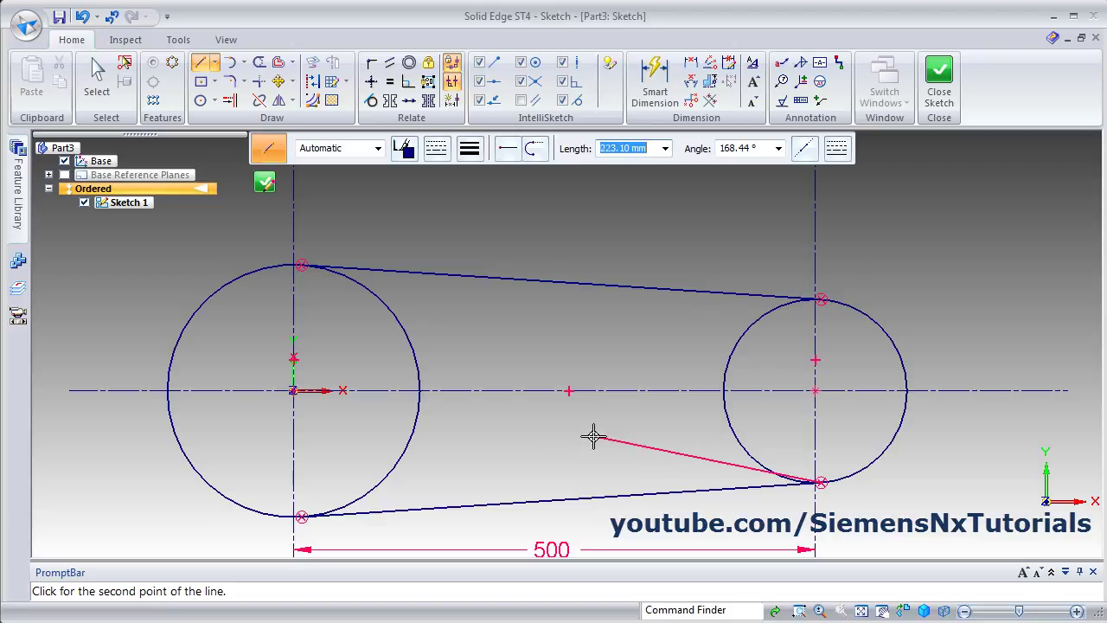
right_click(590, 435)
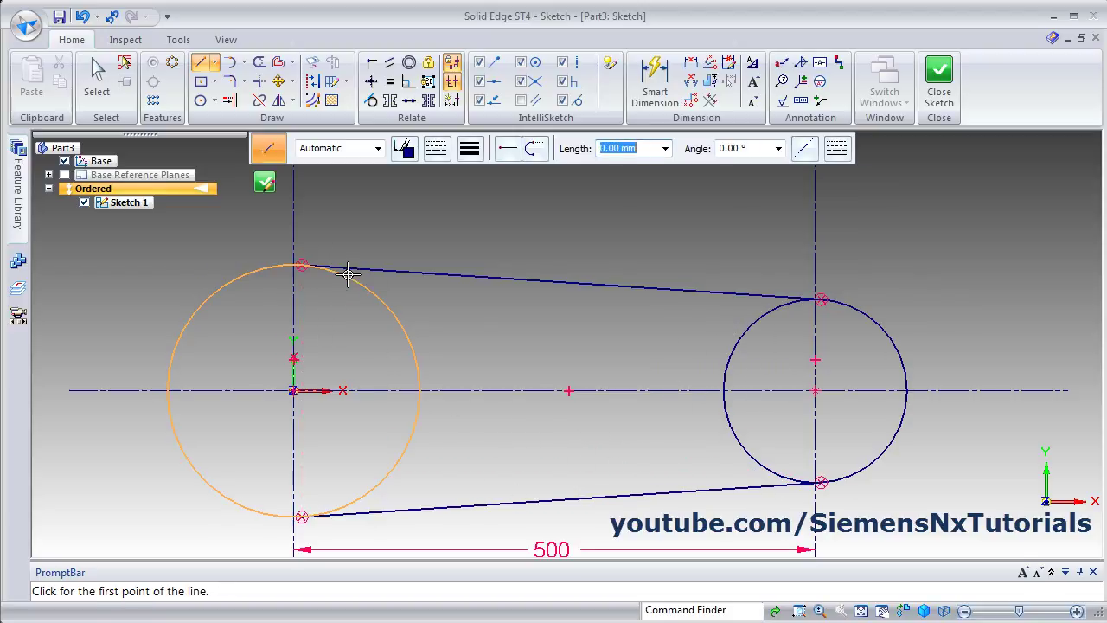
Trim the inner arcs of both circles between the two tangent lines, leaving only the outer outline
click(257, 68)
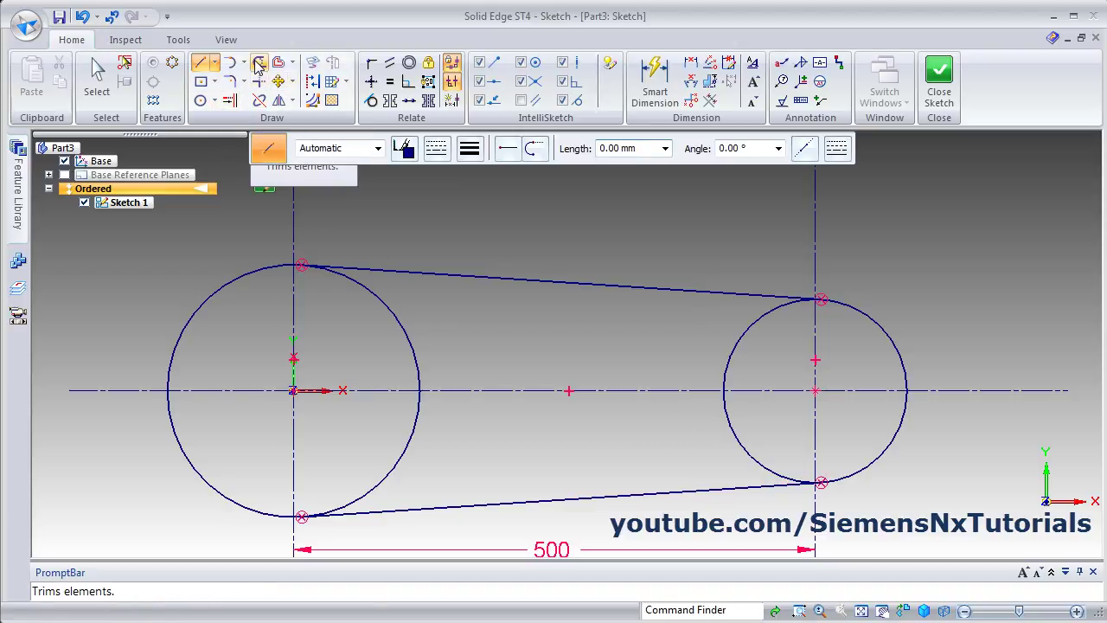
click(400, 324)
click(400, 455)
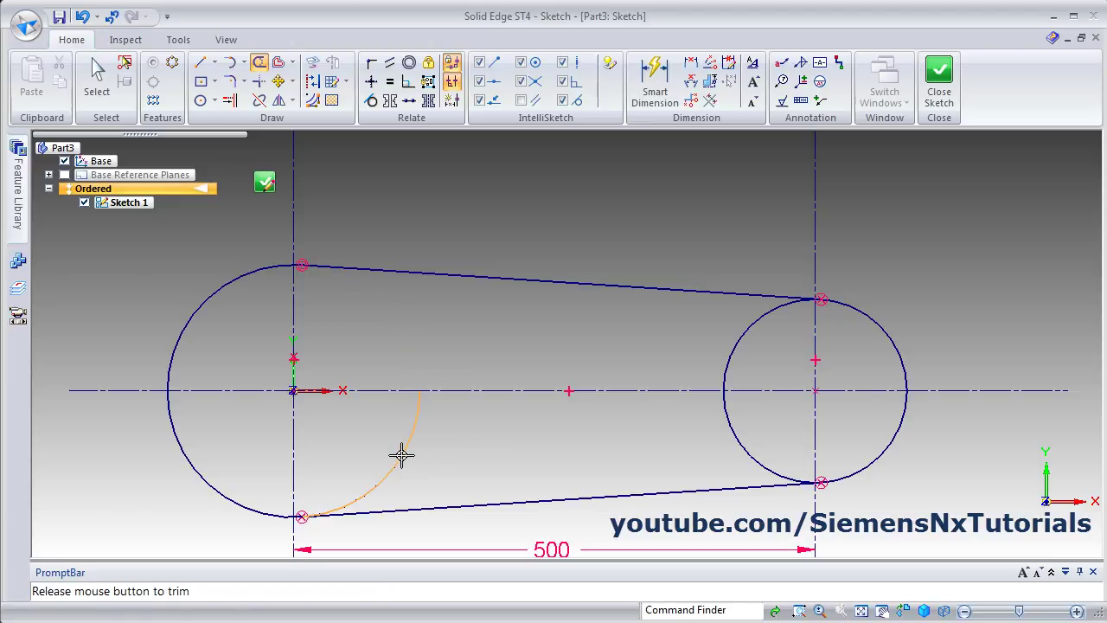
click(732, 334)
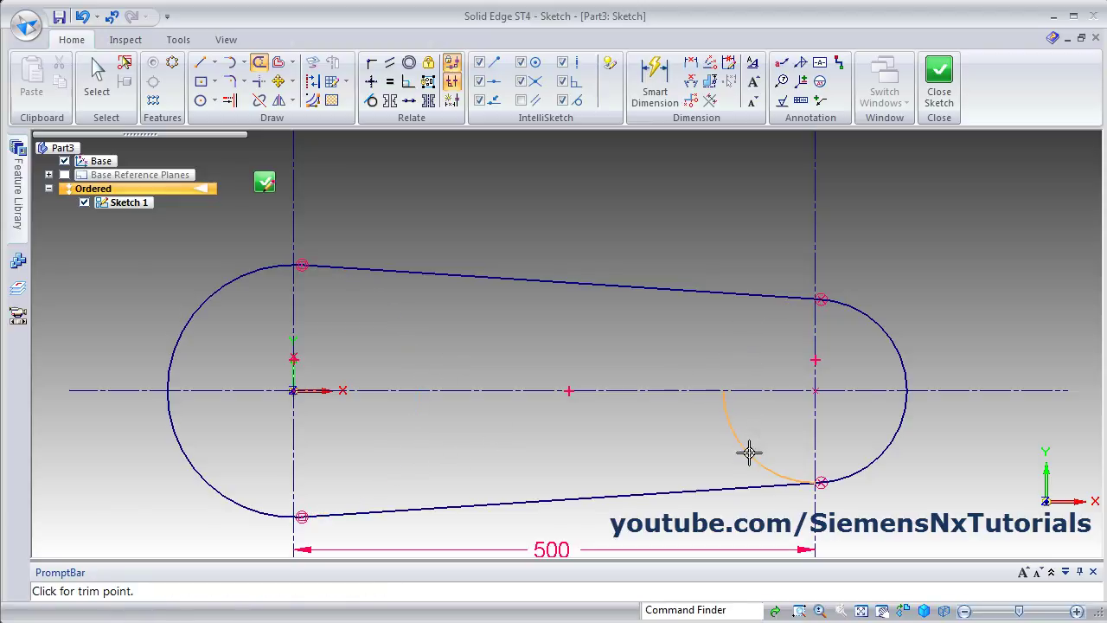
click(749, 452)
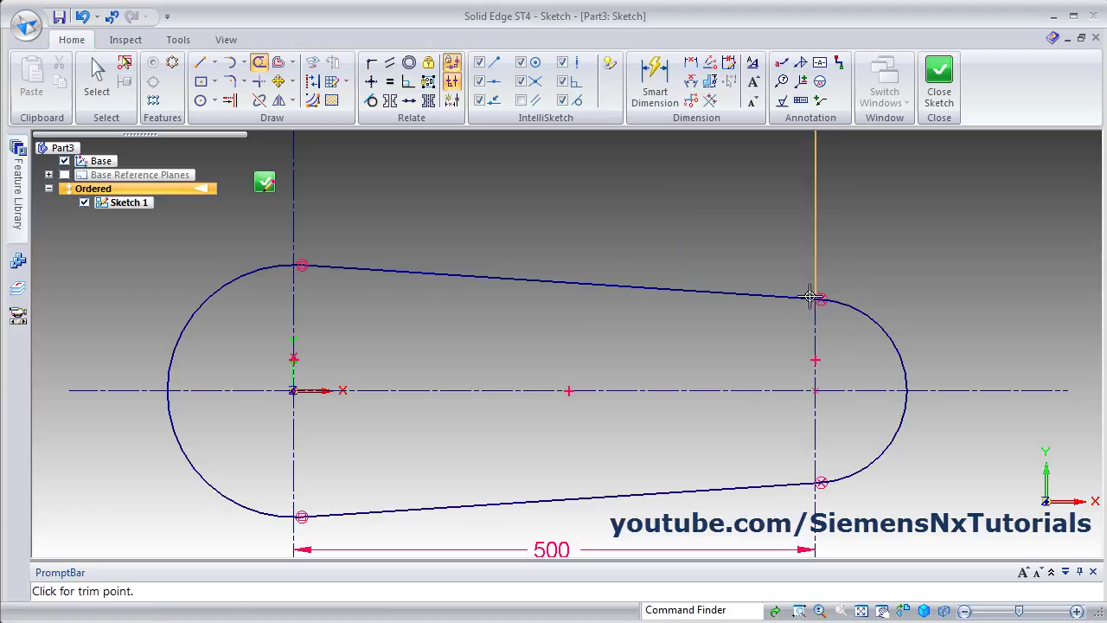
Trim the leftover arc sliver between the vertical centreline and the smaller circle's upper tangent point
click(799, 611)
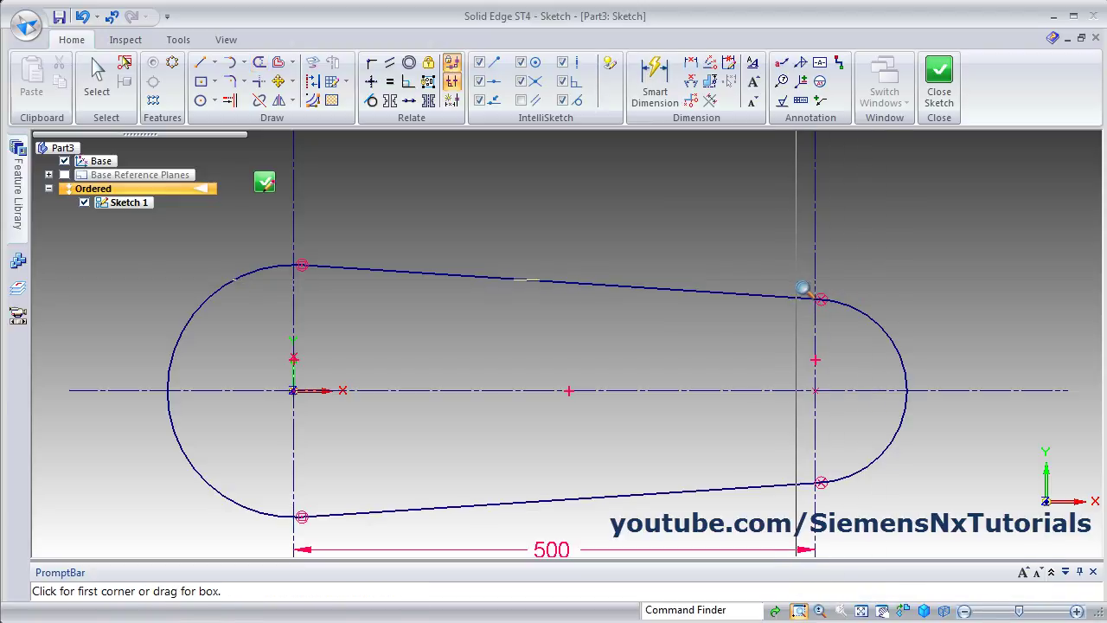
drag(802, 288, 857, 329)
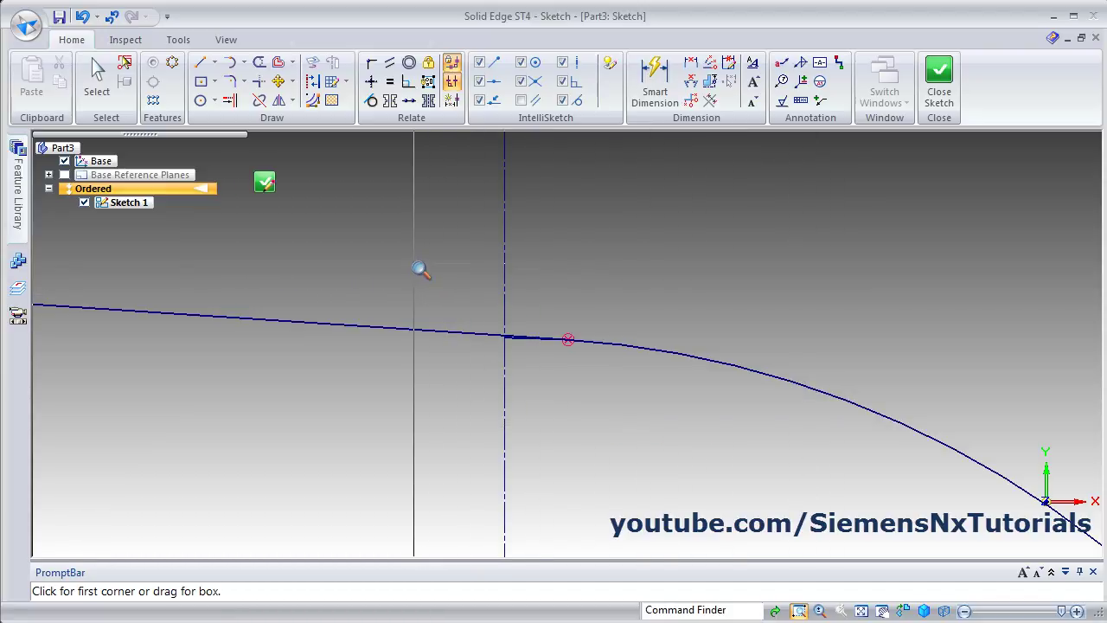
mouse_move(412, 292)
mouse_down()
mouse_move(551, 354)
mouse_move(677, 435)
mouse_move(650, 430)
mouse_up()
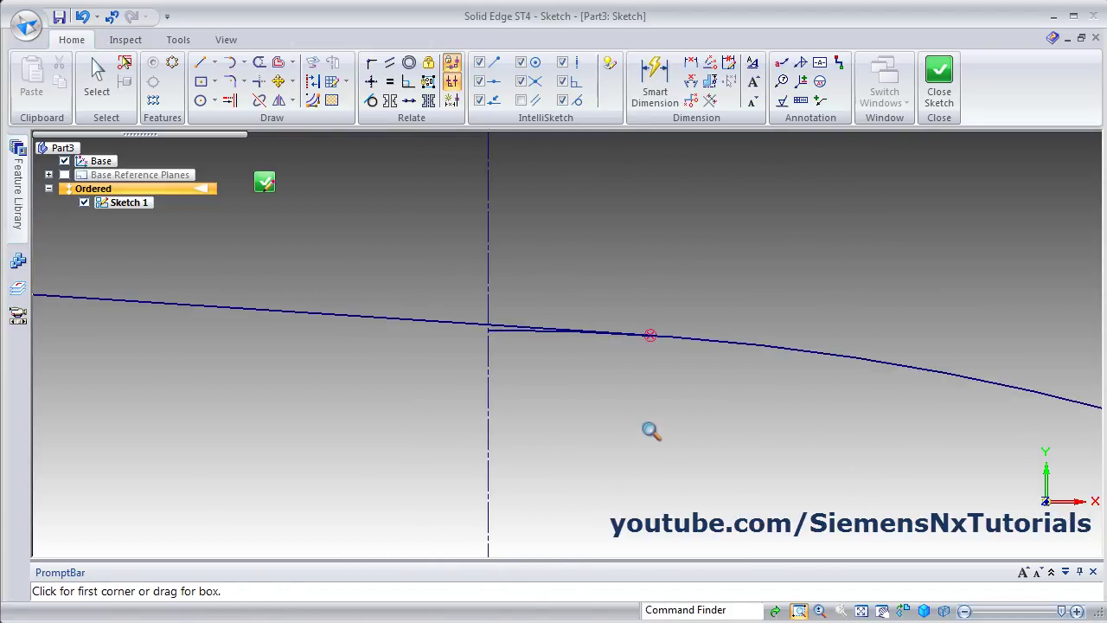
click(260, 64)
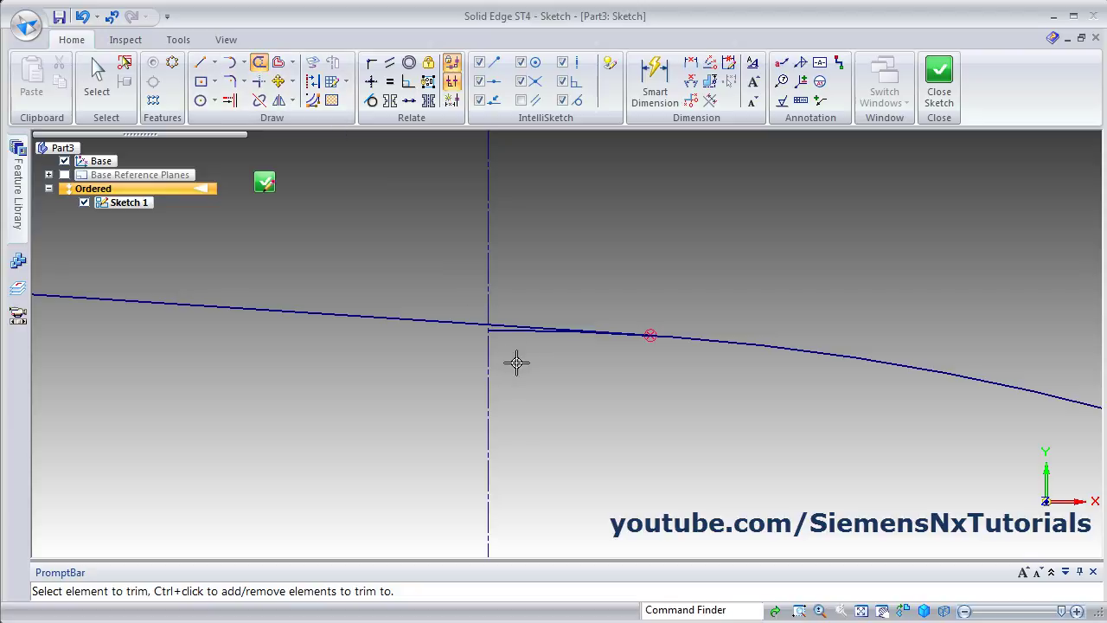
click(517, 332)
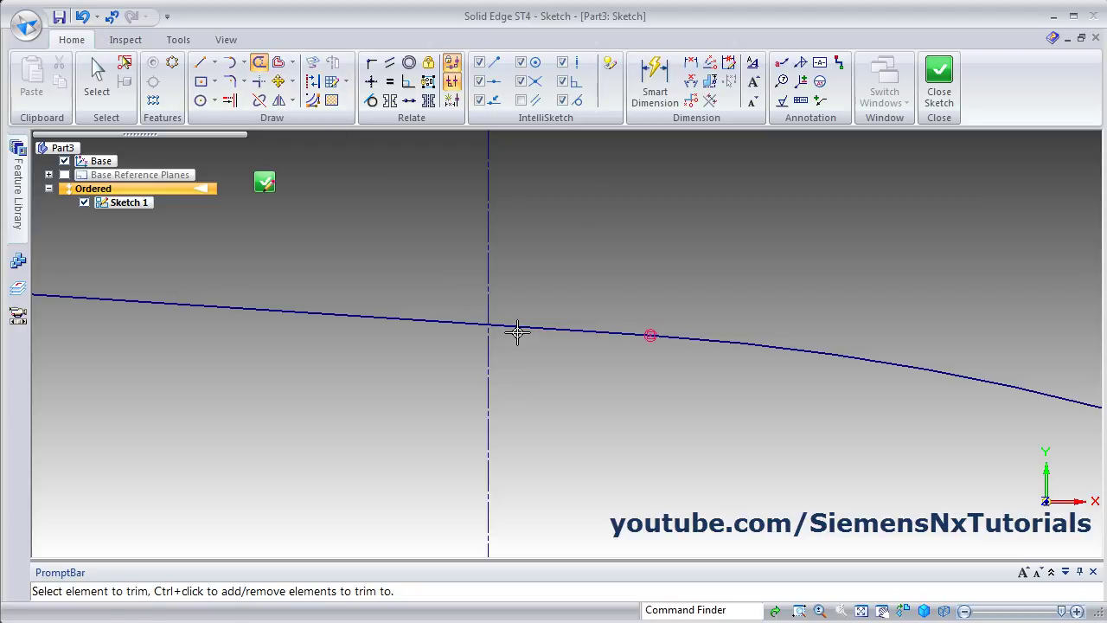
Trim the leftover arc sliver between the vertical centreline and the smaller circle's lower tangent point
click(860, 612)
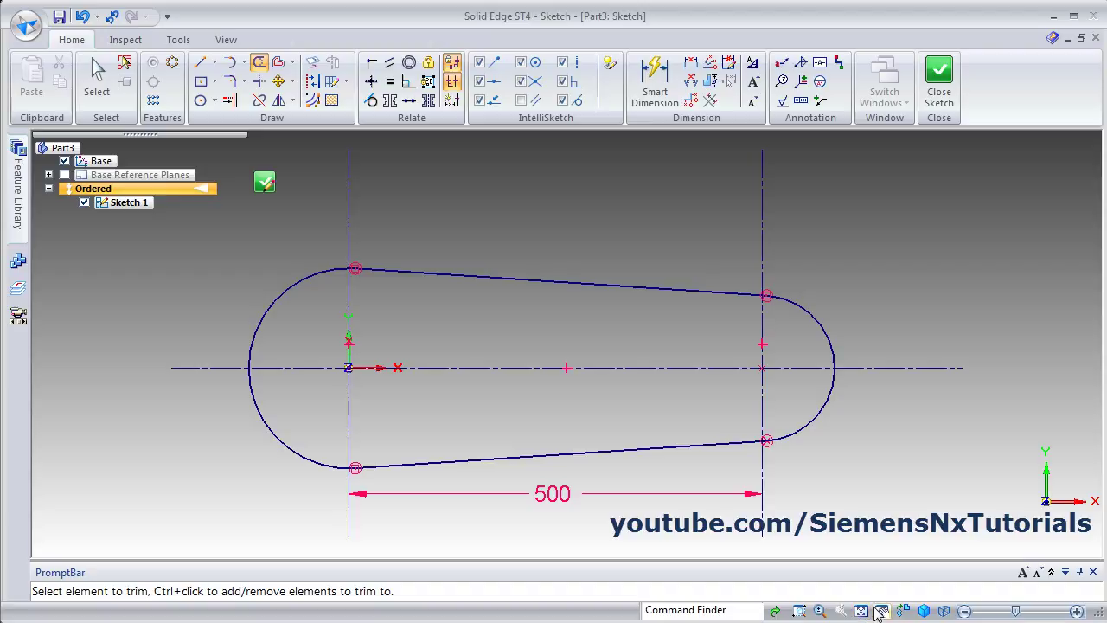
click(801, 612)
drag(752, 434, 788, 458)
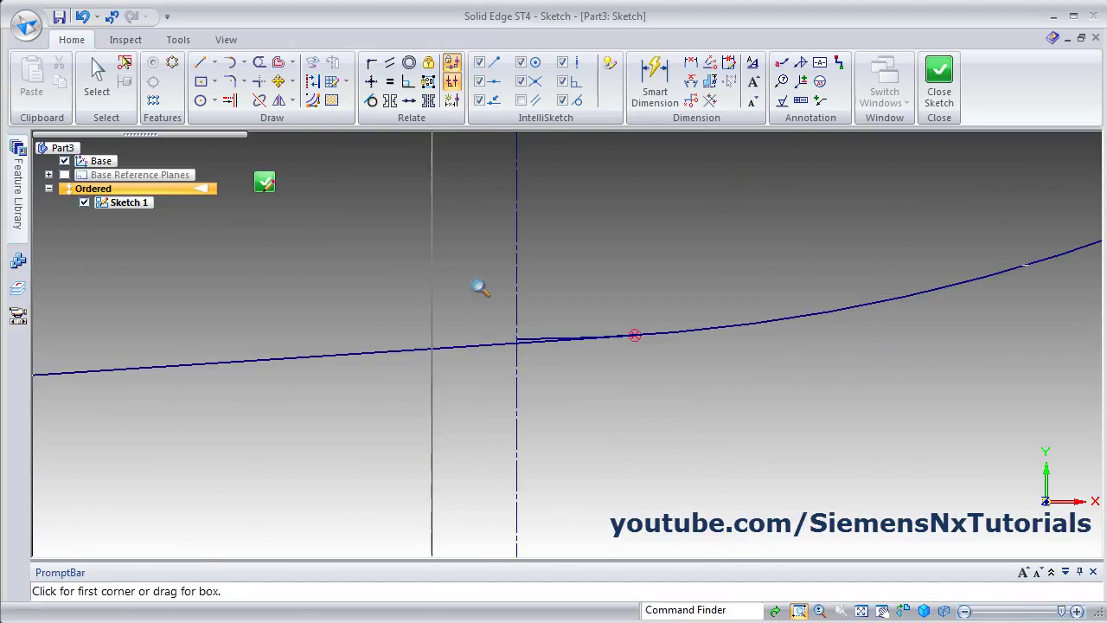
drag(433, 285, 741, 425)
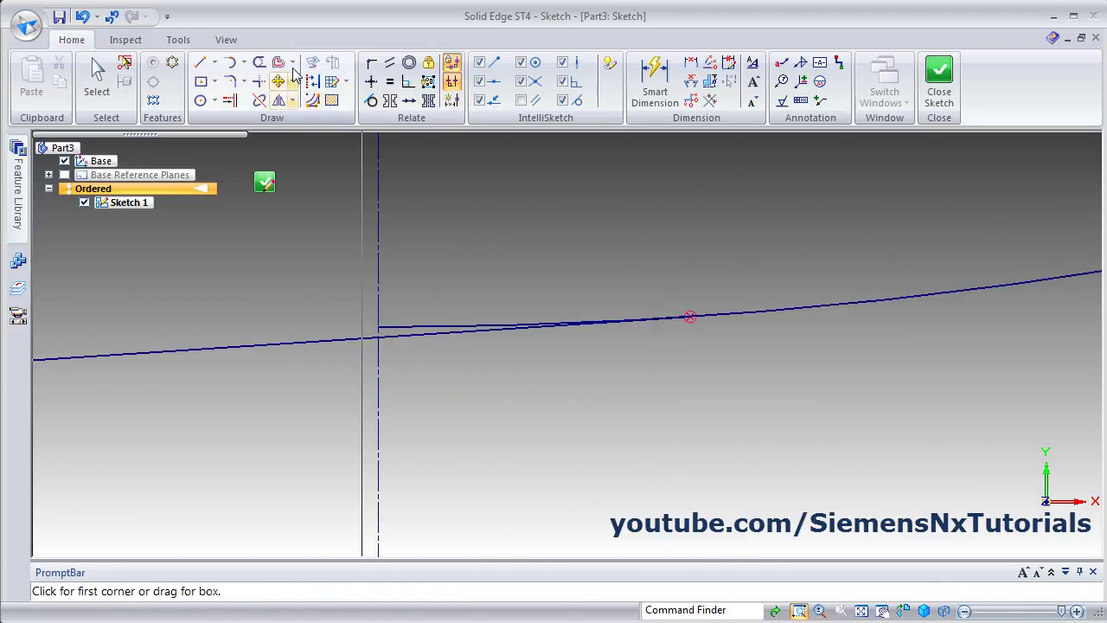
click(259, 63)
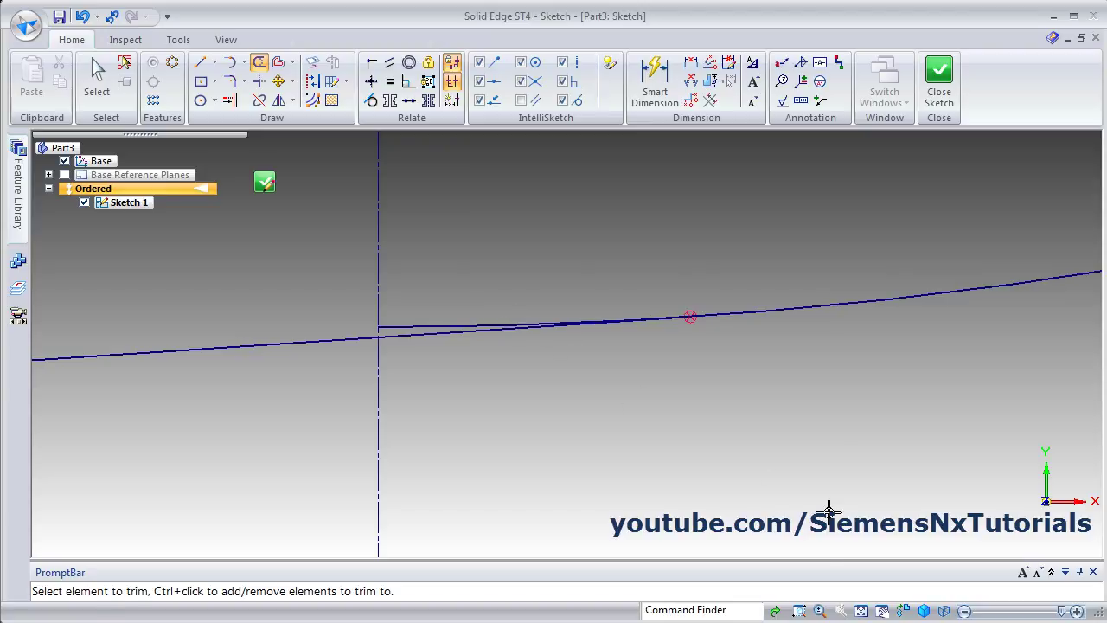
click(820, 610)
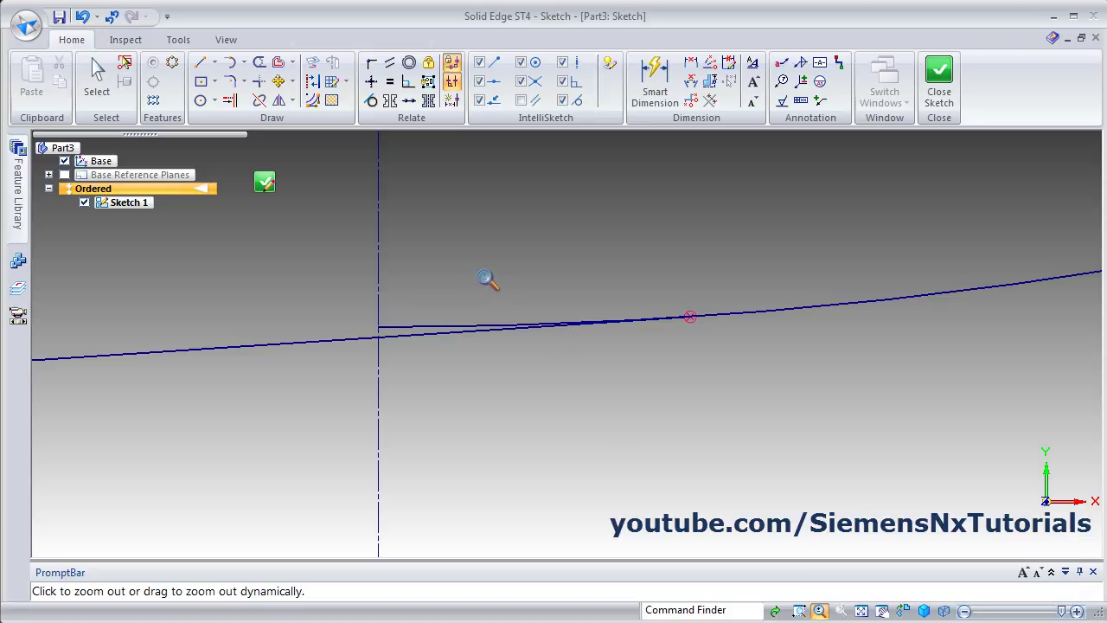
mouse_move(488, 277)
mouse_down()
mouse_move(490, 291)
mouse_move(496, 250)
mouse_move(497, 268)
mouse_up()
click(259, 61)
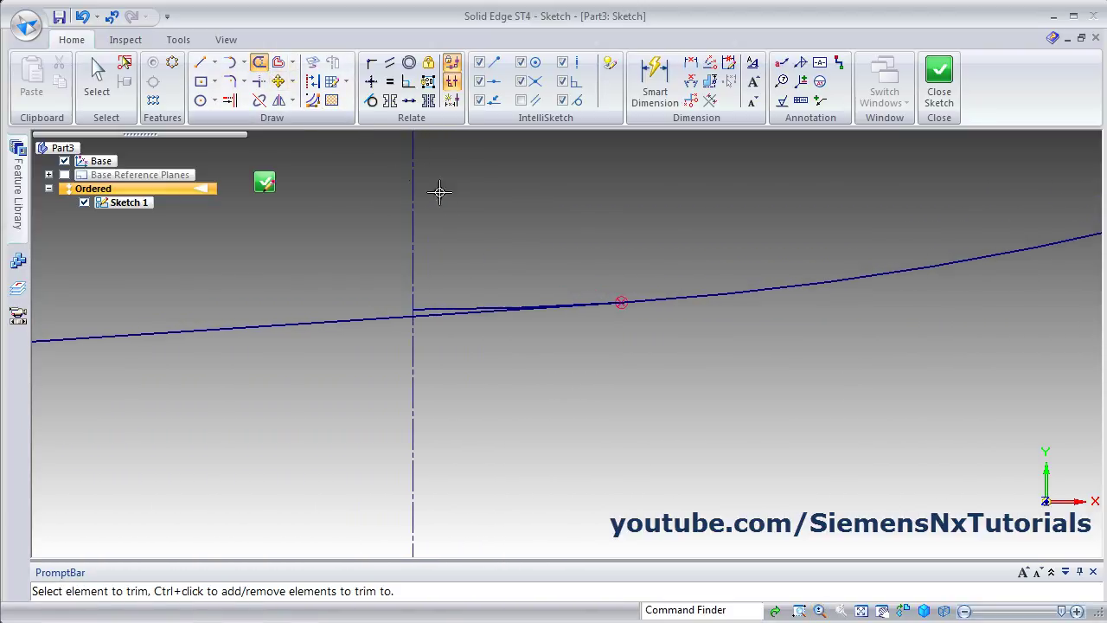
click(439, 306)
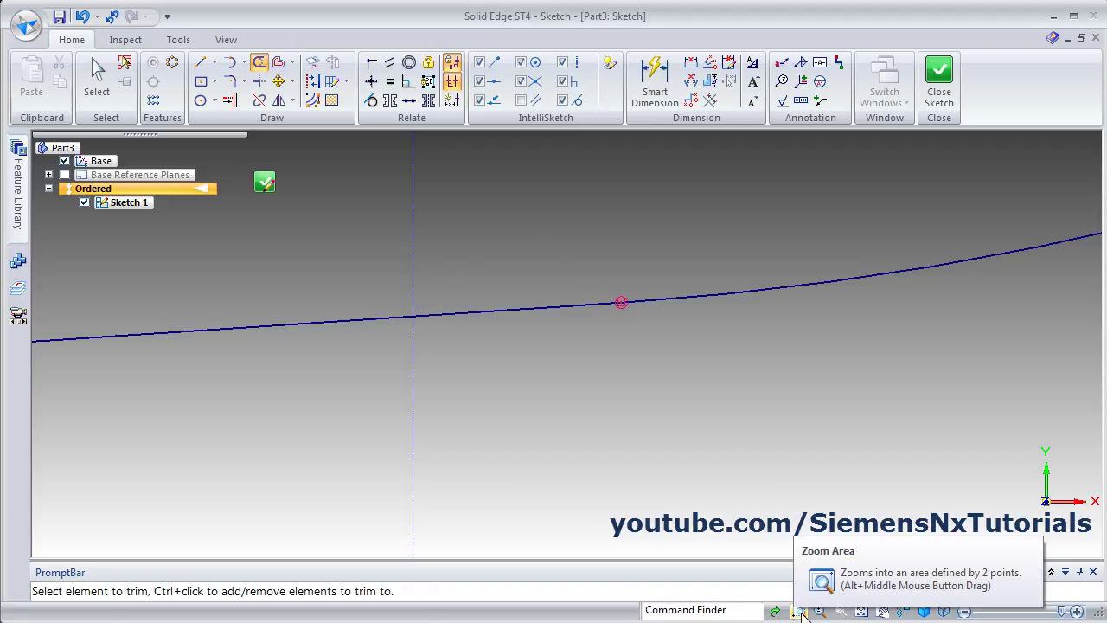
Examine the link profile by fitting, zooming, panning and tilting the view, and return to the straight-on sketch view
click(881, 611)
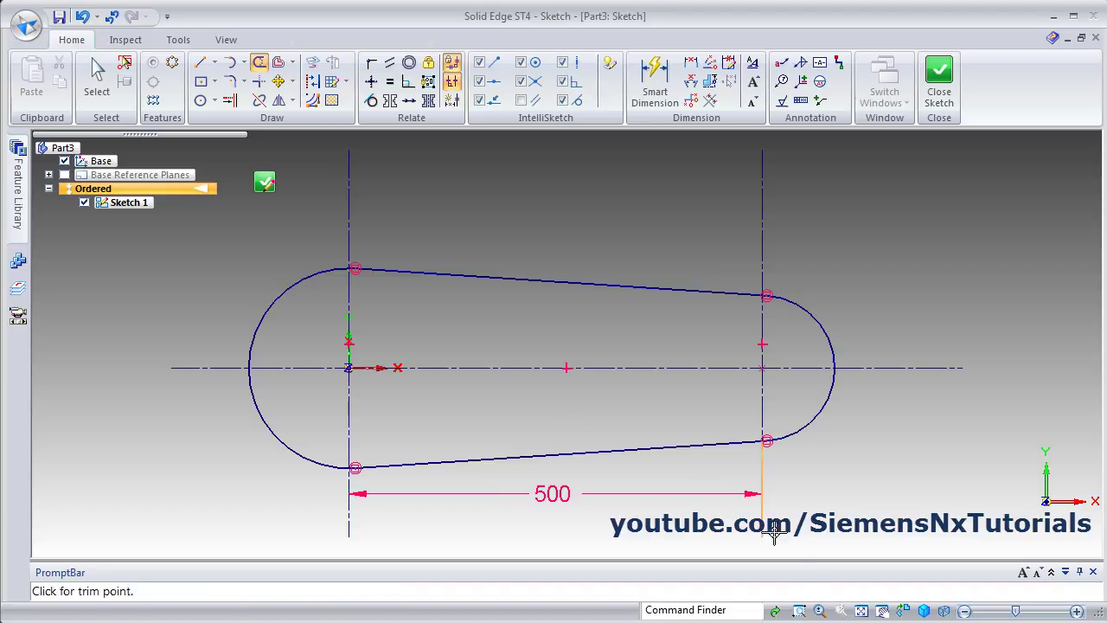
click(819, 611)
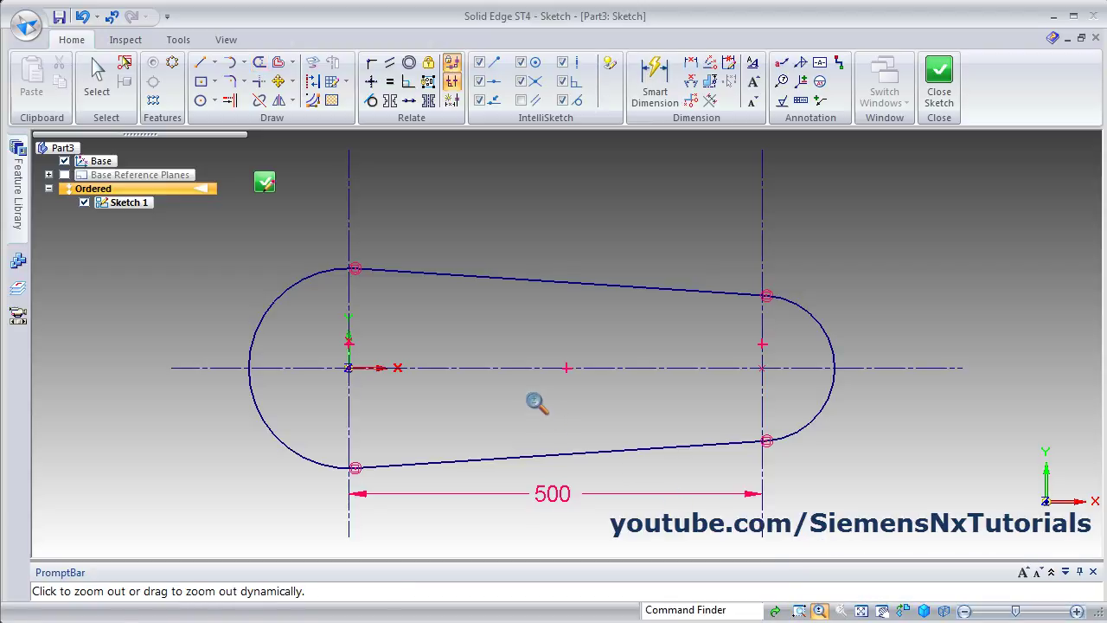
mouse_move(529, 396)
mouse_down()
mouse_move(531, 353)
mouse_move(534, 426)
mouse_up()
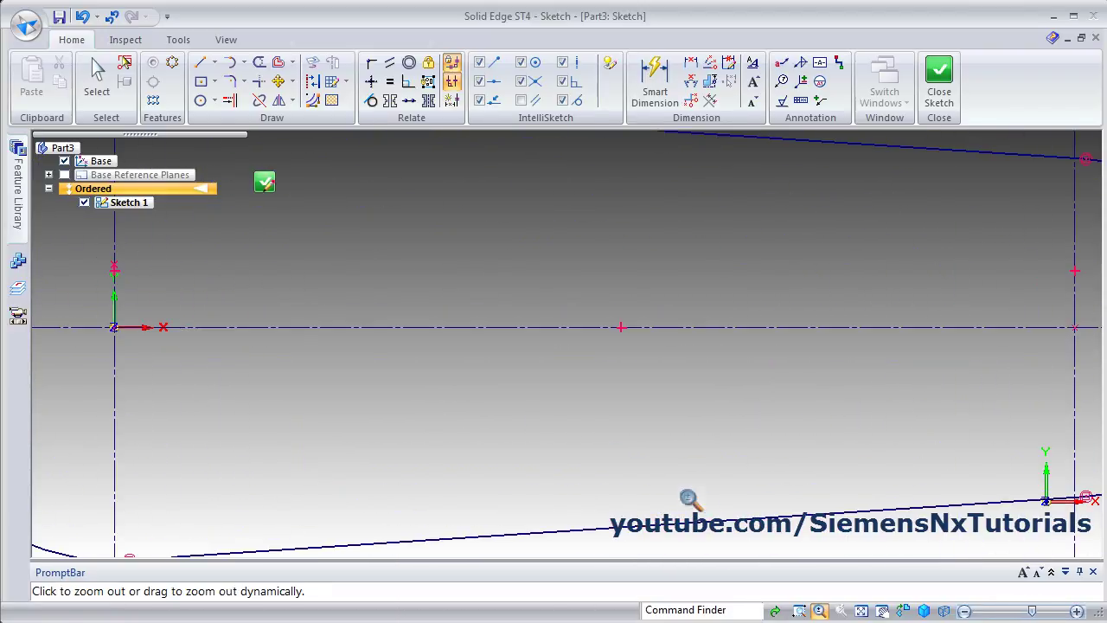
click(862, 612)
click(884, 613)
mouse_move(578, 415)
mouse_down()
mouse_move(453, 361)
mouse_move(551, 430)
mouse_up()
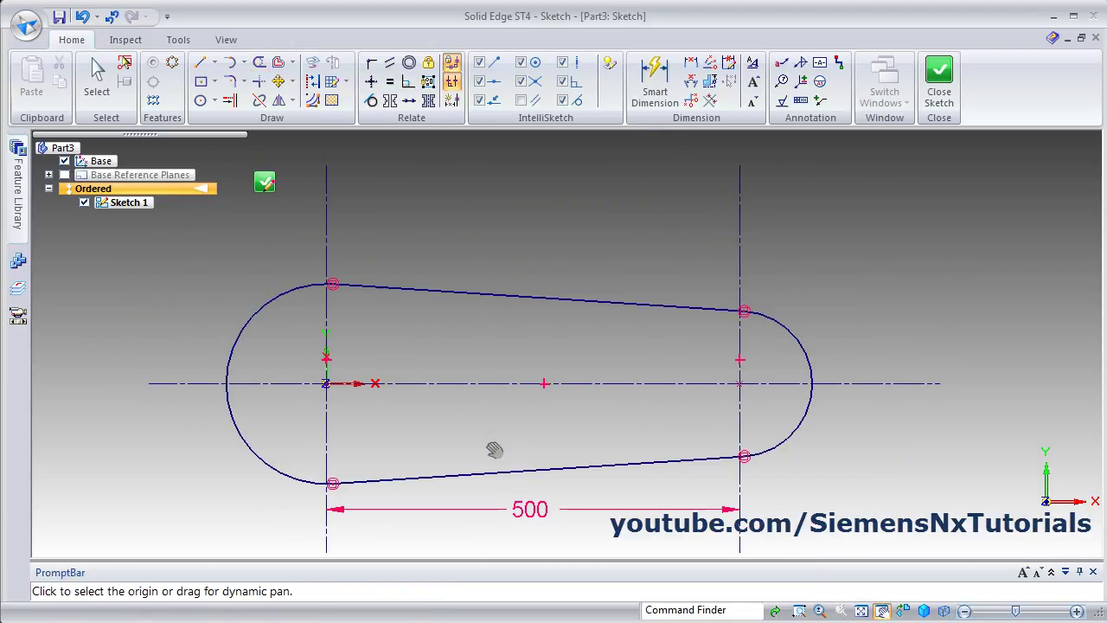
middle_drag(494, 450, 491, 287)
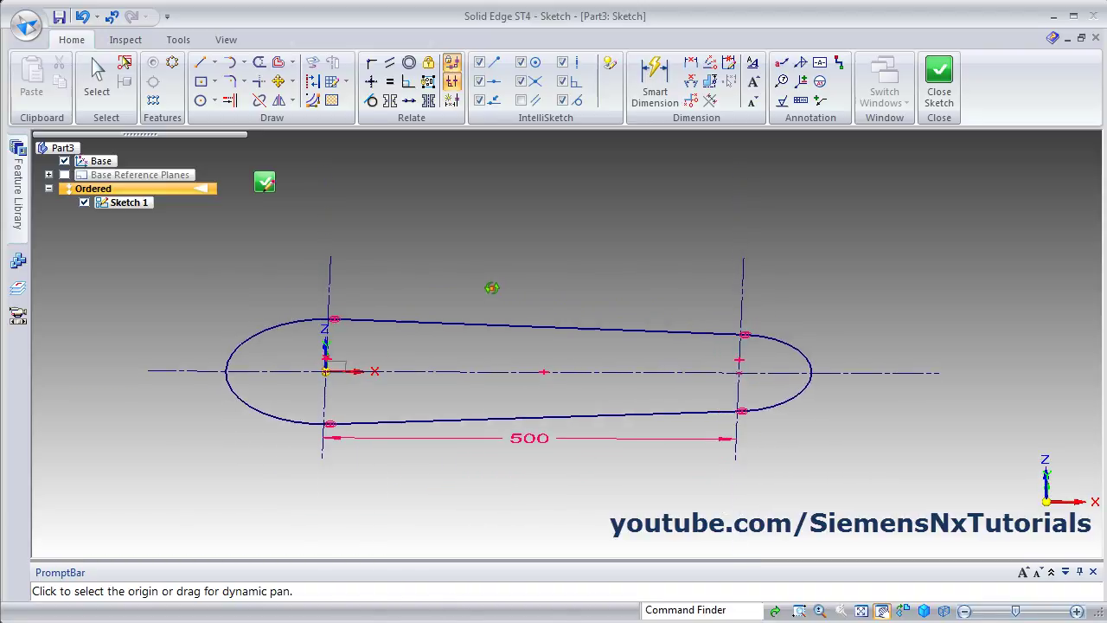
click(904, 611)
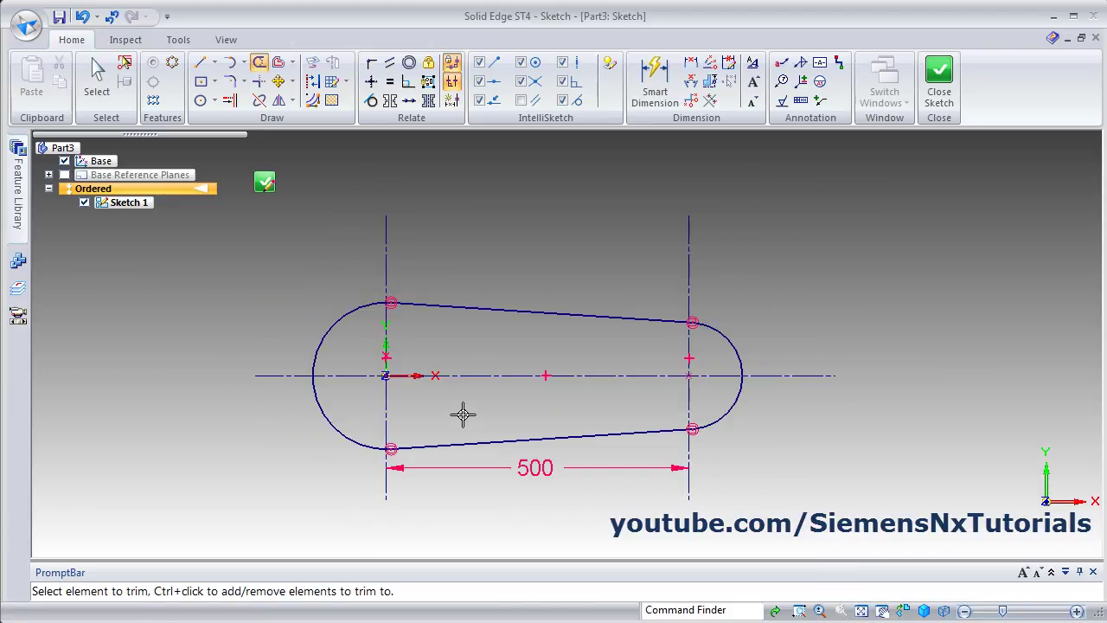
Inspect the whole closed link outline and its tangent points at several magnifications
scroll(462, 415, up, 2)
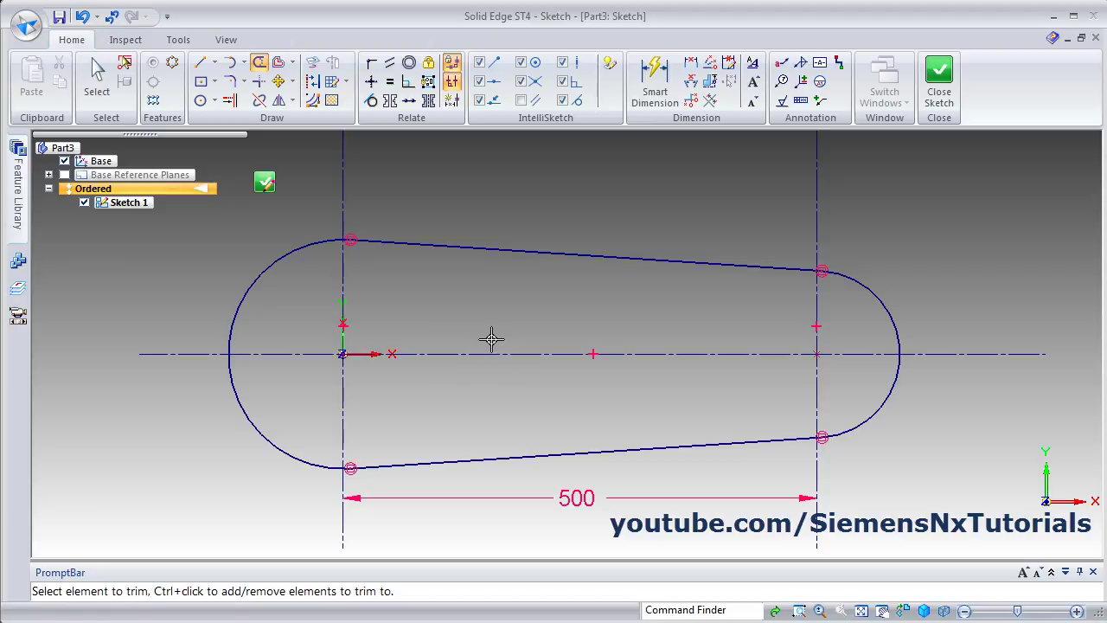
scroll(326, 312, down, 3)
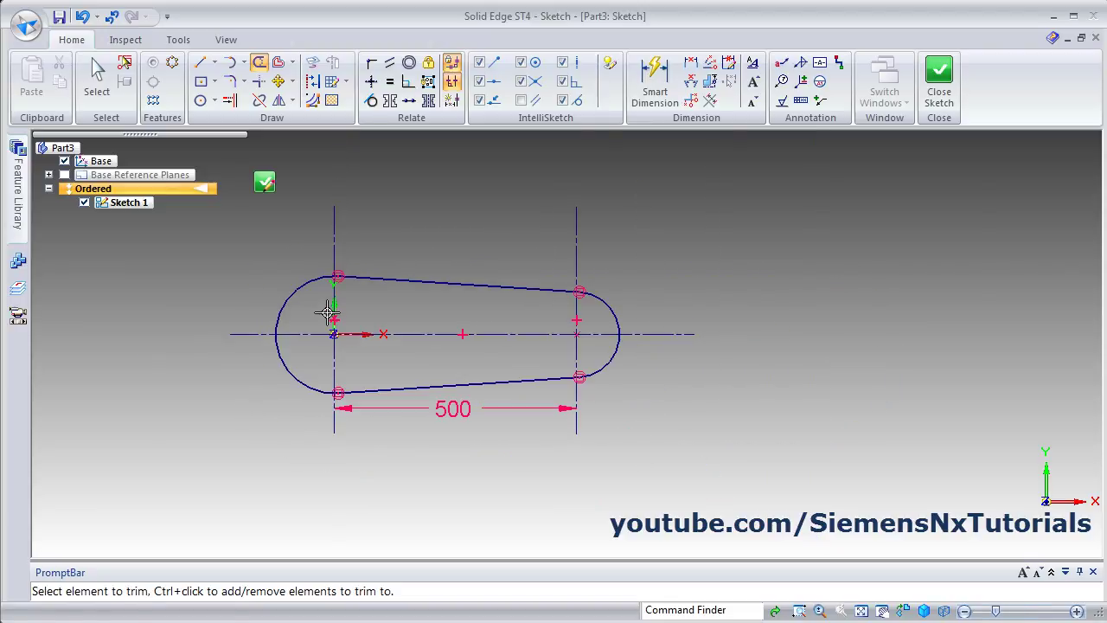
scroll(328, 313, down, 2)
scroll(328, 313, down, 2)
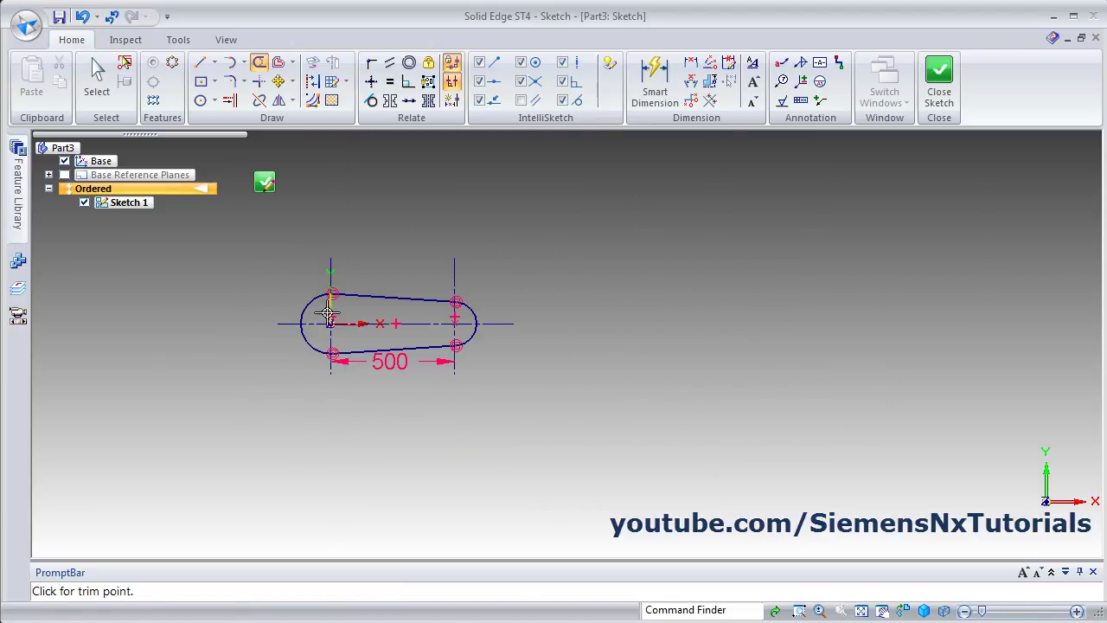
scroll(328, 313, up, 3)
scroll(328, 313, up, 2)
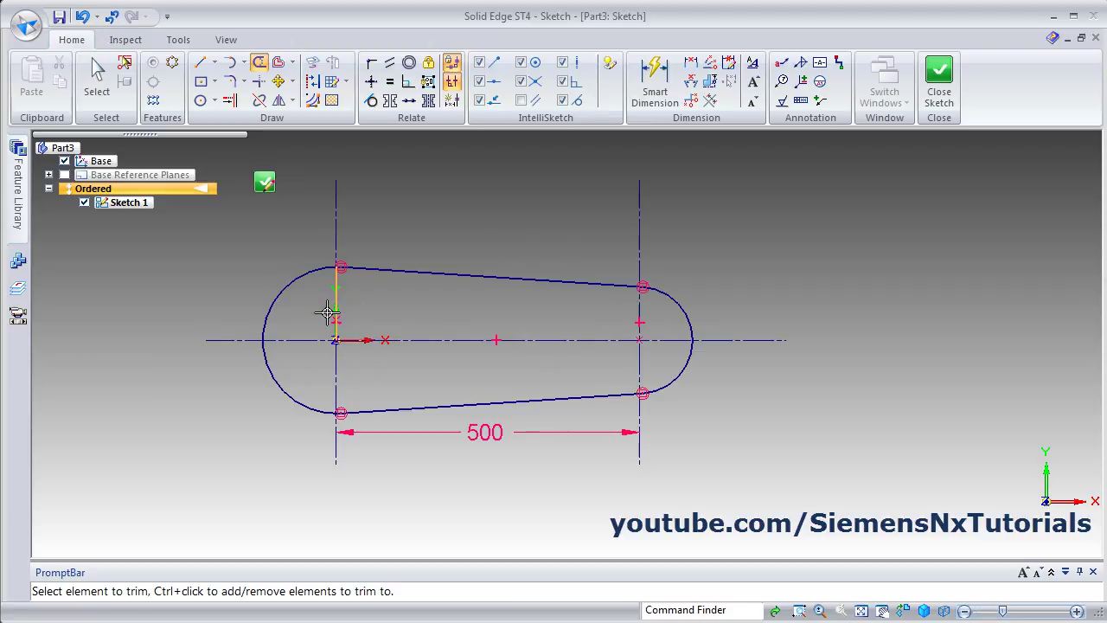
scroll(328, 313, up, 2)
scroll(312, 323, up, 2)
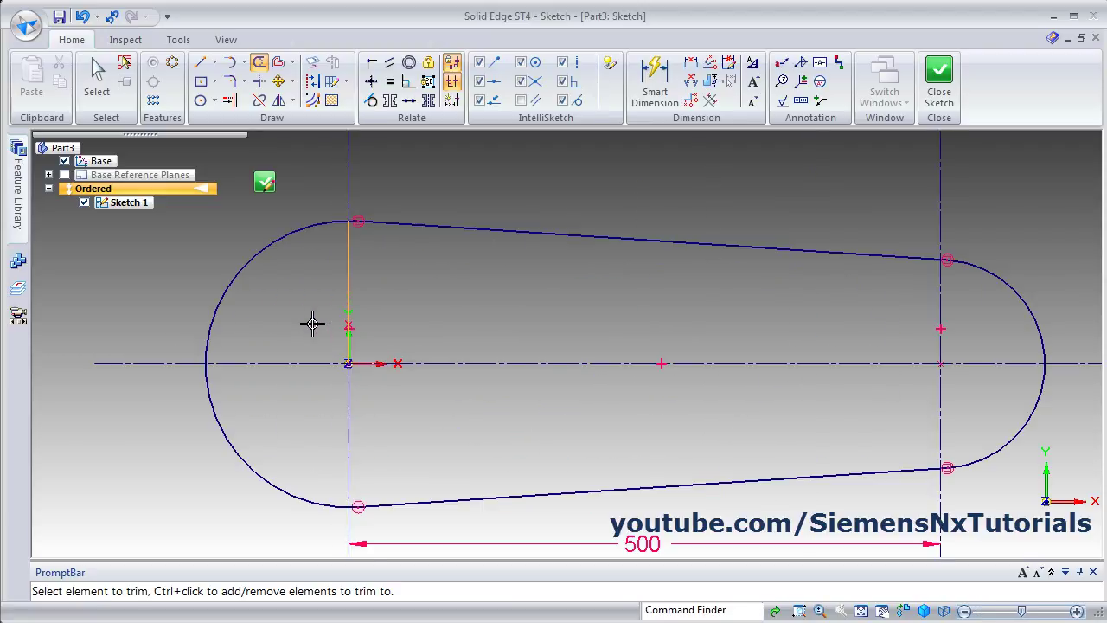
scroll(312, 323, down, 1)
click(332, 353)
middle_drag(665, 418, 591, 415)
scroll(591, 415, down, 2)
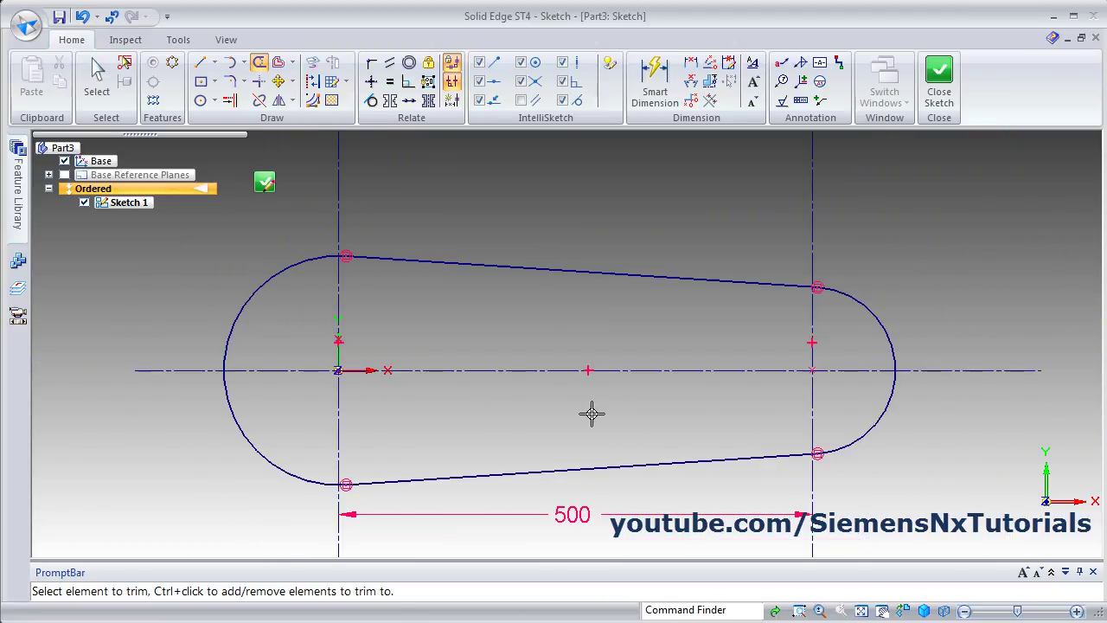
scroll(593, 414, up, 1)
scroll(588, 465, up, 1)
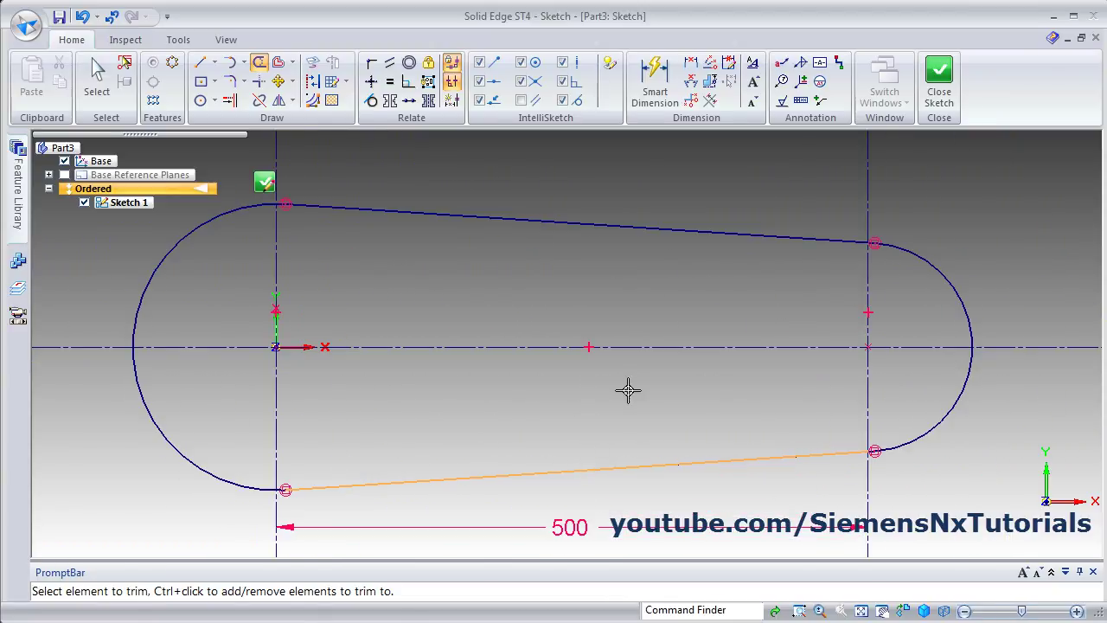
scroll(568, 401, down, 4)
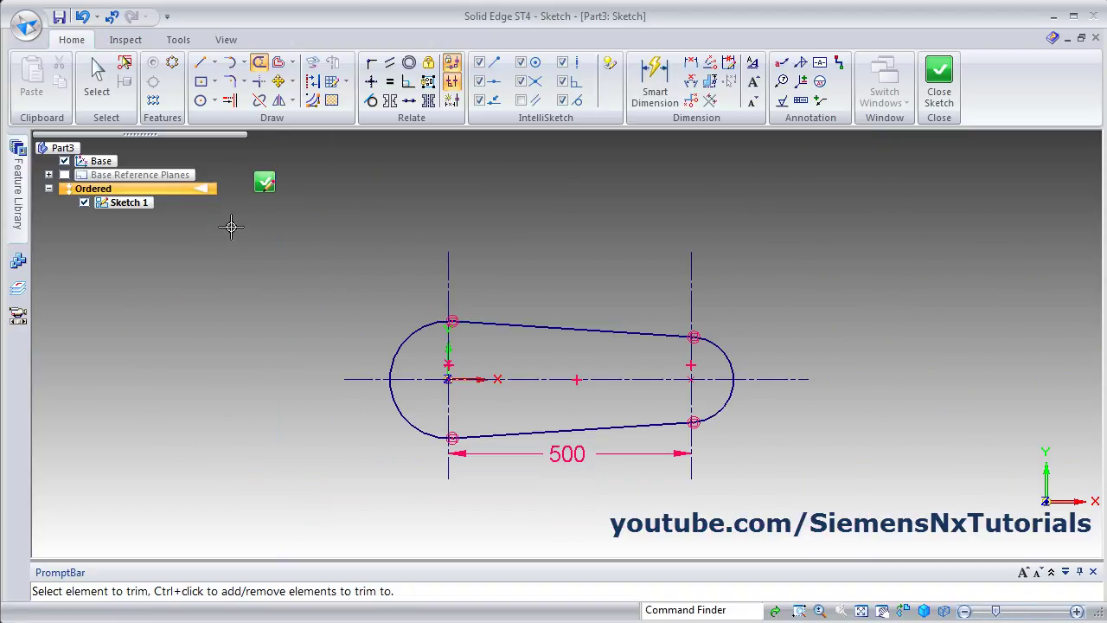
Trim away the link profile's arcs, tangent lines and centrelines with sweeping strokes across the sketch
mouse_move(334, 245)
mouse_down()
mouse_move(317, 235)
mouse_move(544, 383)
mouse_up()
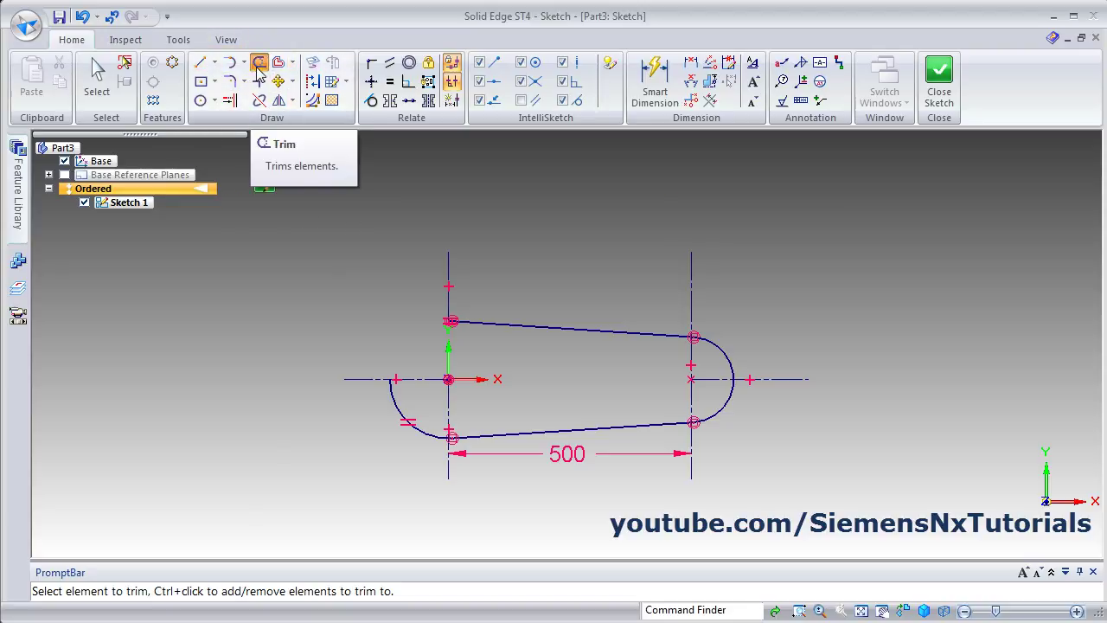
mouse_move(743, 320)
mouse_down()
mouse_move(688, 314)
mouse_move(606, 374)
mouse_move(773, 406)
mouse_move(588, 412)
mouse_up()
mouse_move(362, 465)
mouse_down()
mouse_move(535, 407)
mouse_move(486, 304)
mouse_move(598, 399)
mouse_up()
drag(707, 360, 635, 318)
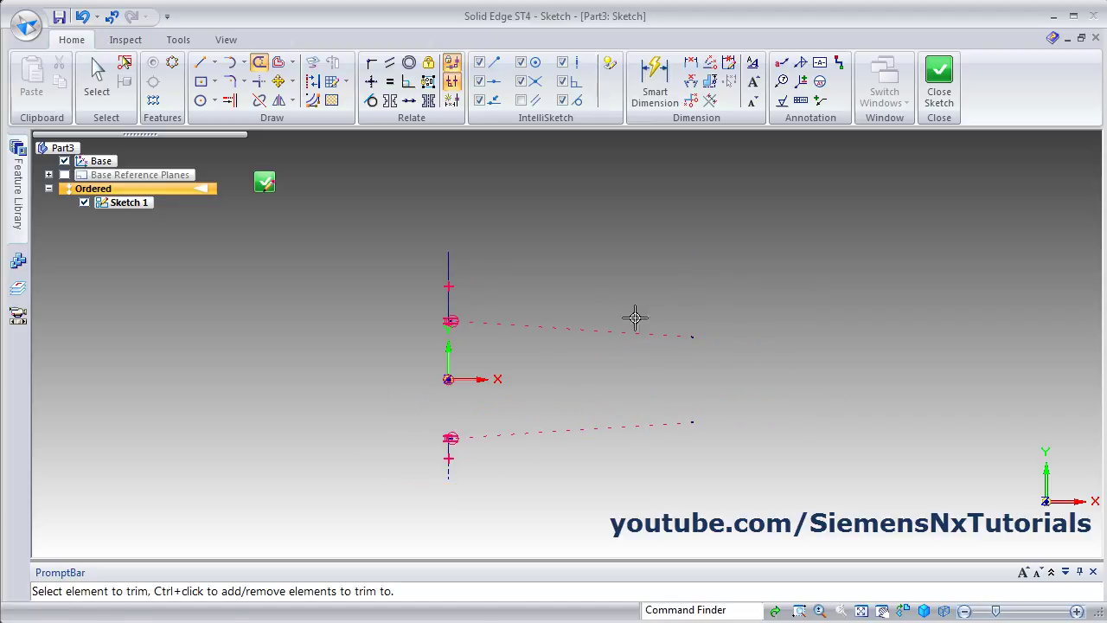
Delete all the remaining line fragments and relations to empty the sketch
key(Escape)
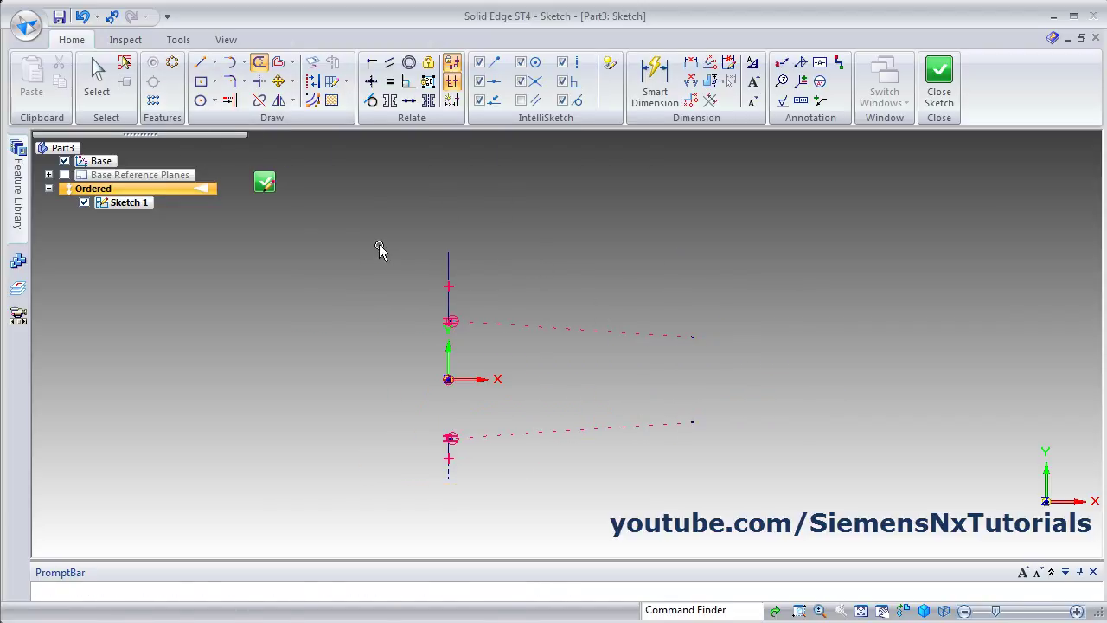
drag(360, 227, 488, 320)
drag(540, 372, 780, 504)
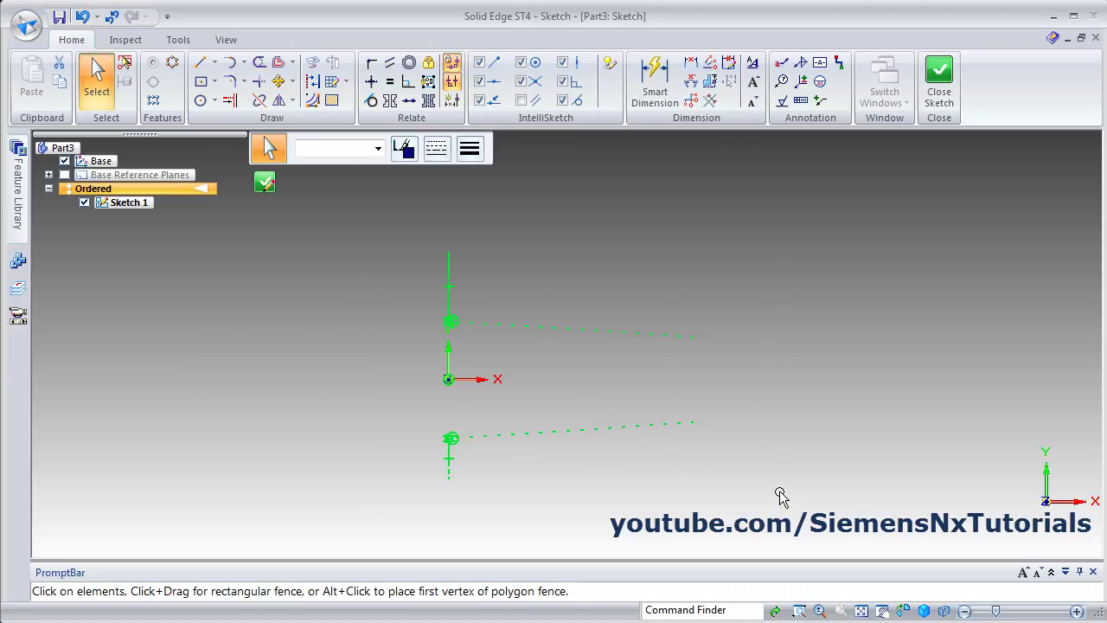
key(Delete)
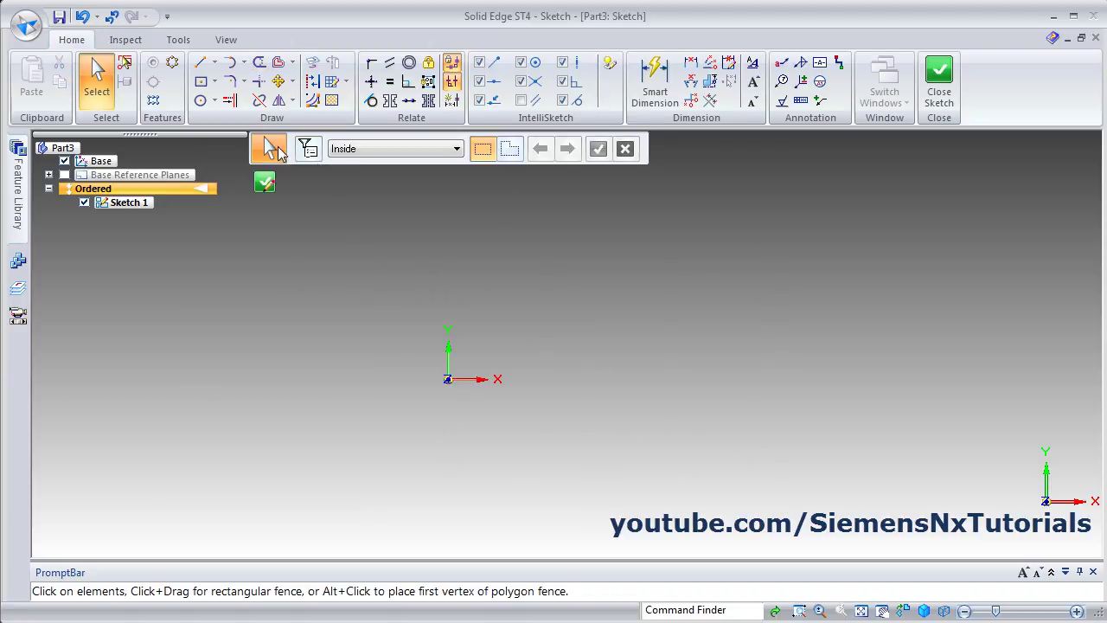
Draw an ellipse by centre point at the origin, with a horizontal primary axis about 857 mm long and a vertical secondary axis
click(214, 101)
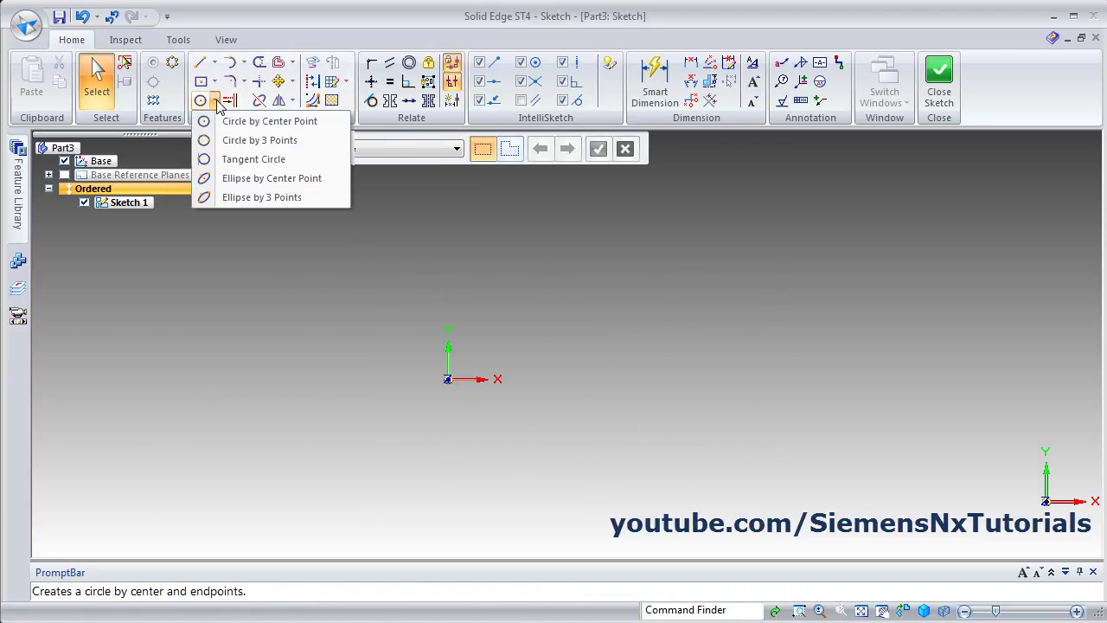
click(247, 180)
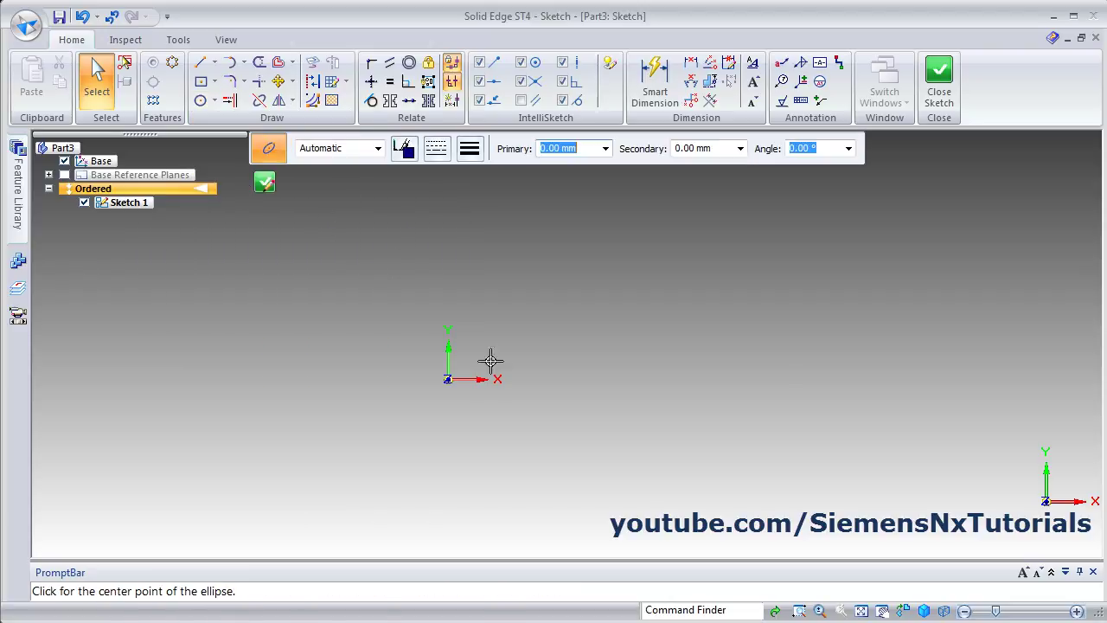
click(447, 378)
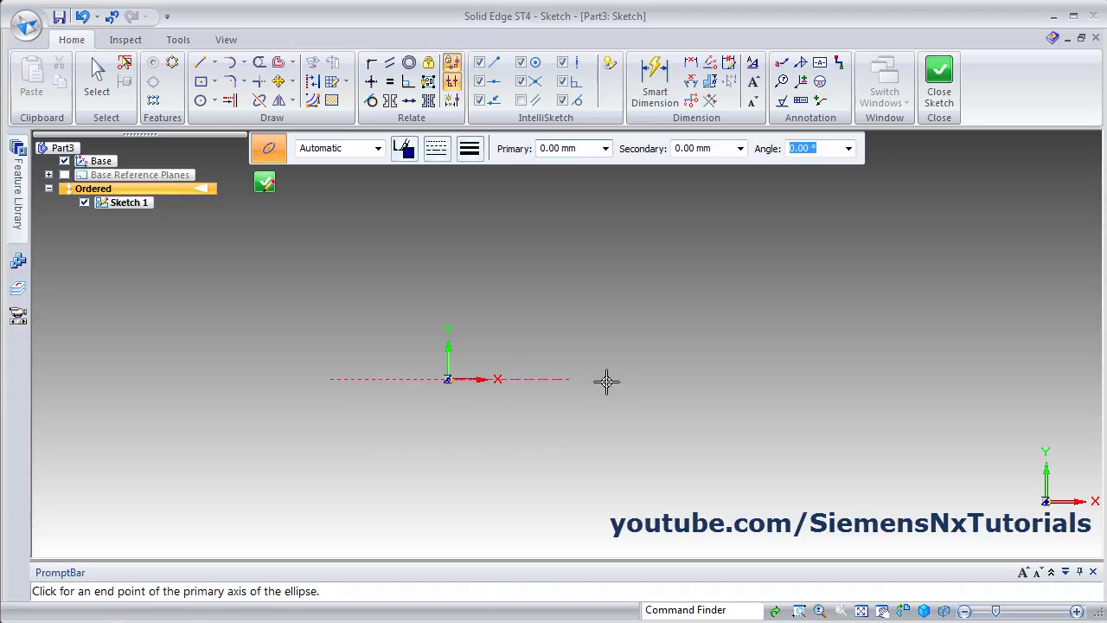
click(654, 378)
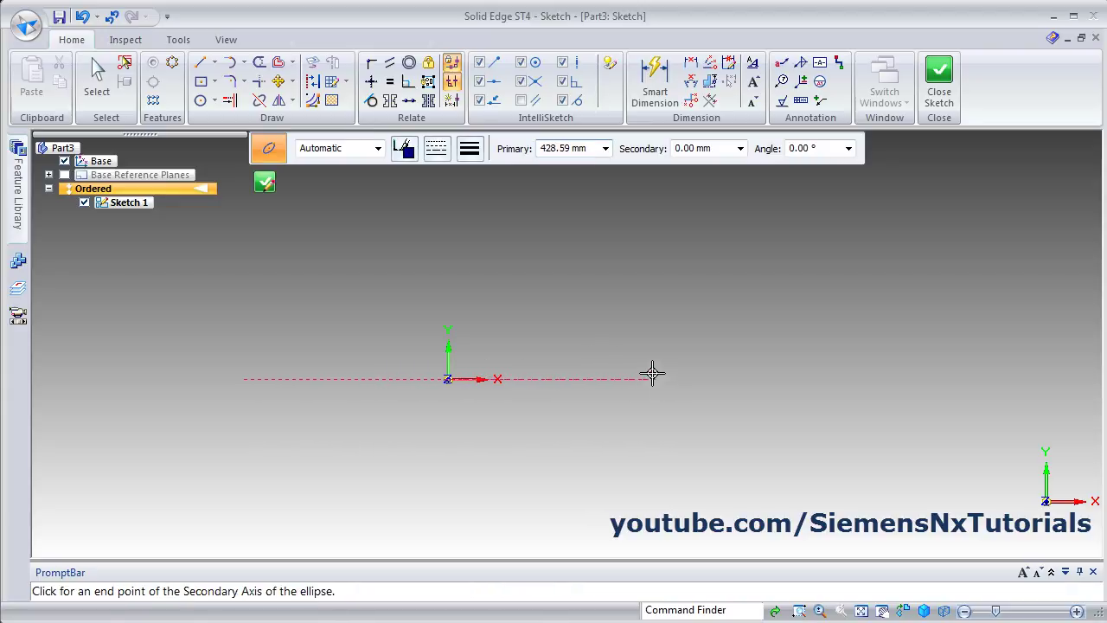
click(447, 251)
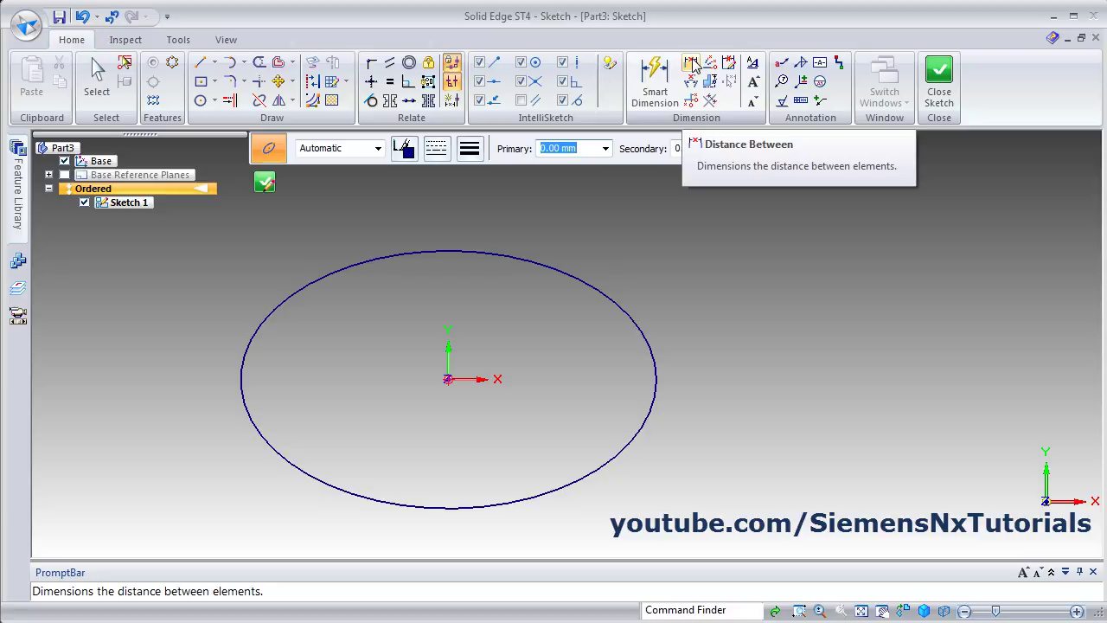
Dimension the horizontal distance between the two ends of the ellipse's primary axis and set it to 800 mm
click(691, 64)
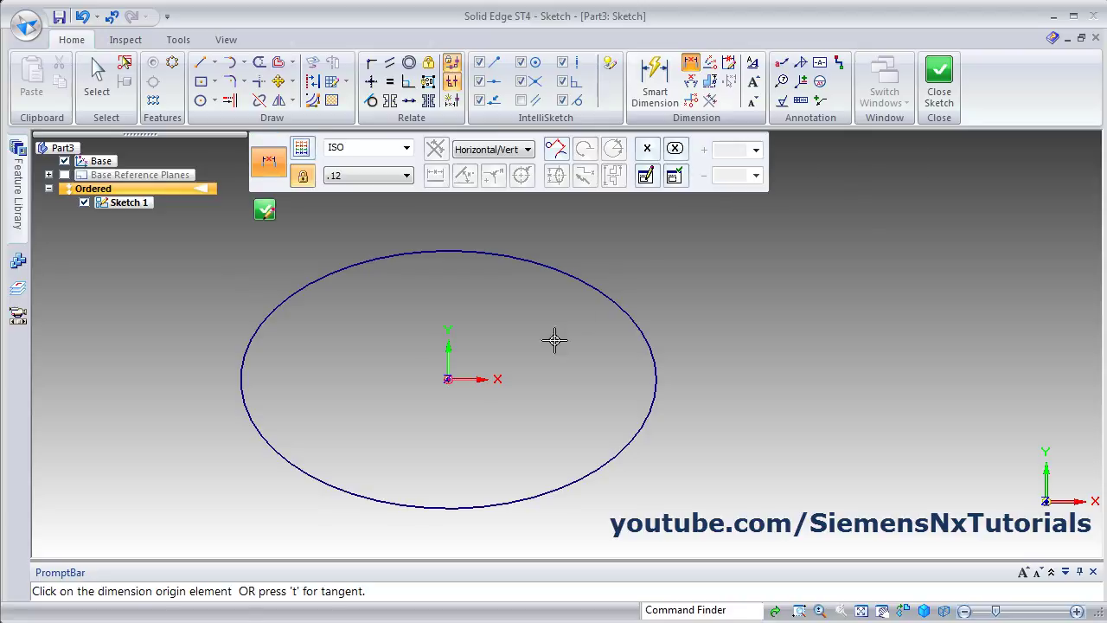
click(241, 380)
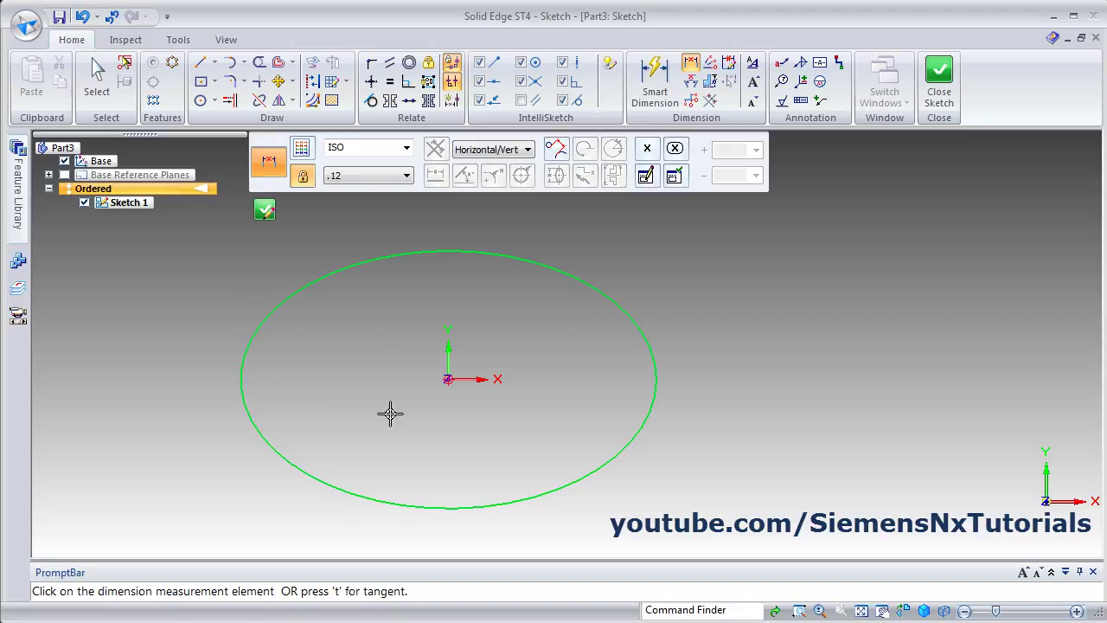
click(657, 379)
click(436, 462)
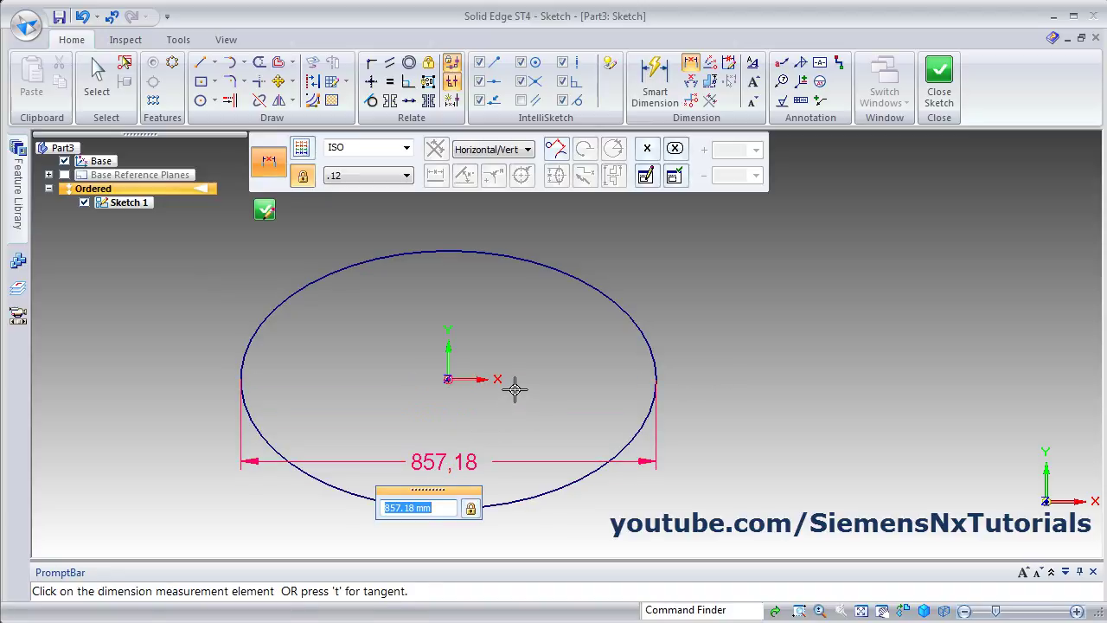
text(800)
key(Return)
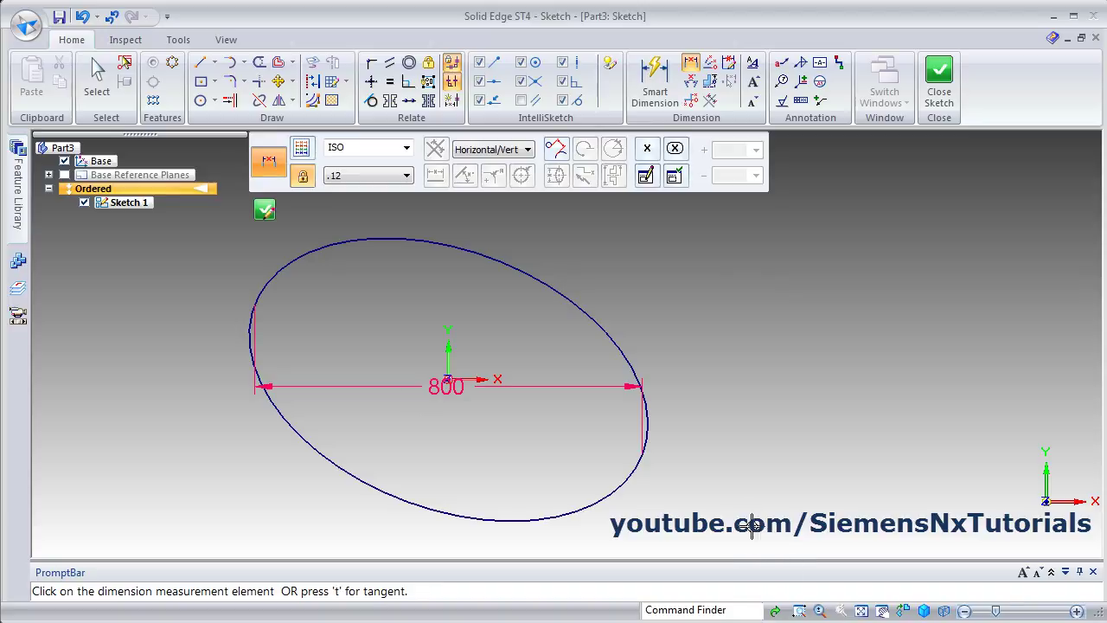
Draw a dash-dot line across the ellipse connecting the two end points of its primary axis
click(204, 65)
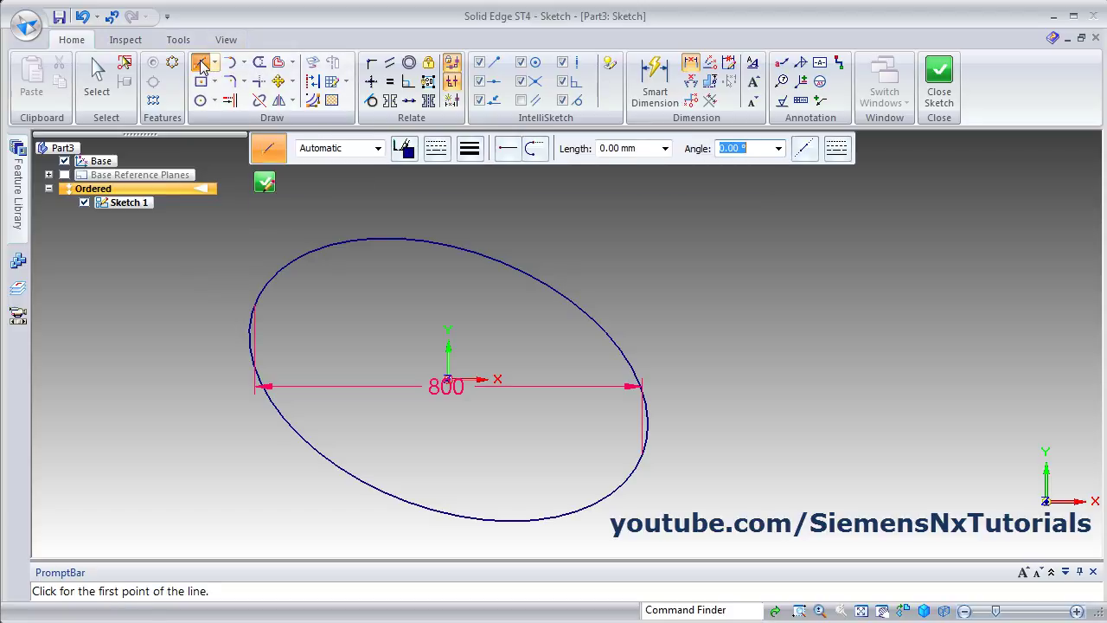
click(439, 152)
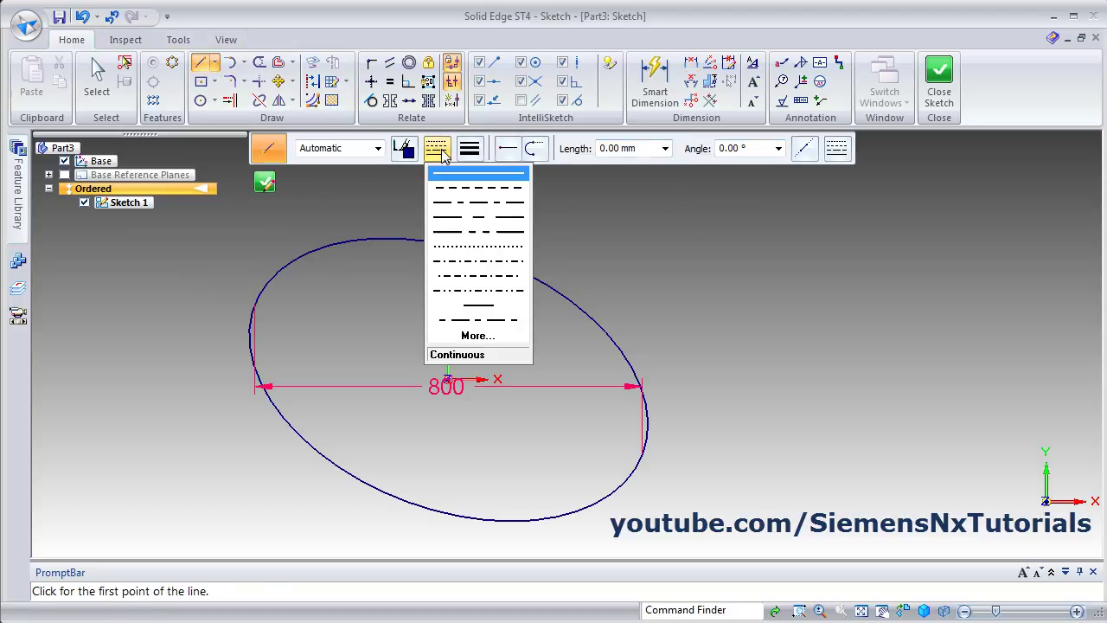
click(481, 205)
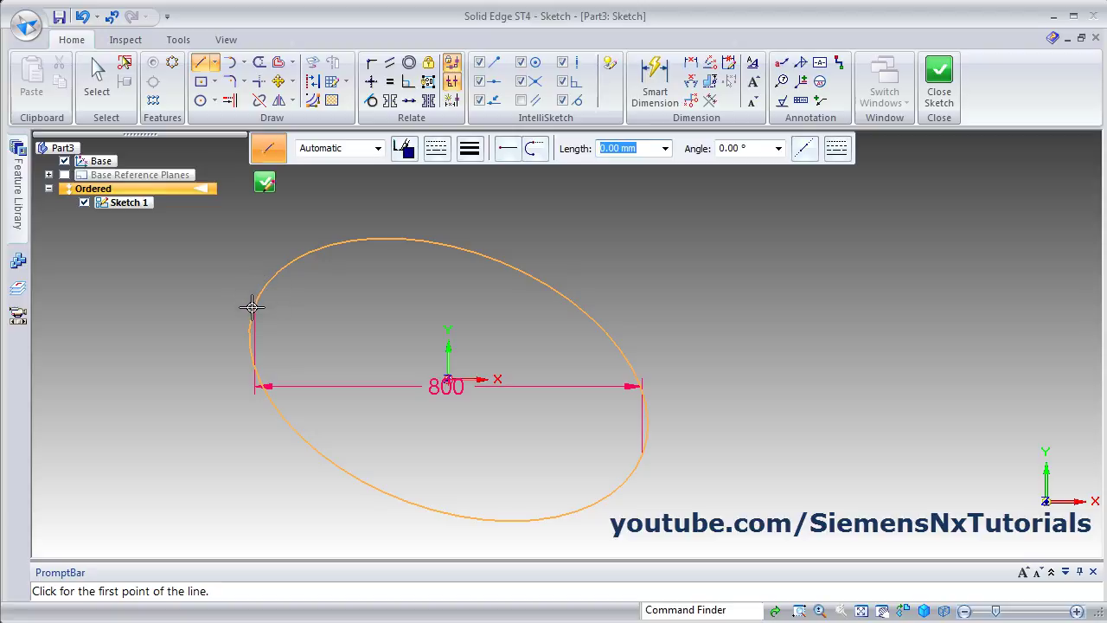
click(252, 307)
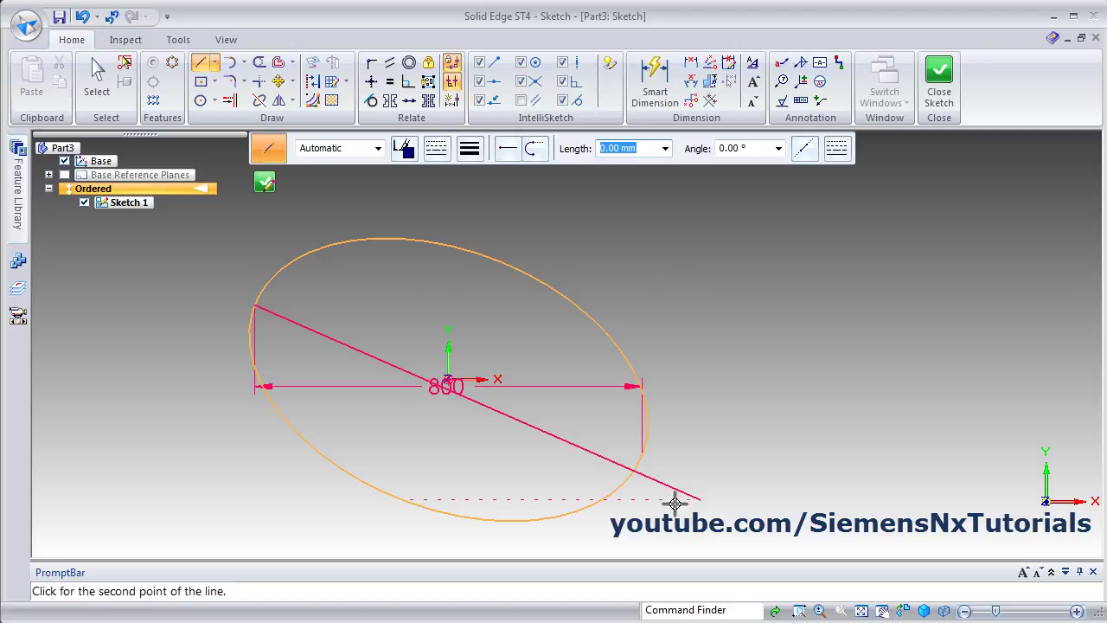
click(644, 454)
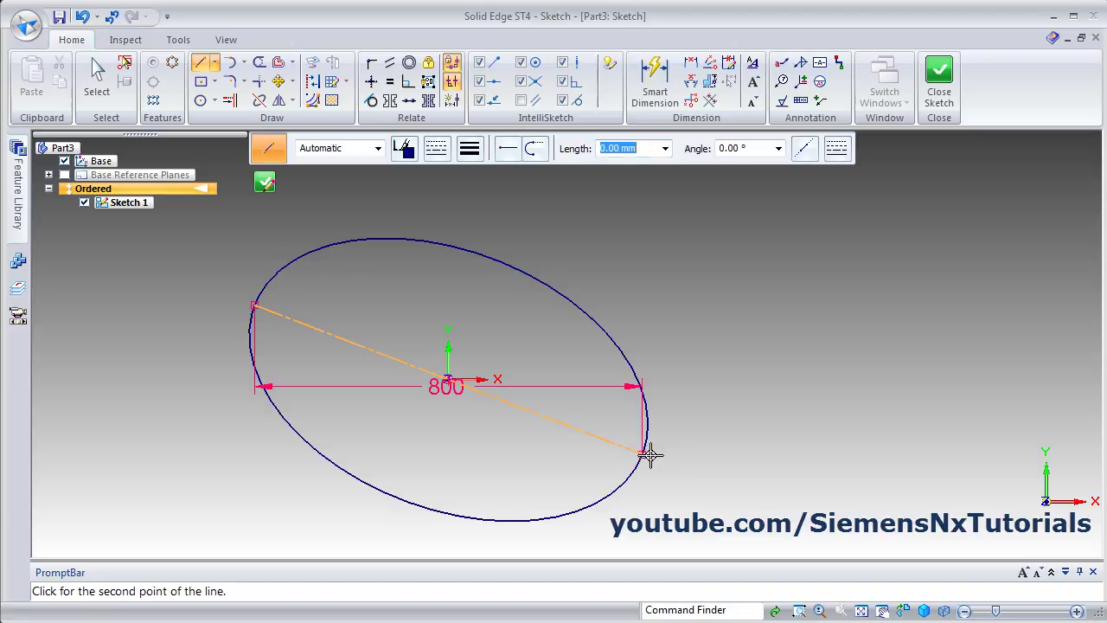
right_click(742, 285)
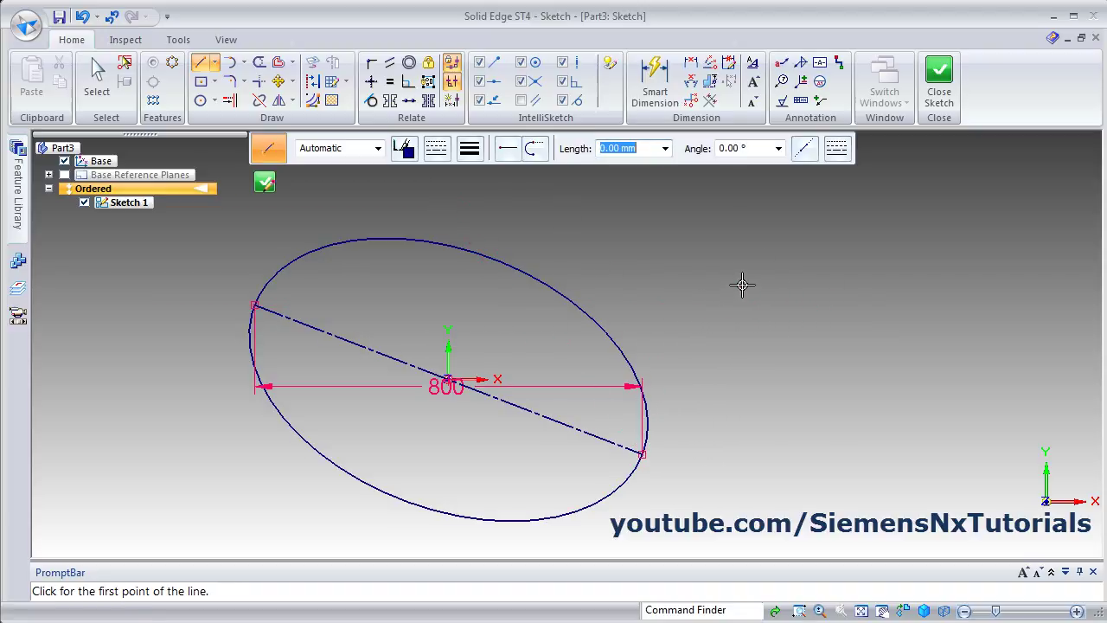
key(Escape)
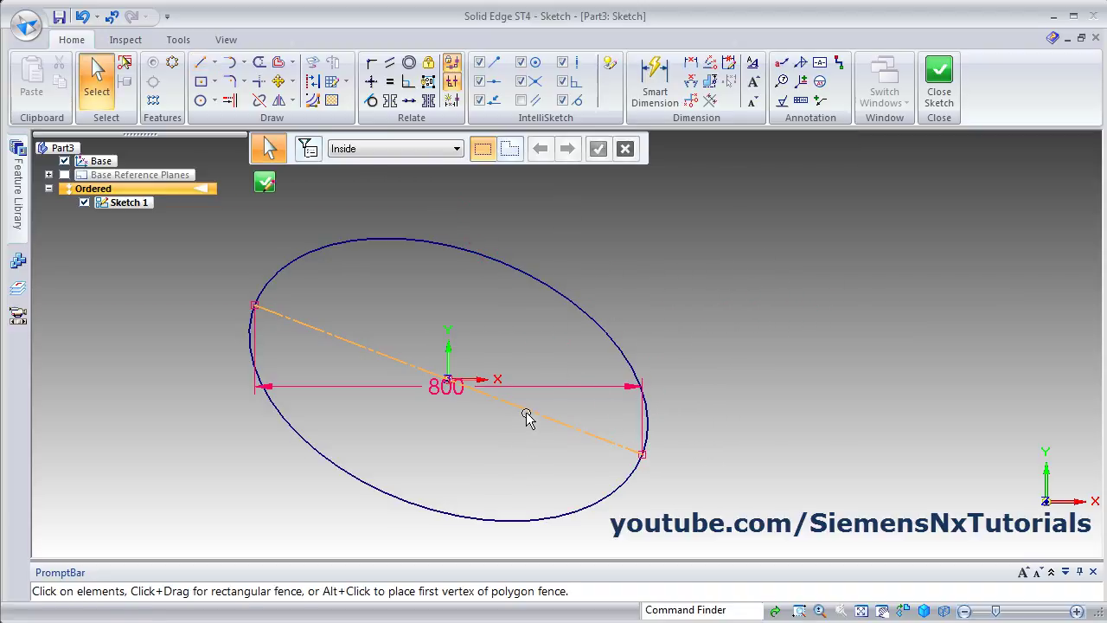
Make the dash-dot axis line horizontal and dimension the ellipse's overall height to 500 mm
click(374, 87)
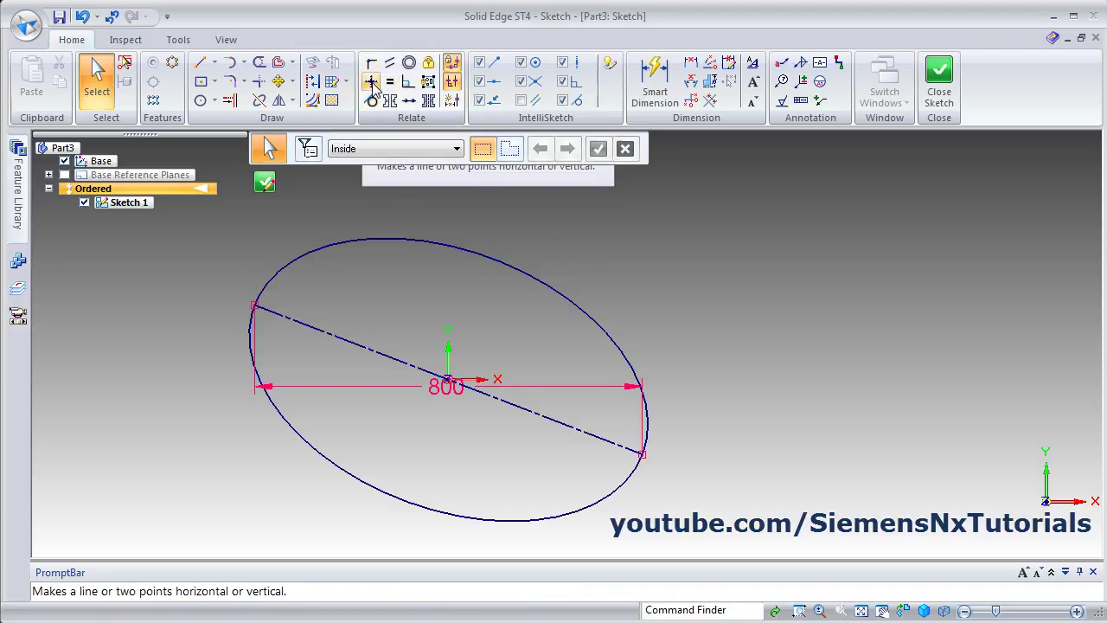
click(552, 421)
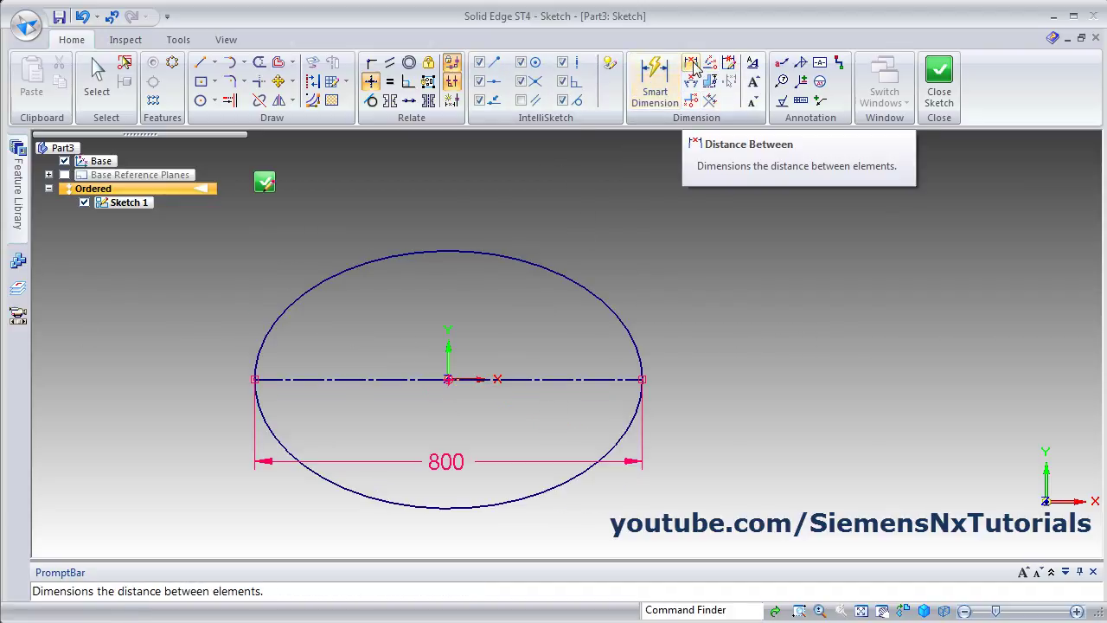
click(691, 65)
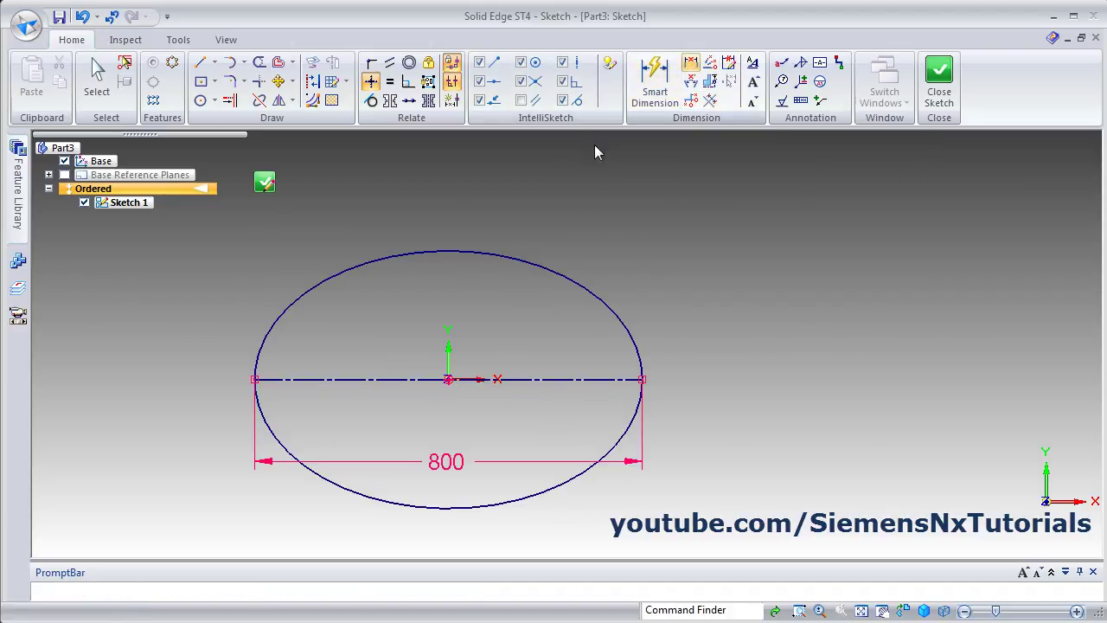
click(445, 252)
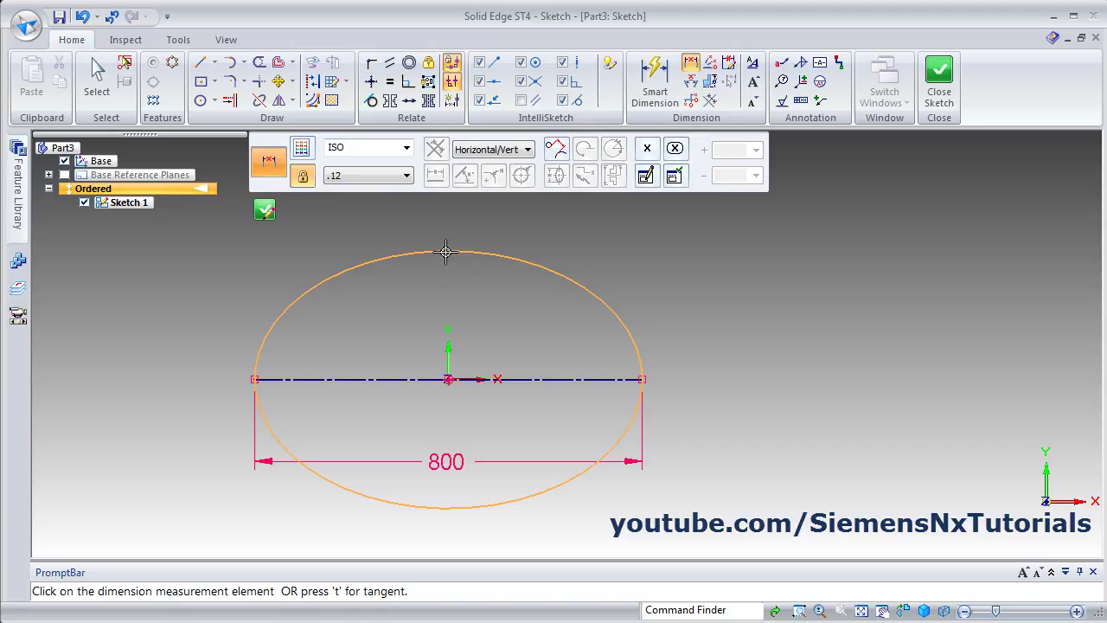
click(445, 510)
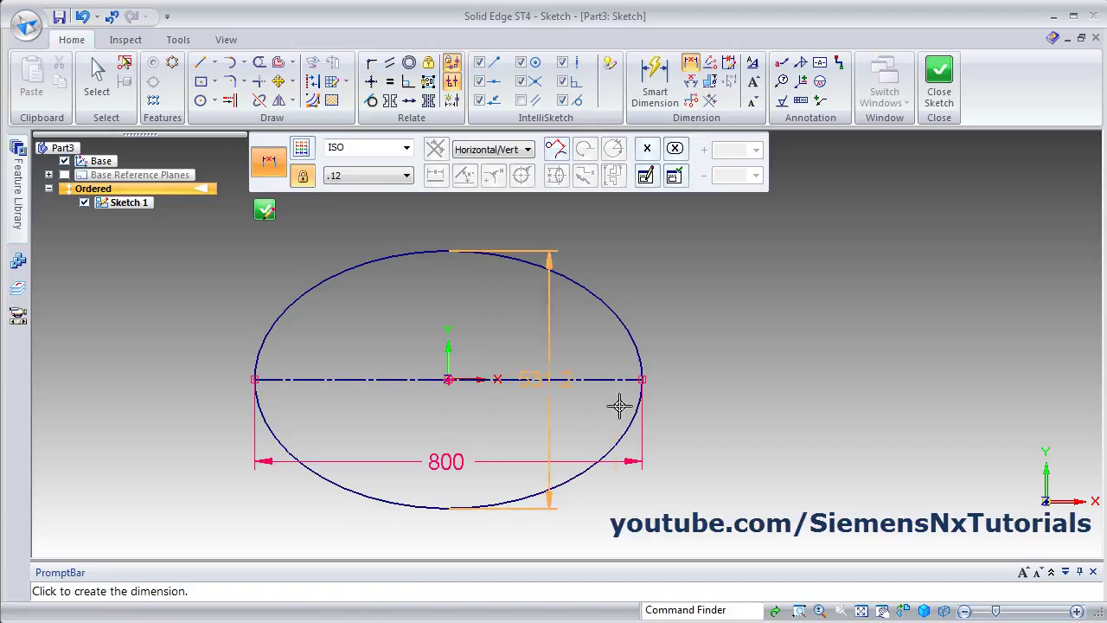
click(721, 378)
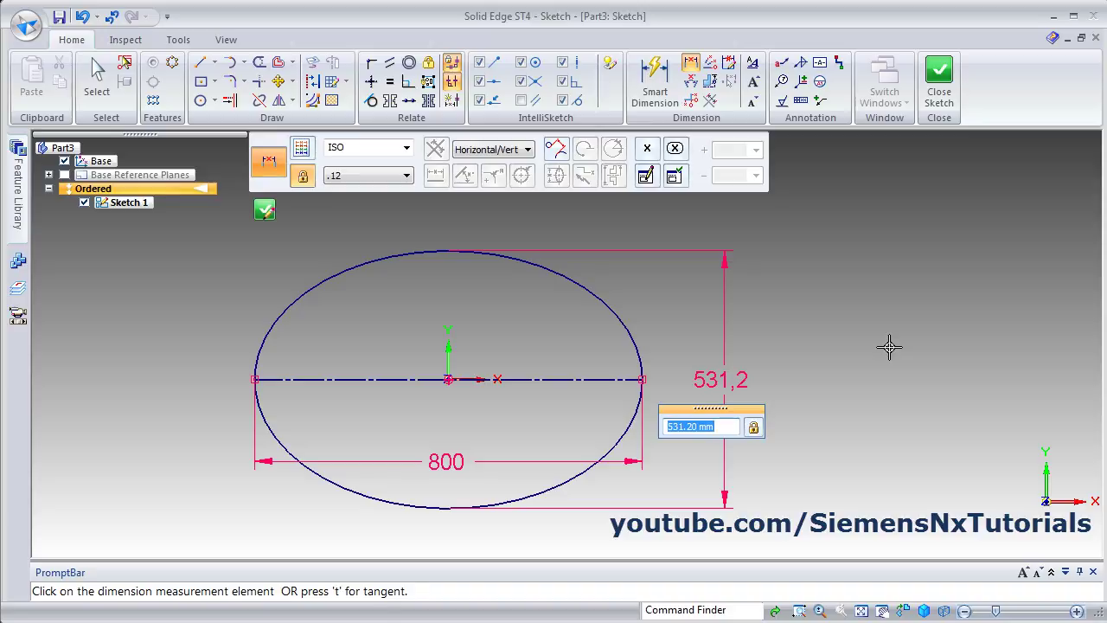
text(500)
key(Return)
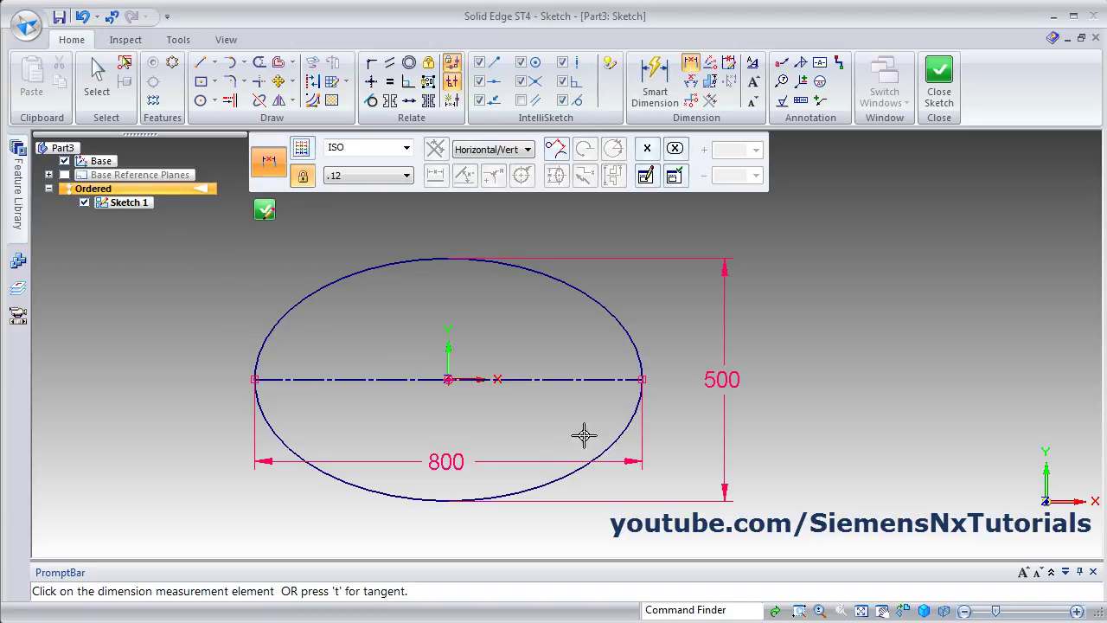
key(Escape)
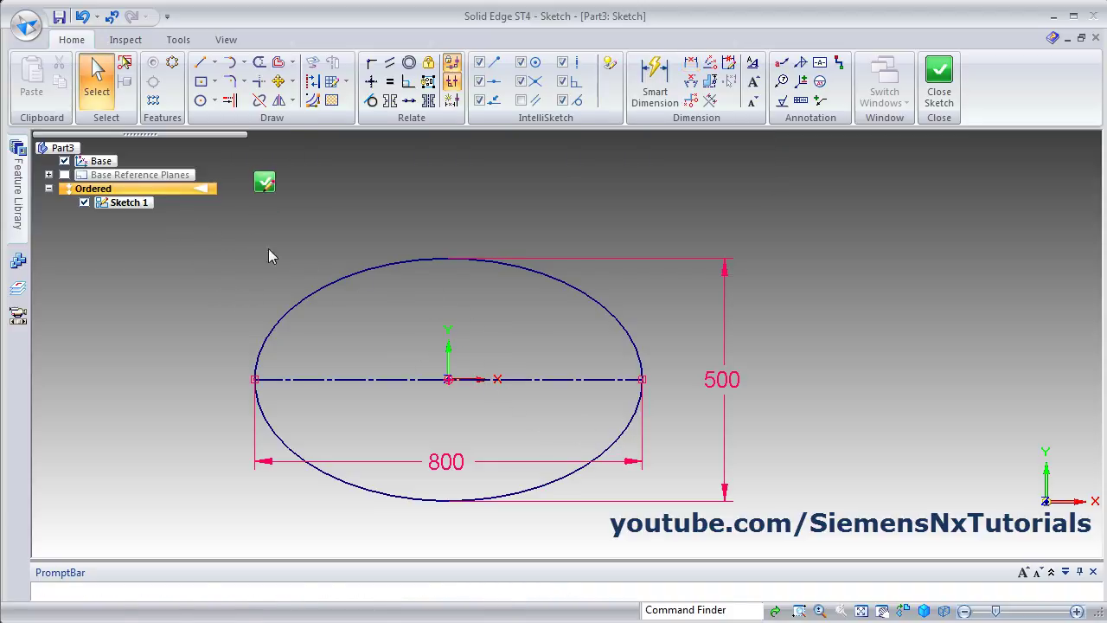
Clear the sketch and draw an ellipse by 3 points around the origin, with a horizontal primary value of about 456 mm and secondary about 266 mm
drag(209, 220, 834, 538)
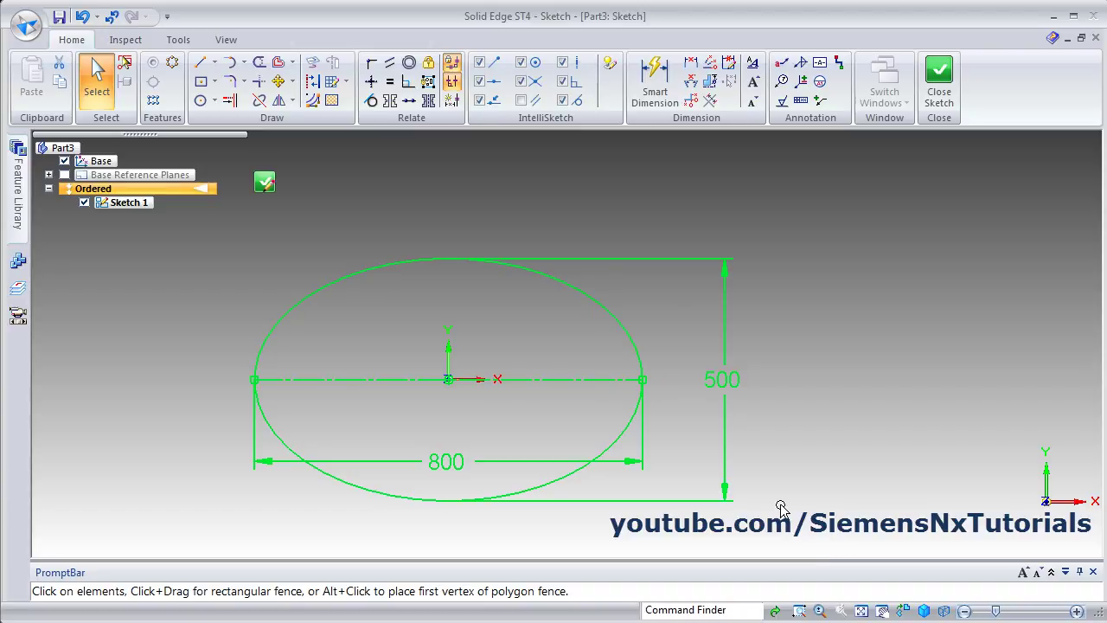
key(Delete)
click(215, 100)
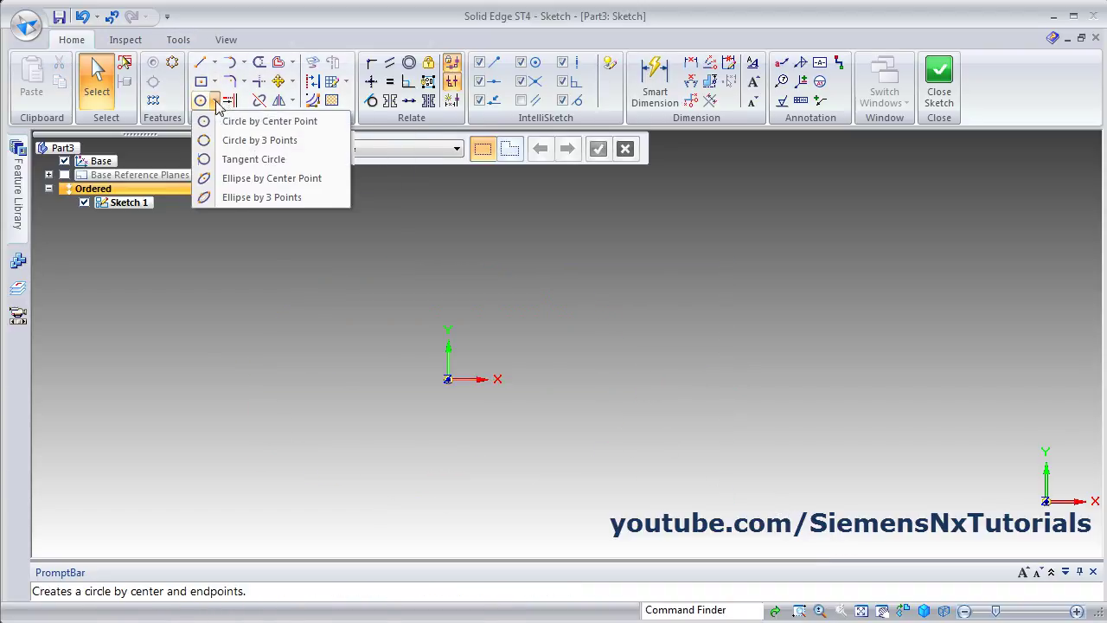
click(230, 199)
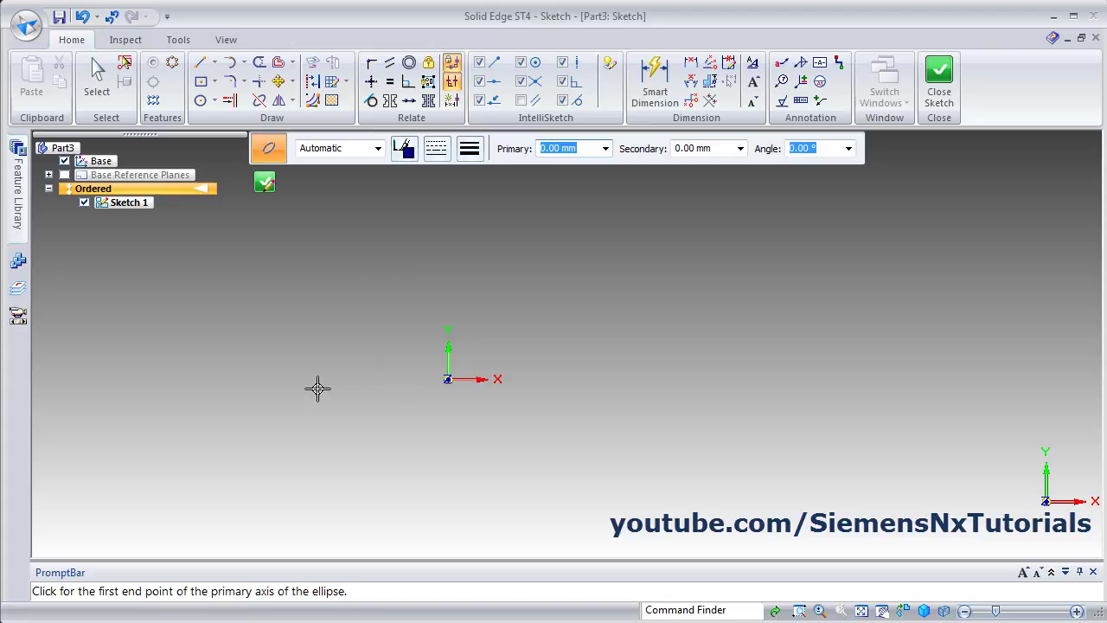
click(258, 378)
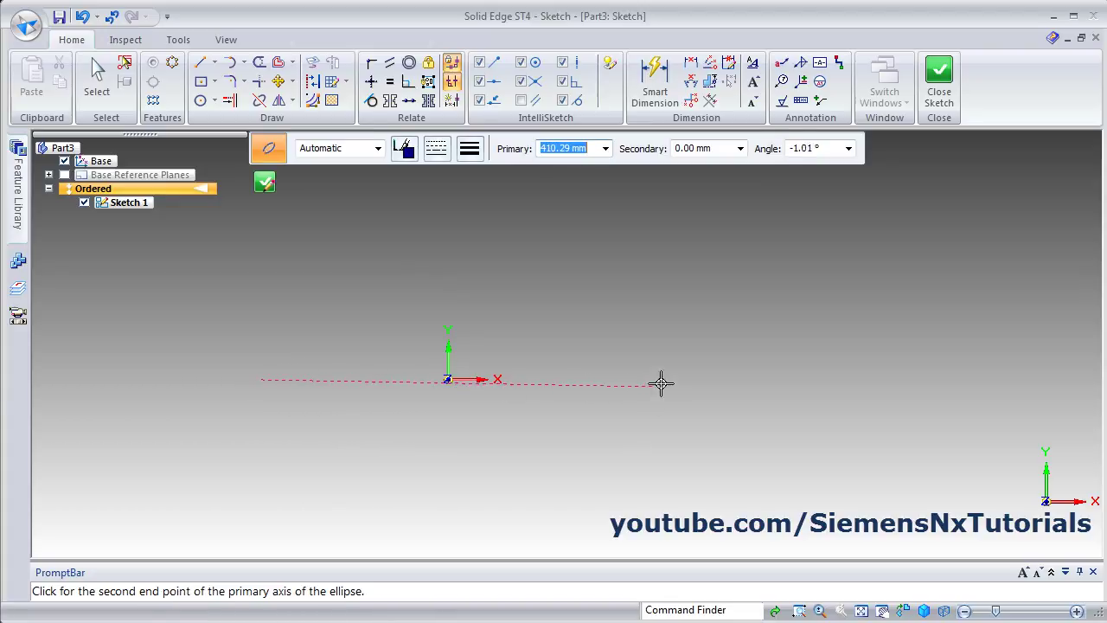
click(699, 378)
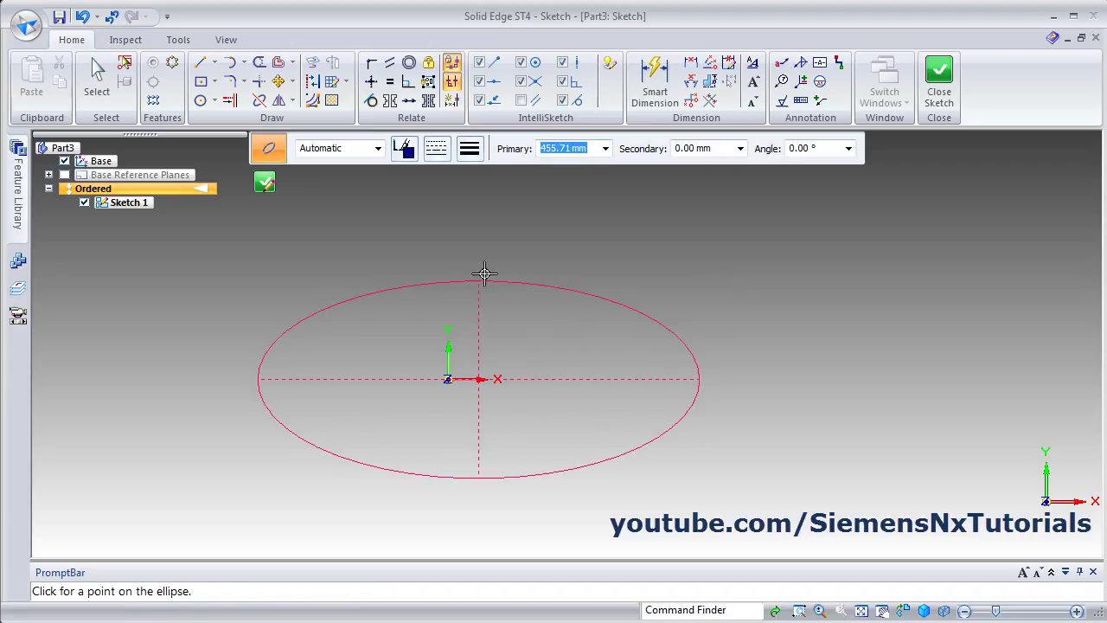
click(482, 251)
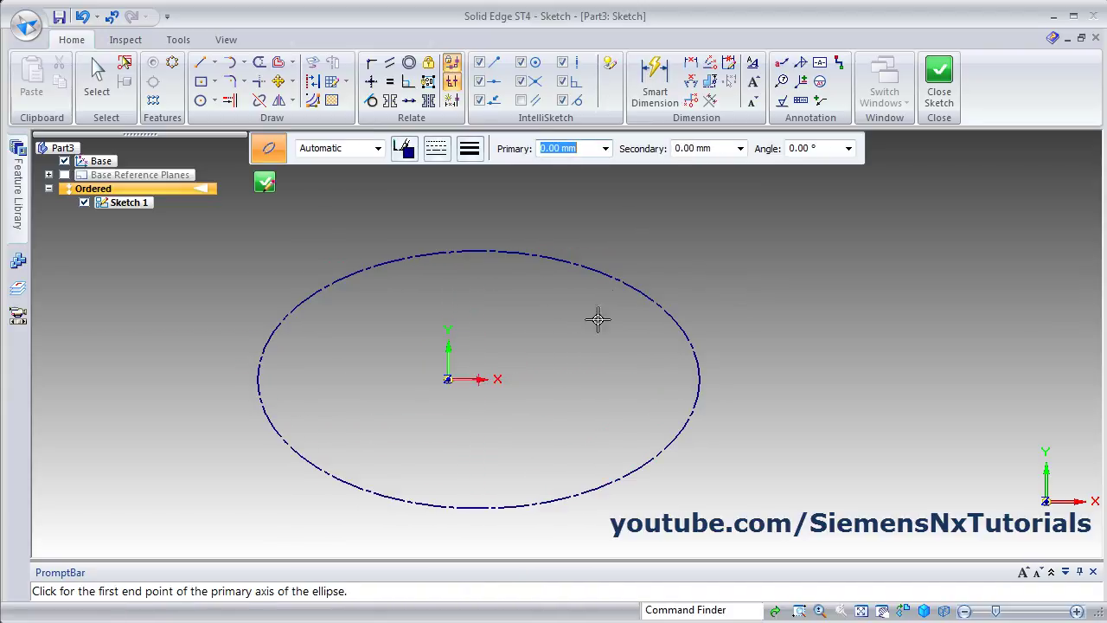
key(Escape)
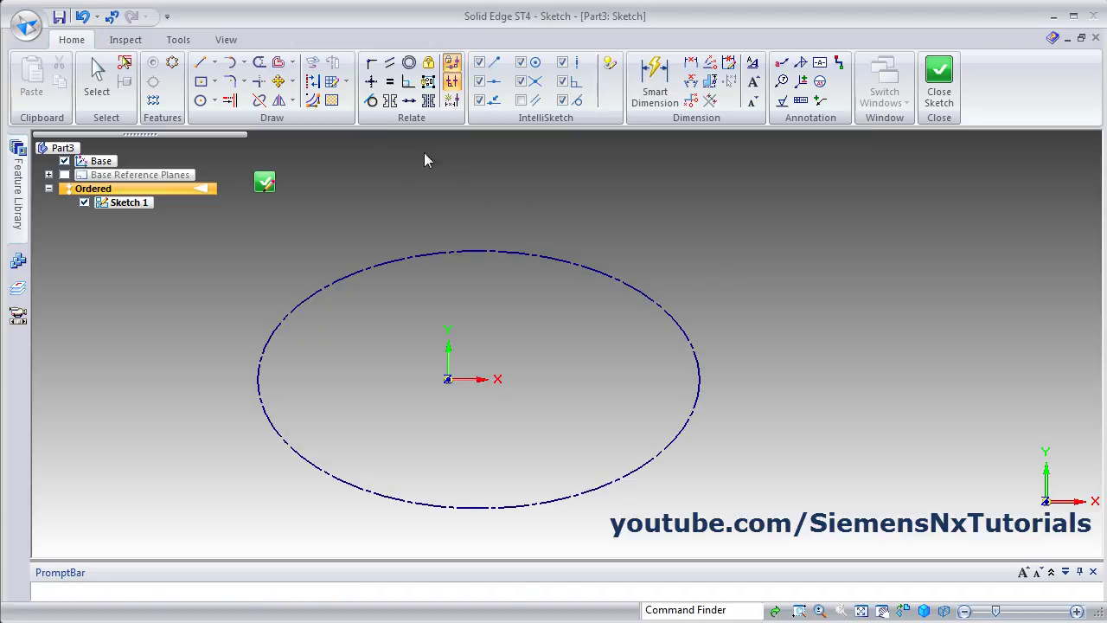
Change the ellipse's line type from dash-dot to solid
click(522, 259)
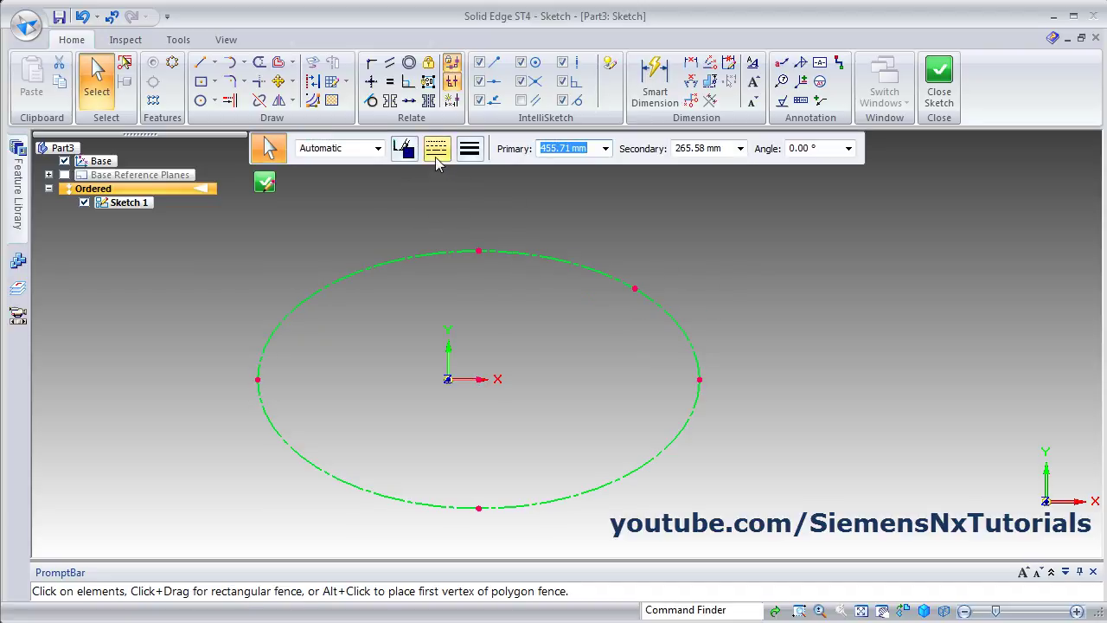
click(441, 155)
click(514, 187)
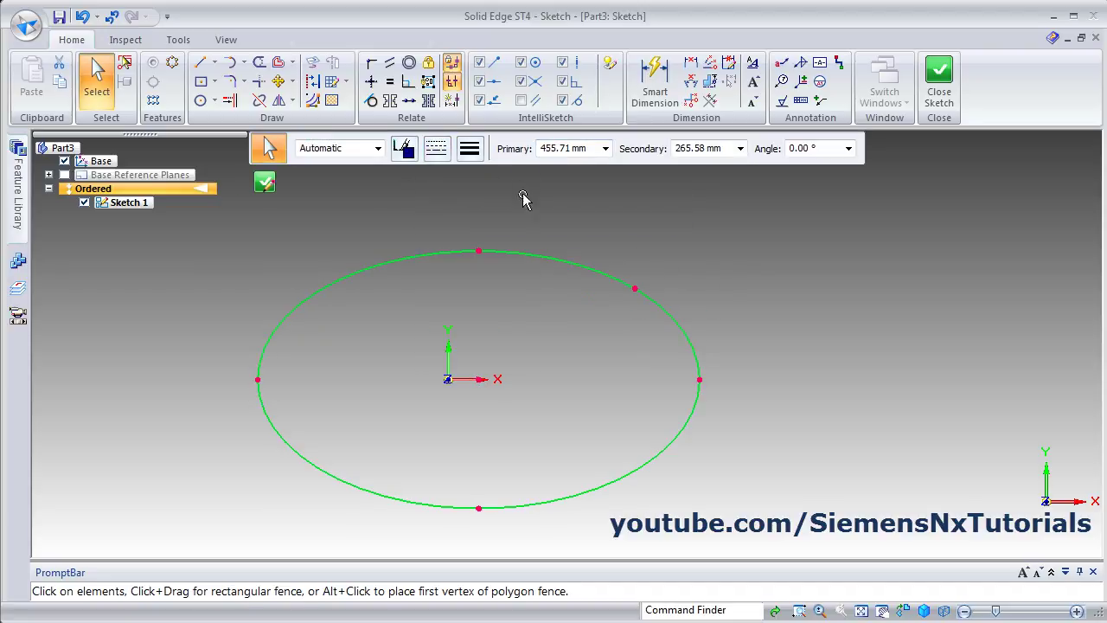
click(709, 286)
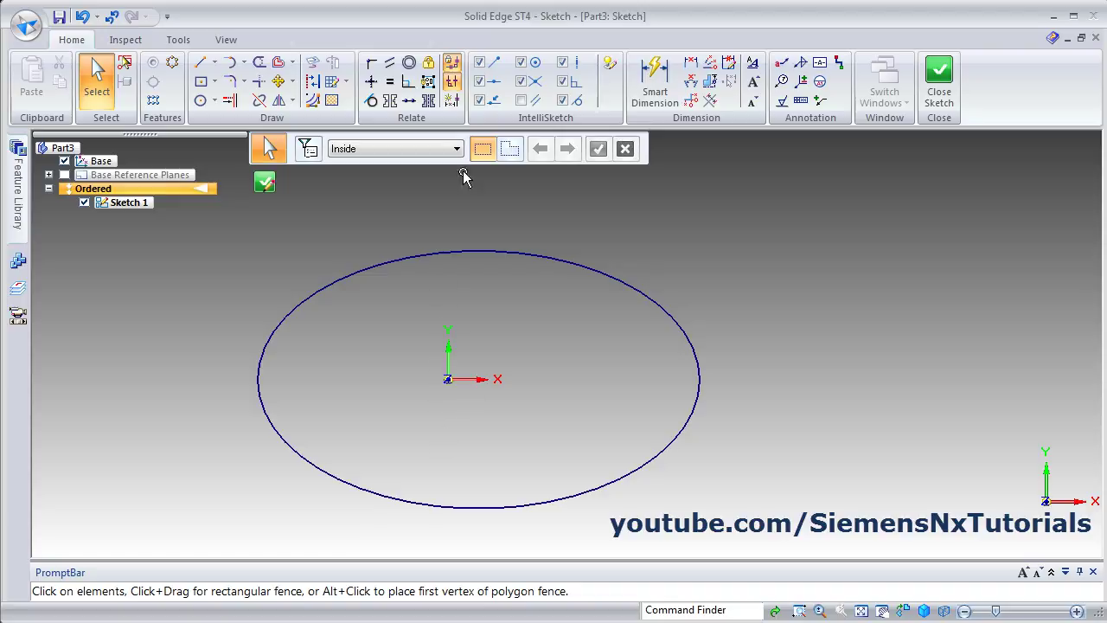
click(200, 68)
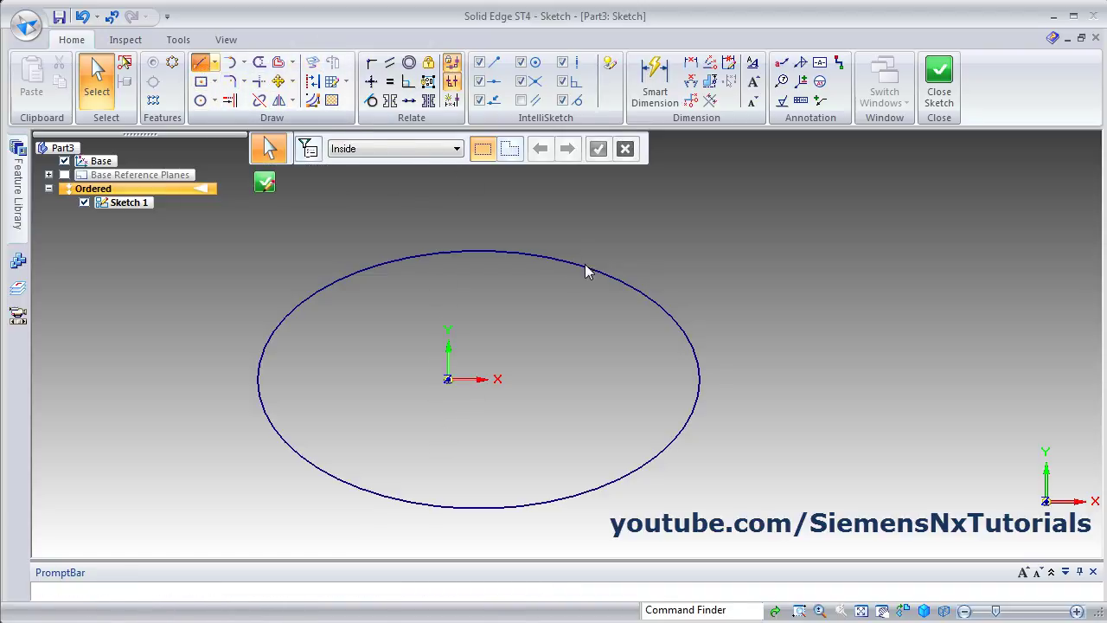
click(485, 252)
key(Escape)
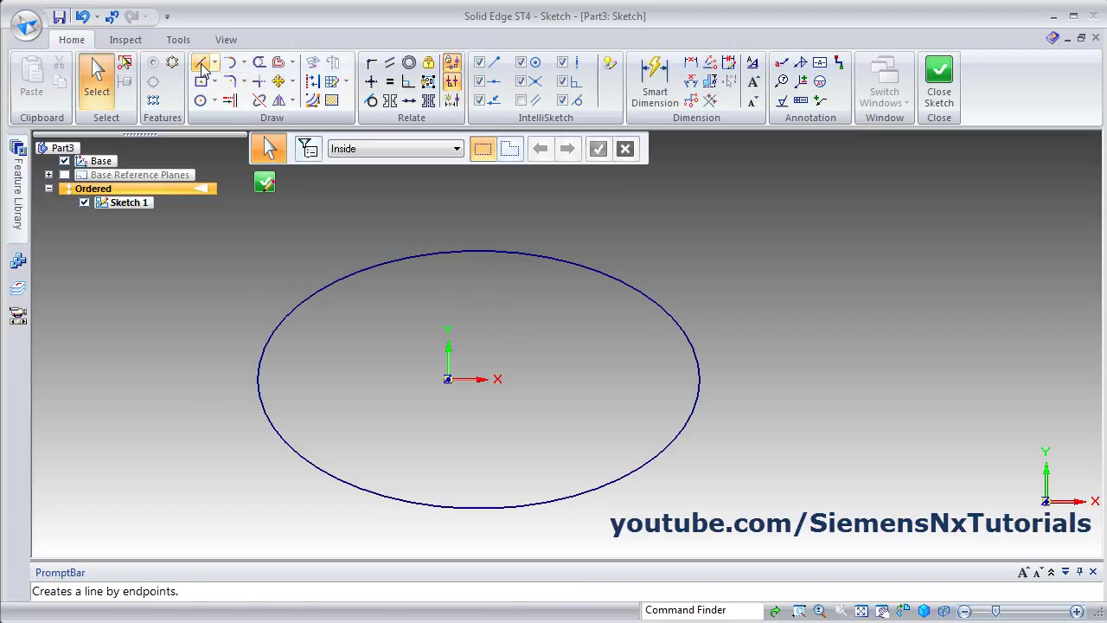
Draw a vertical dash-dot line across the ellipse connecting the two end points of its secondary axis
click(203, 68)
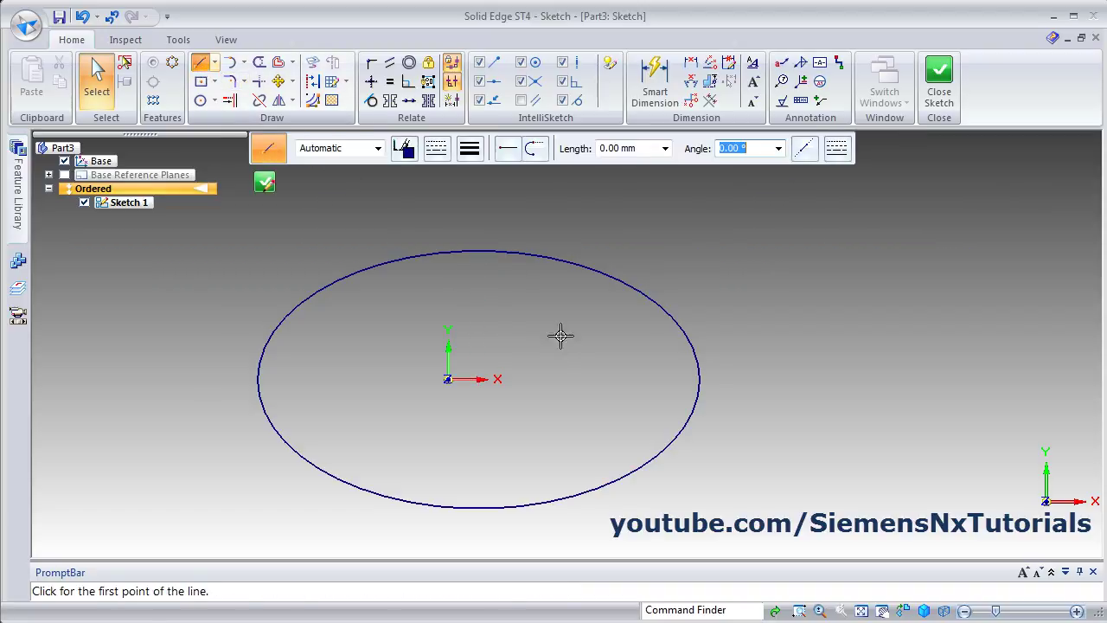
click(478, 252)
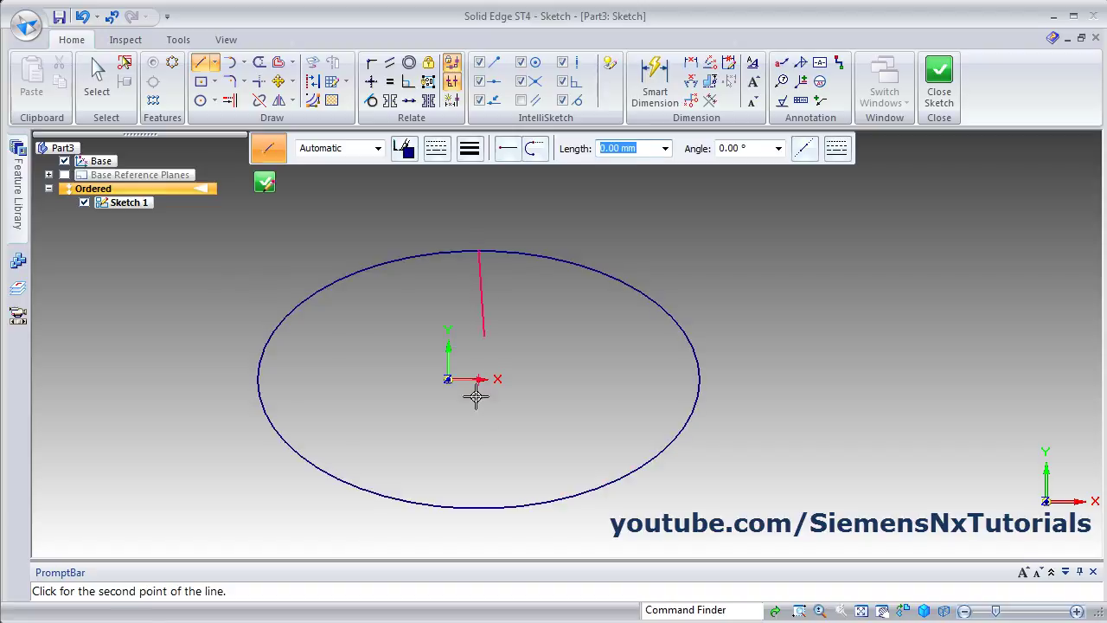
click(478, 507)
right_click(569, 386)
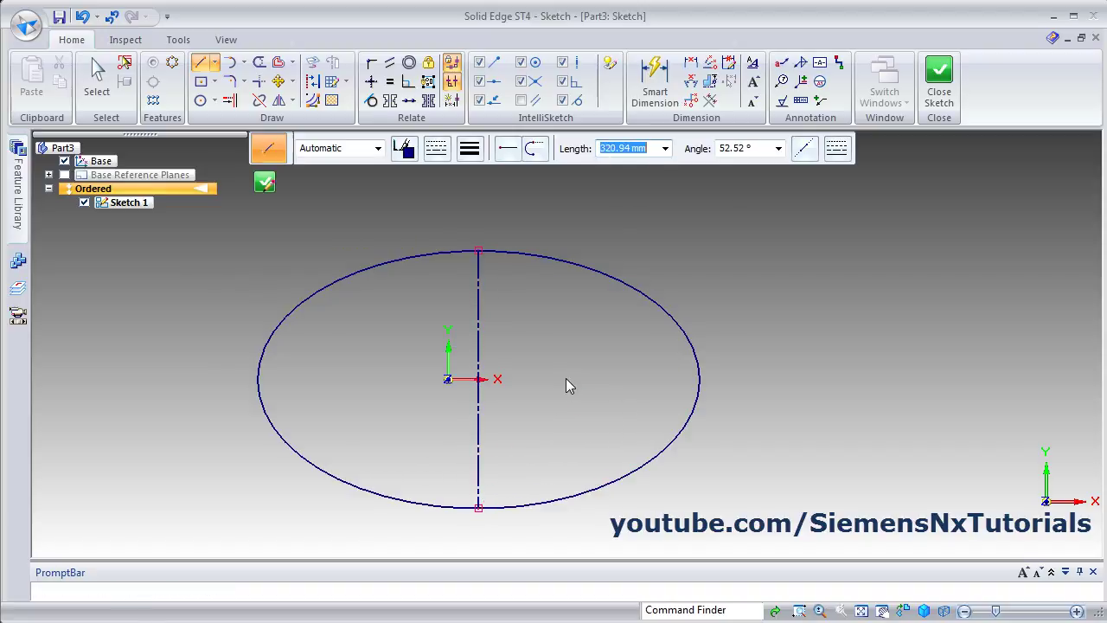
key(Escape)
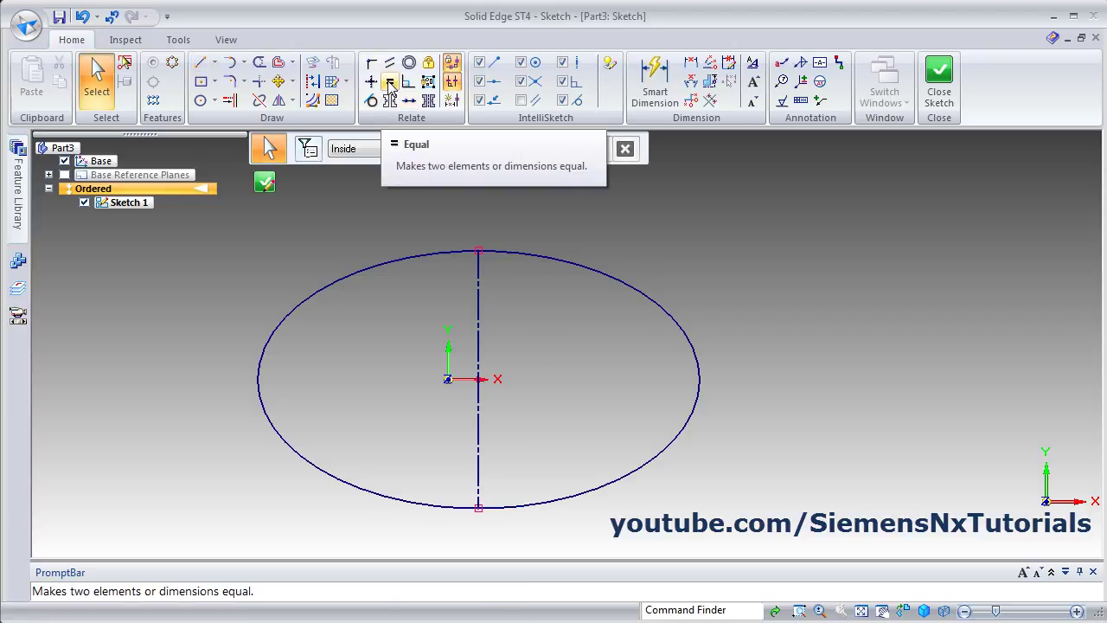
Connect a point on the sketch's Y axis to the vertical dash-dot line to align the ellipse with that axis
click(371, 66)
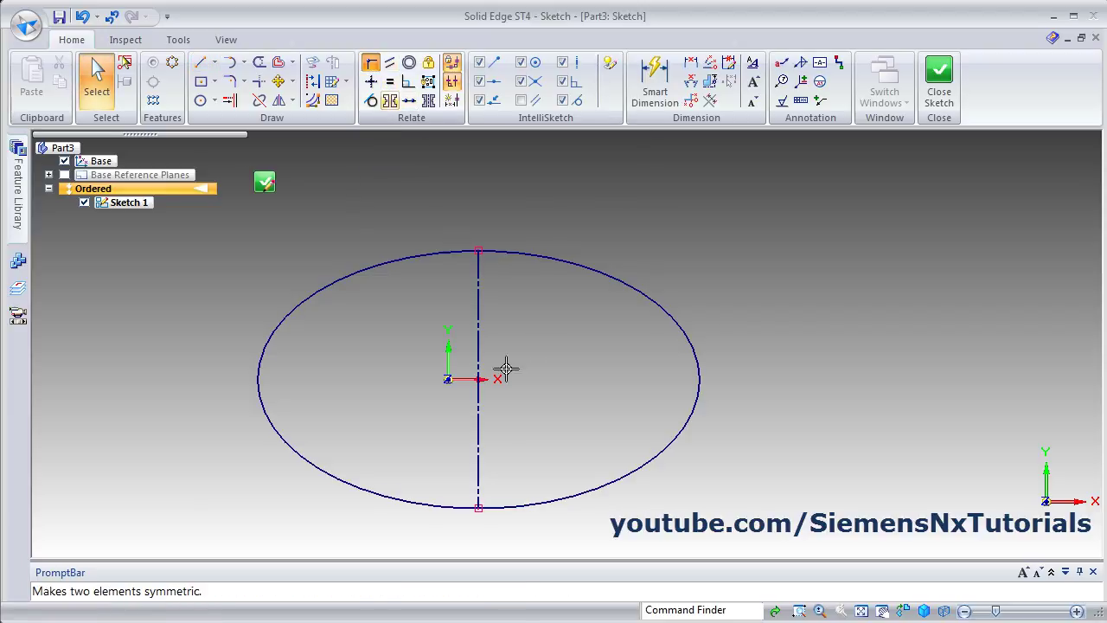
click(444, 351)
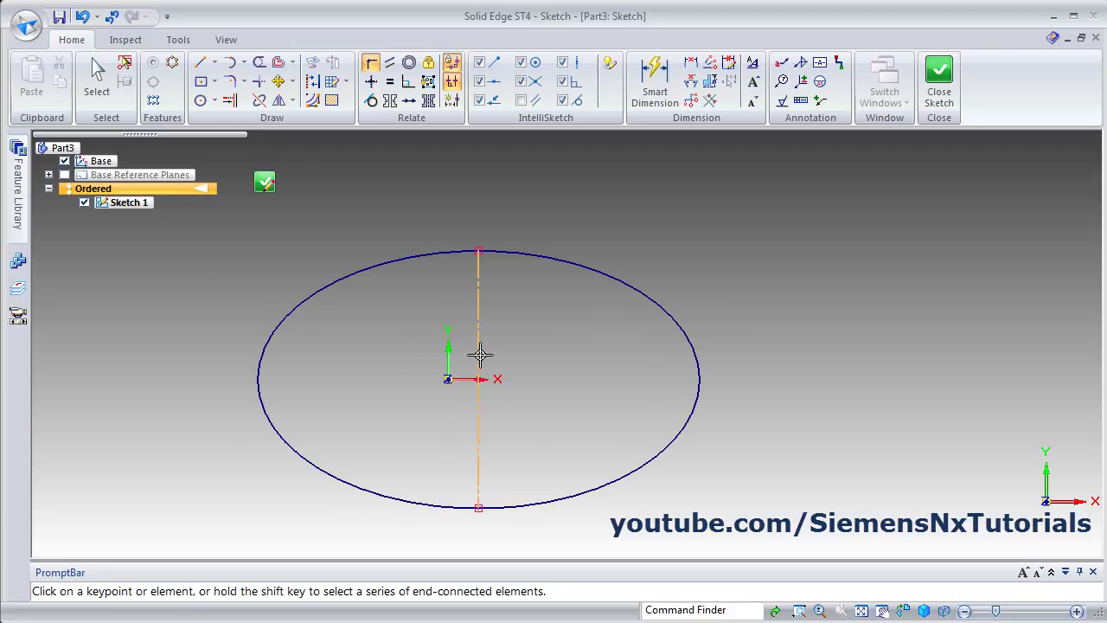
click(480, 354)
key(Escape)
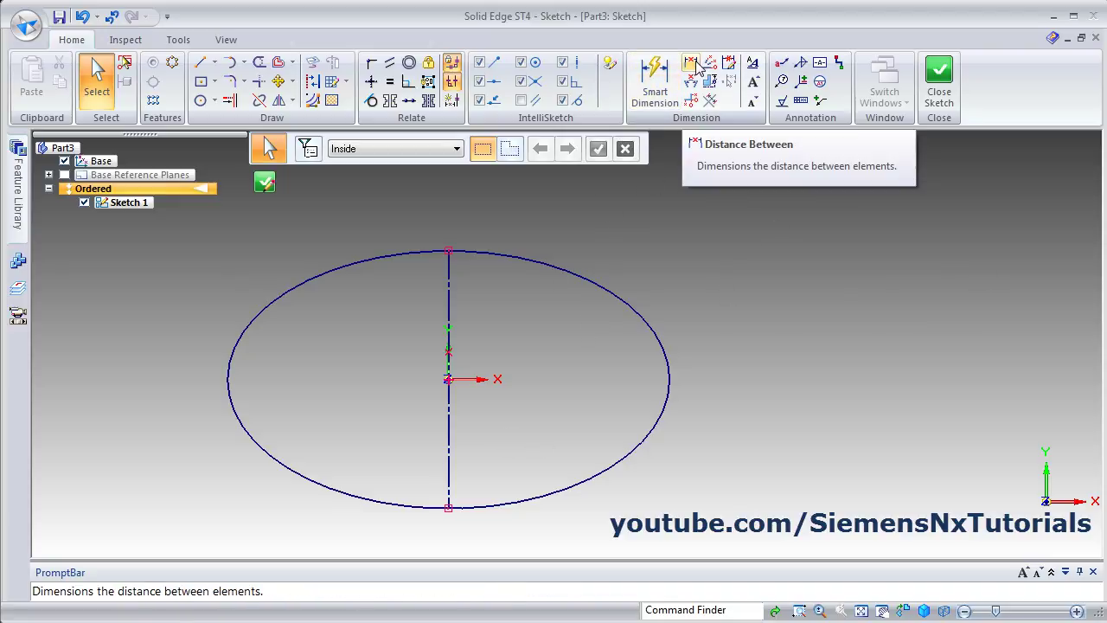
scroll(440, 388, up, 2)
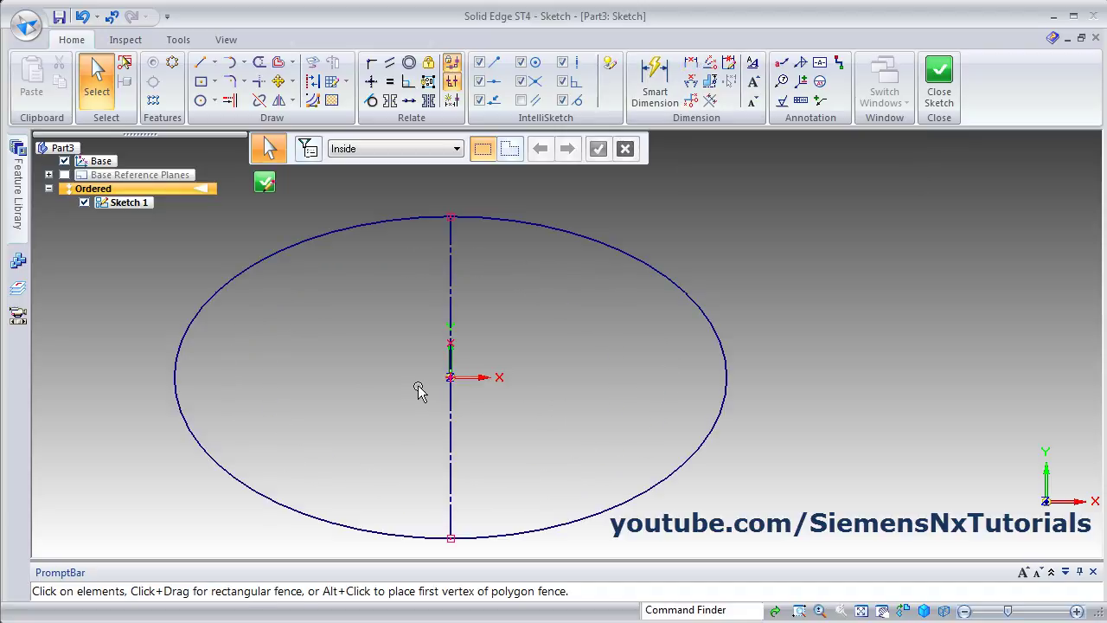